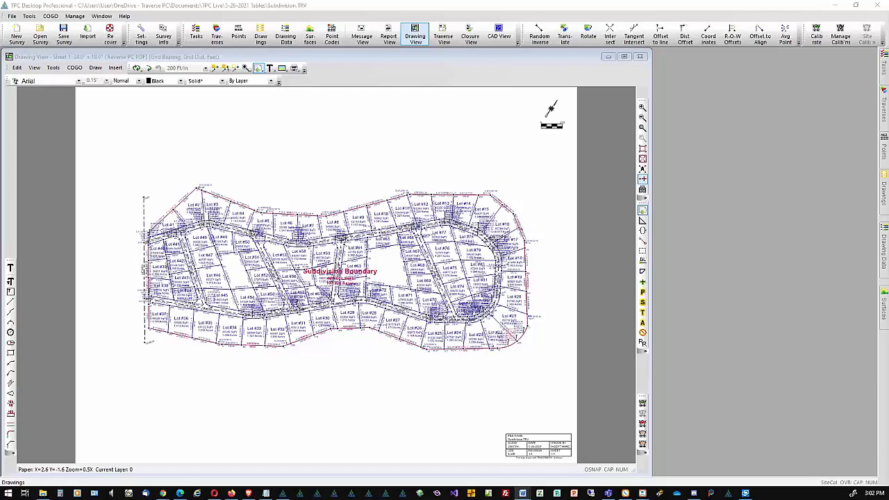
# Start inserting a line table for the whole drawing rather than for a single traverse
pyautogui.click(425, 141)
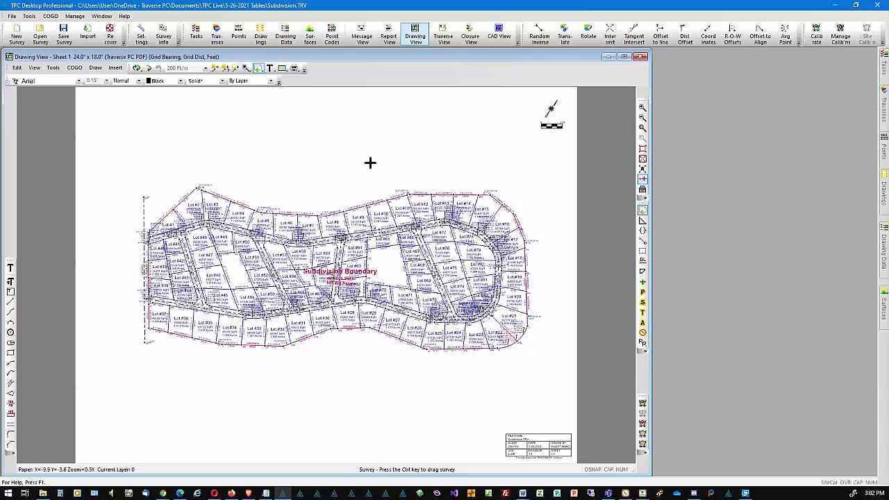
pyautogui.click(115, 68)
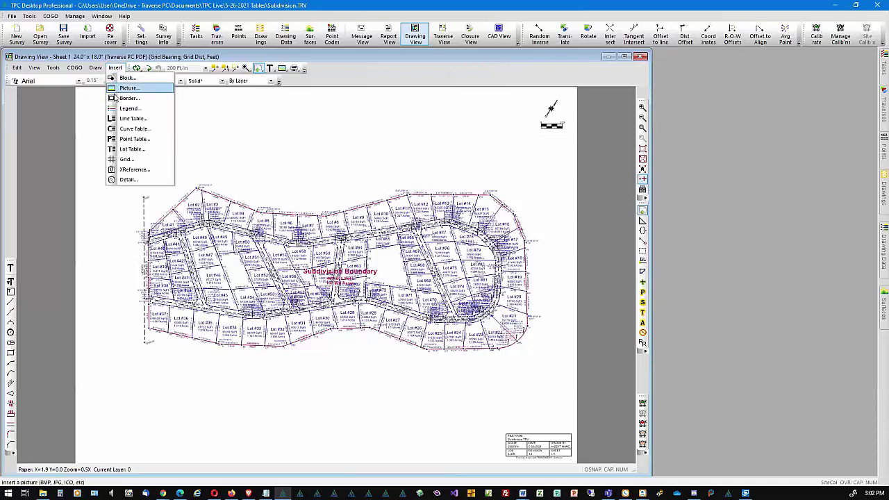
pyautogui.click(134, 119)
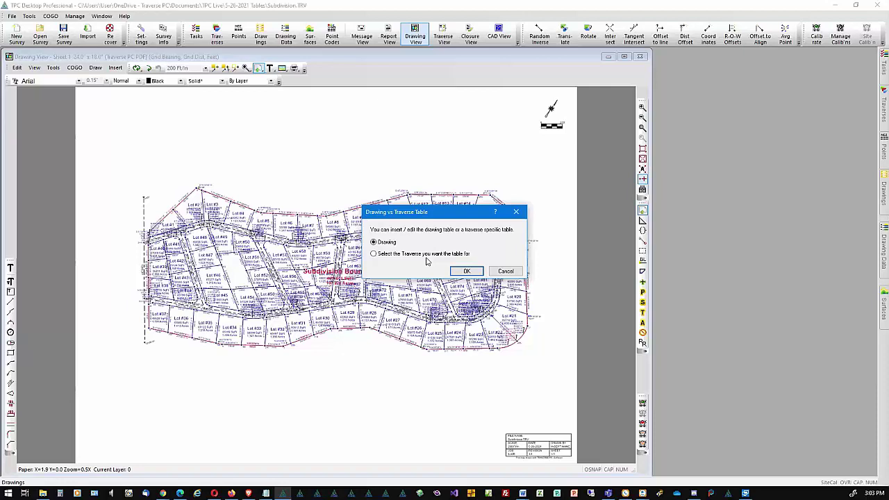
pyautogui.click(476, 274)
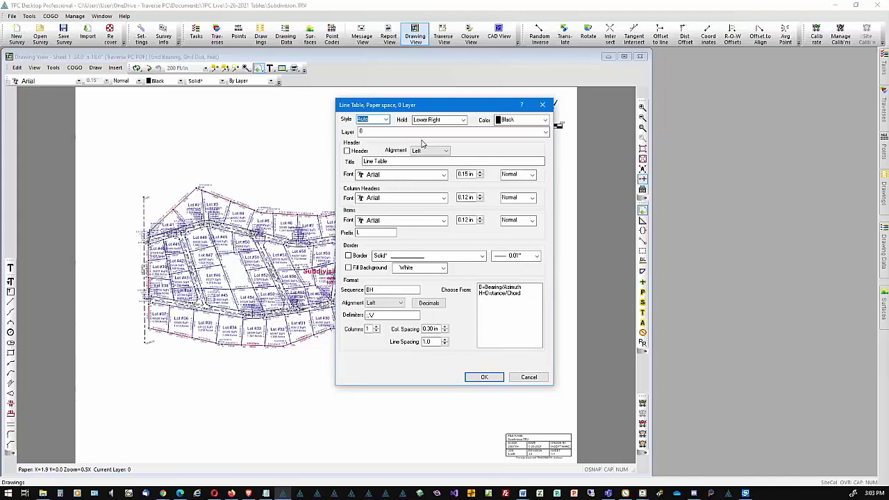
# Examine the line table's style and hold options and read the help topic on the Table dialog
pyautogui.click(385, 120)
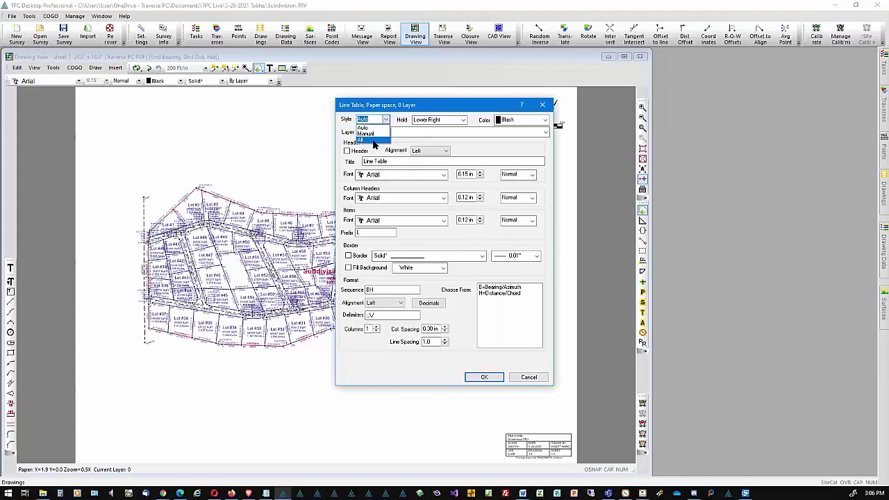
pyautogui.click(388, 122)
pyautogui.click(462, 121)
pyautogui.click(463, 122)
pyautogui.click(464, 121)
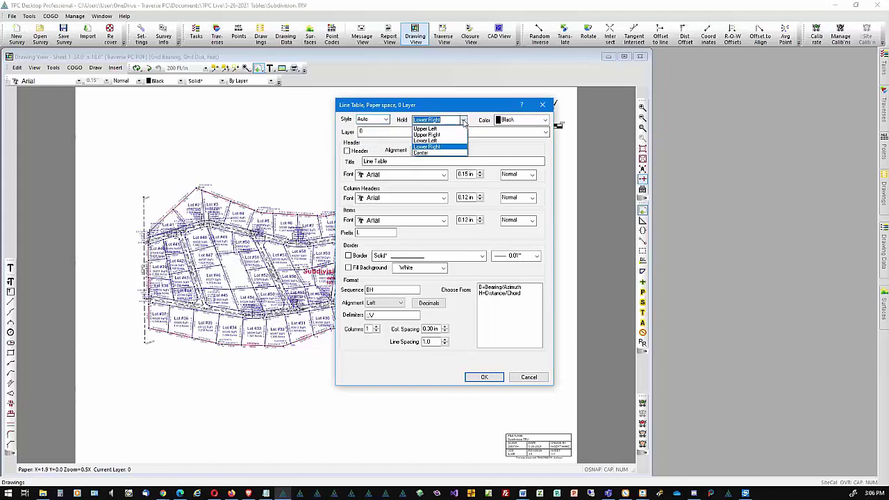
pyautogui.click(463, 121)
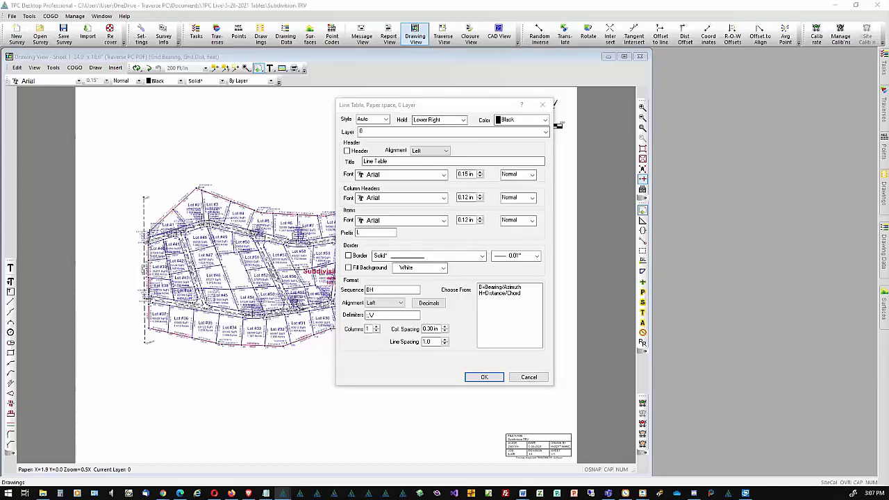
pyautogui.click(522, 104)
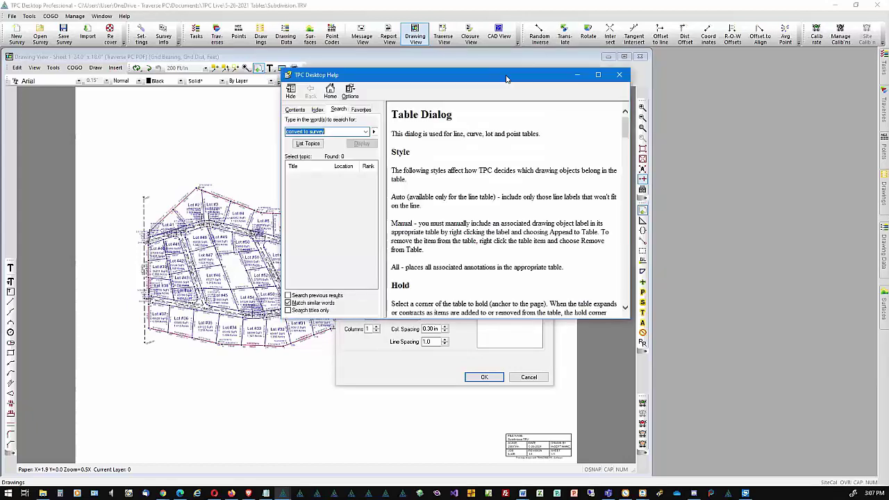
pyautogui.click(620, 75)
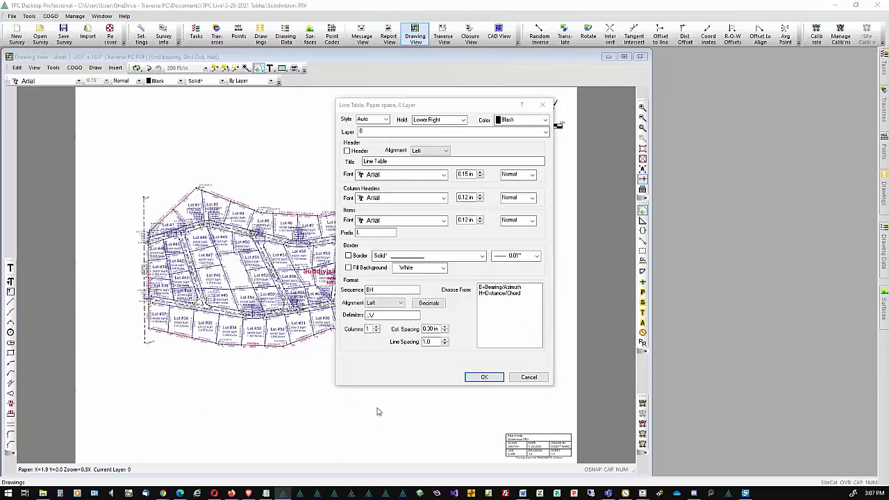
# Set the line table's hold corner to Upper Left and assign the table to the Tables layer
pyautogui.click(465, 123)
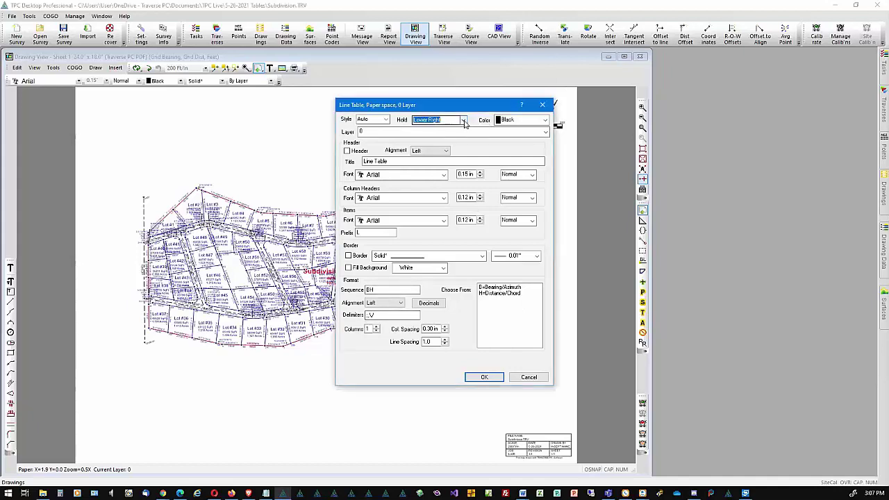
pyautogui.click(463, 121)
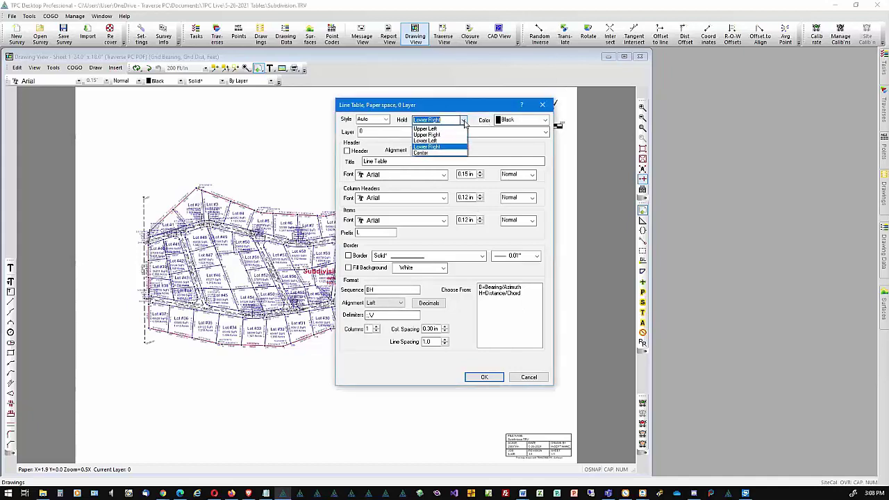
pyautogui.click(418, 129)
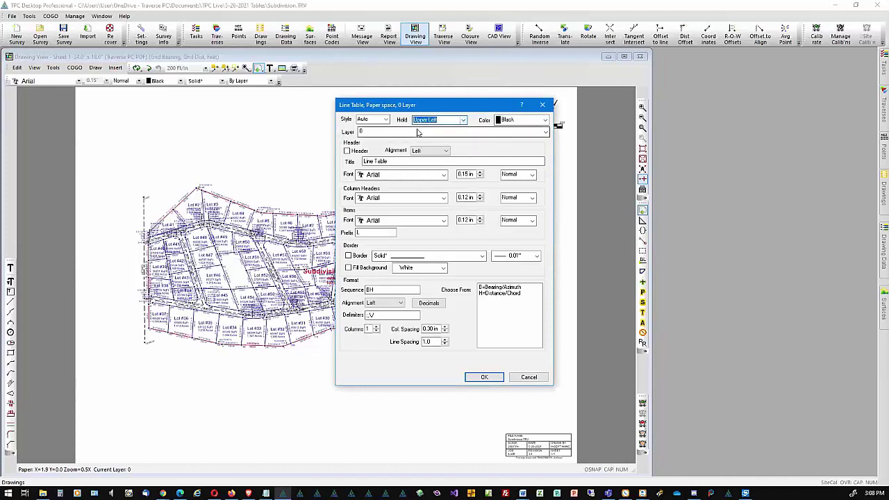
pyautogui.click(544, 134)
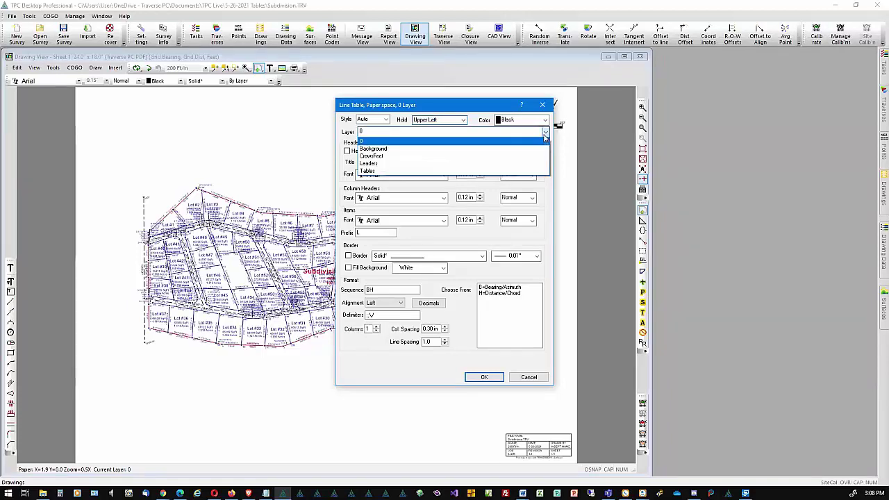
pyautogui.click(375, 173)
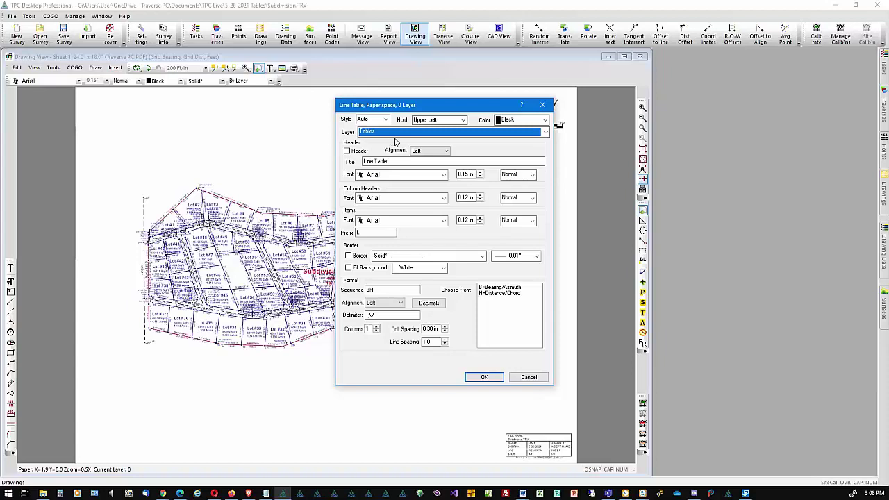
# Turn on the table's header and centre its title, keeping the title Line Table and the Normal font style
pyautogui.click(346, 151)
pyautogui.press('Tab')
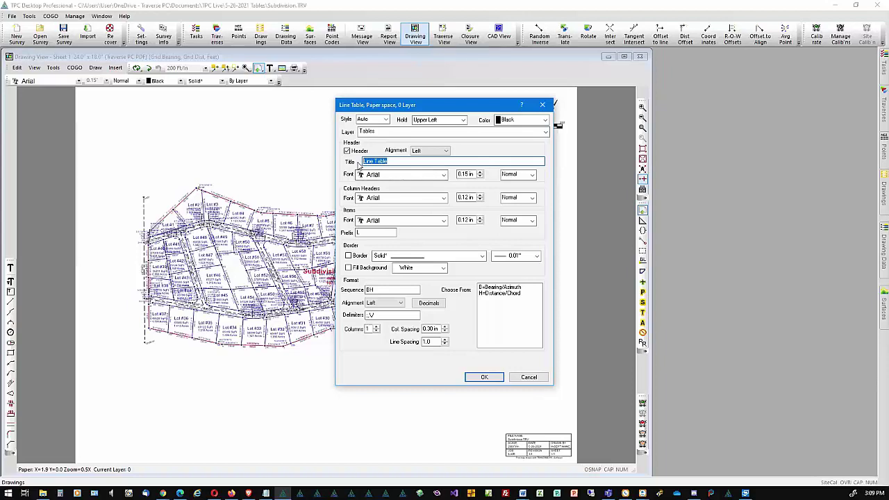
pyautogui.click(440, 154)
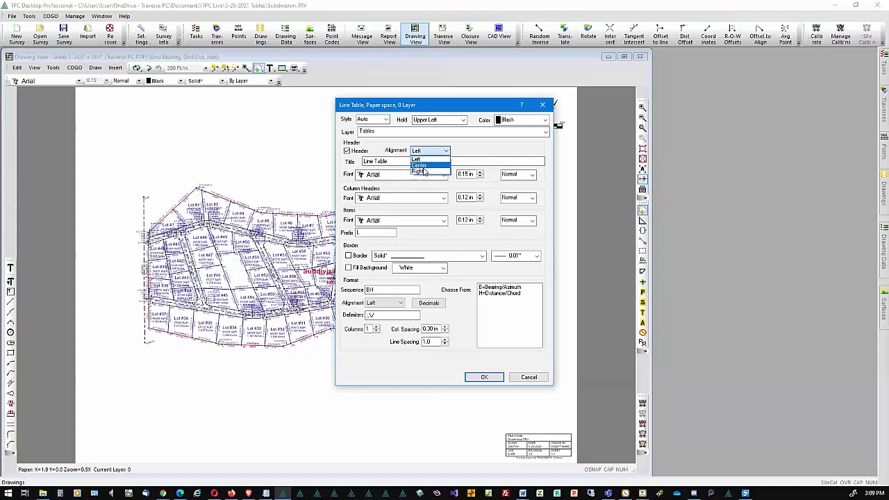
pyautogui.click(423, 167)
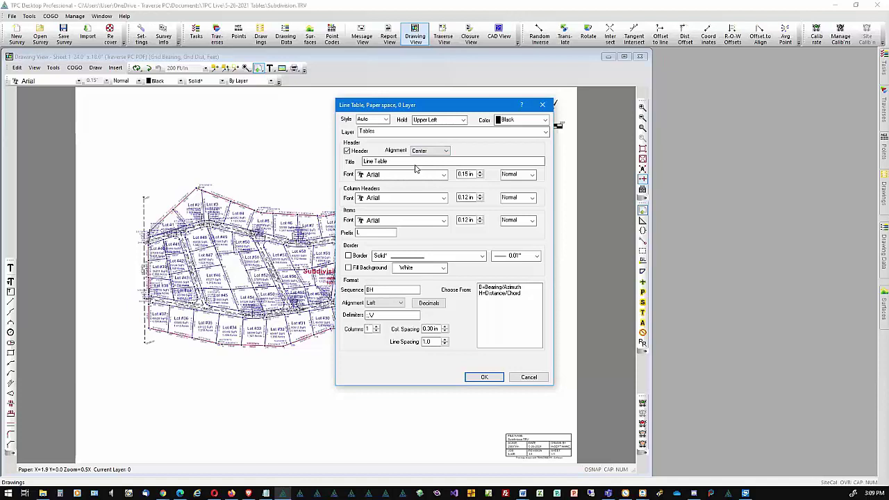
pyautogui.doubleClick(395, 161)
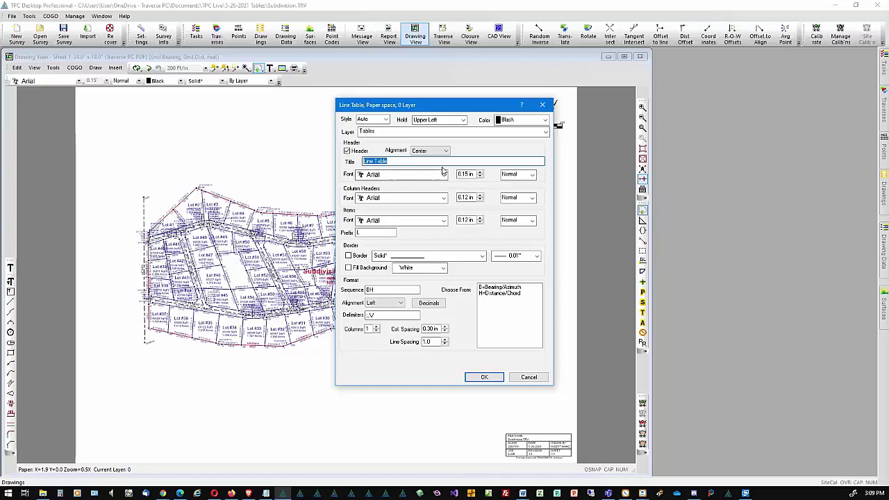
pyautogui.click(532, 176)
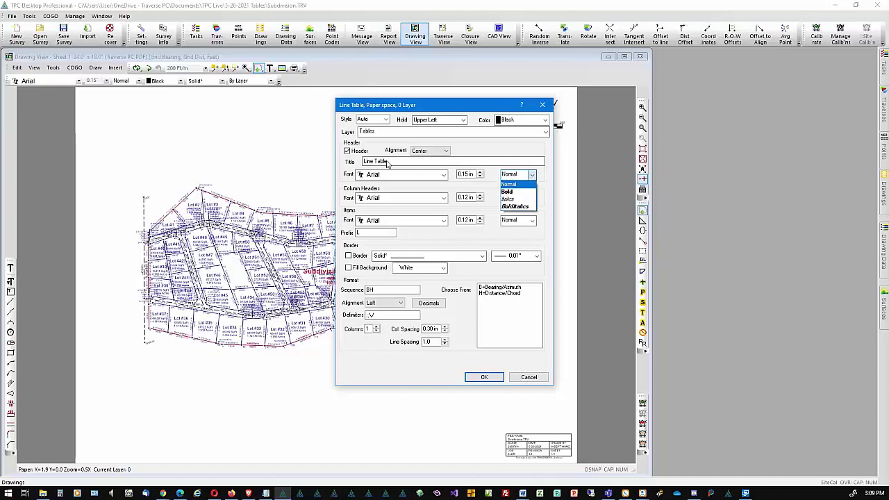
pyautogui.click(532, 175)
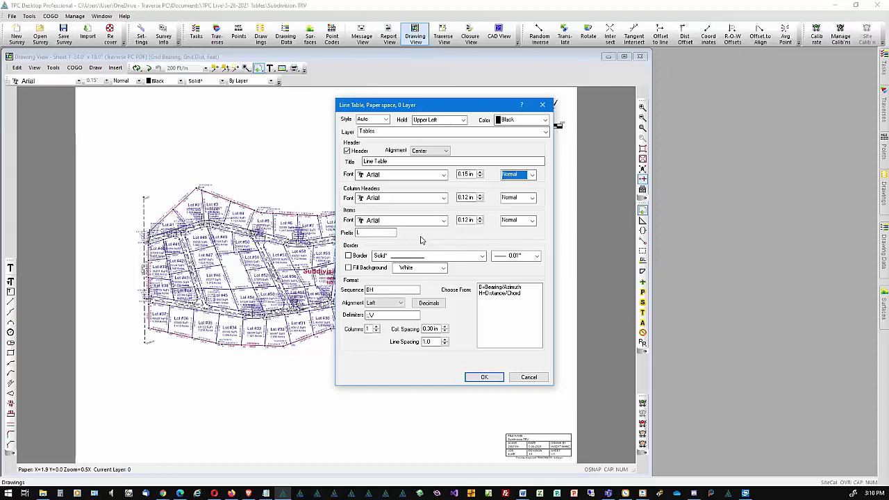
# Turn on the table's border and fill its background with AntiqueWhite
pyautogui.click(385, 234)
pyautogui.click(349, 256)
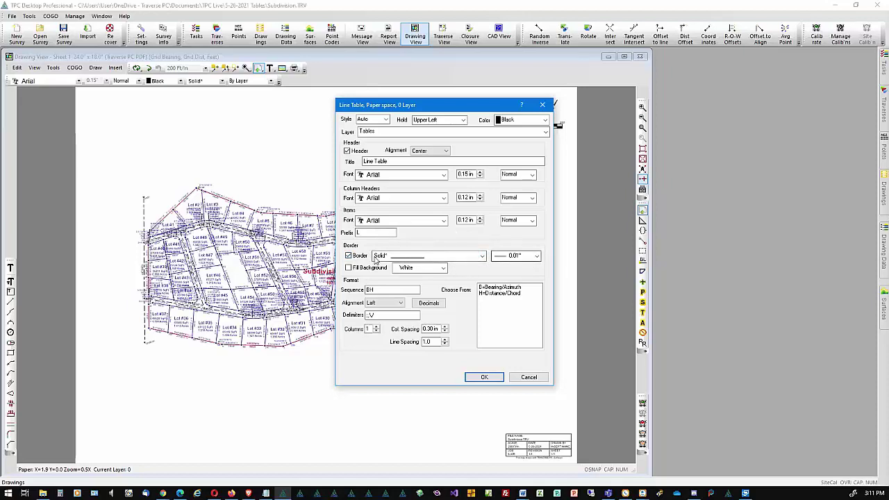
pyautogui.click(348, 269)
pyautogui.click(444, 269)
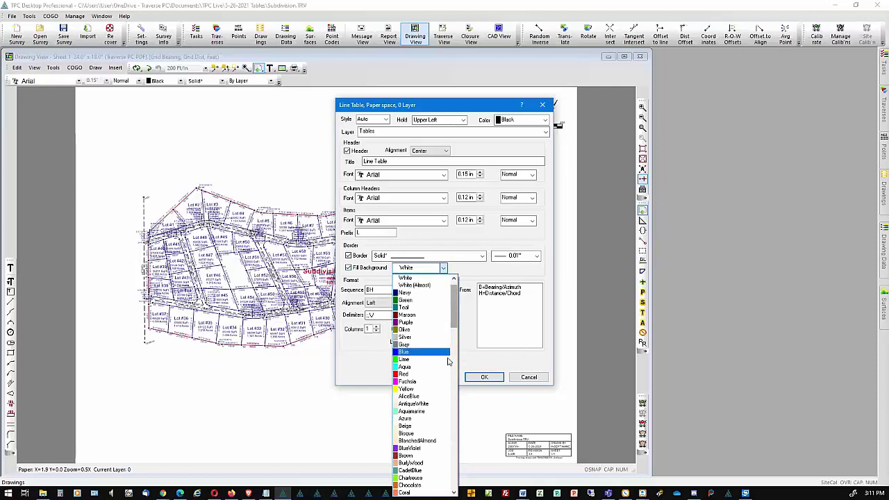
pyautogui.click(425, 404)
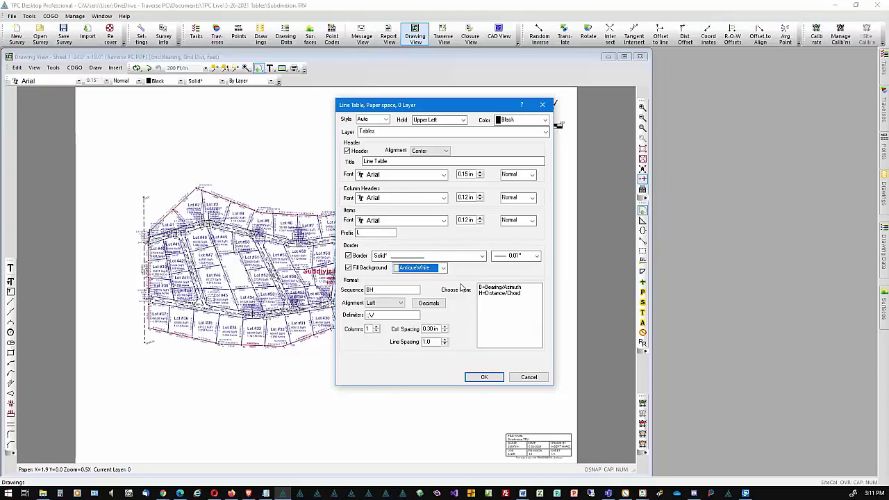
# Review the table's format settings: the sequence, item alignment, distance and direction decimals, and delimiters
pyautogui.click(381, 291)
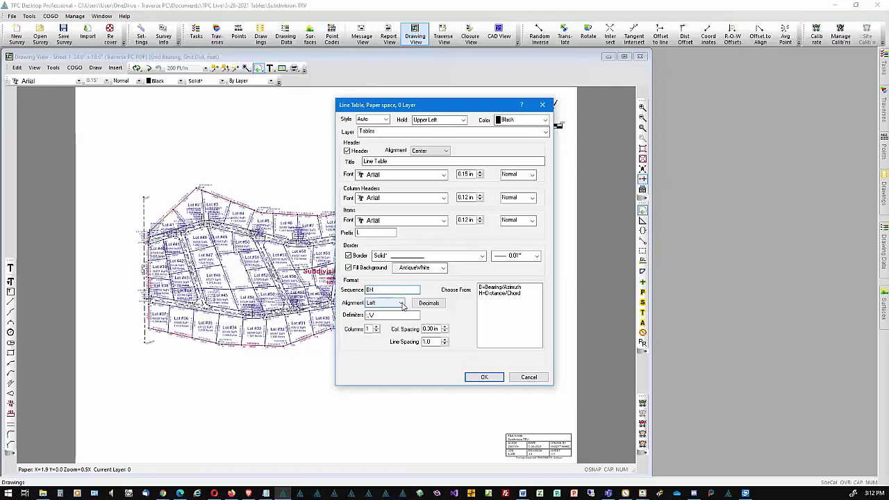
pyautogui.click(402, 307)
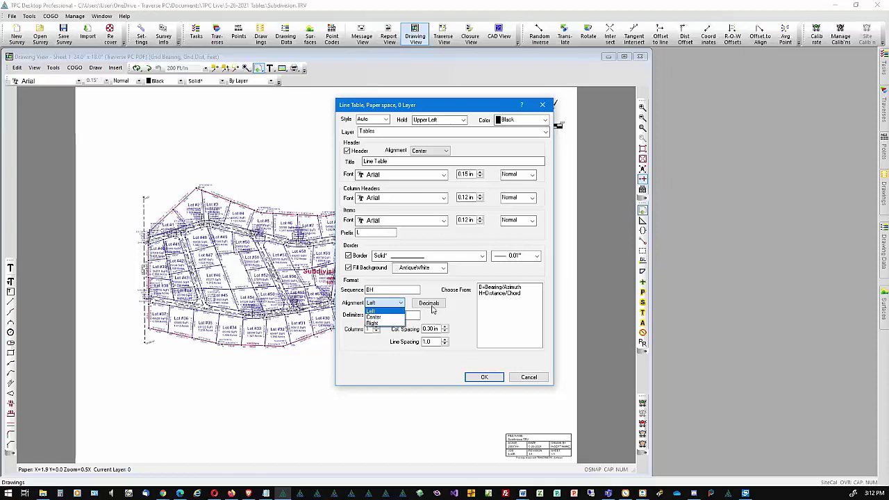
pyautogui.click(433, 306)
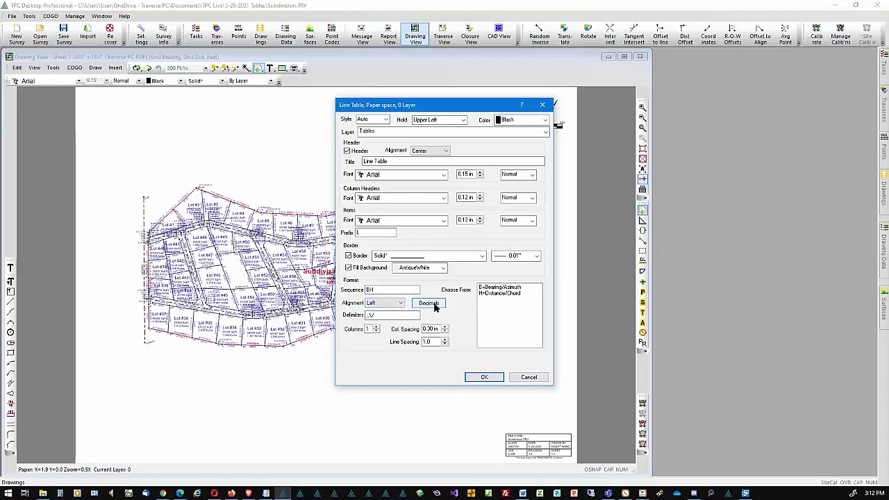
pyautogui.click(436, 307)
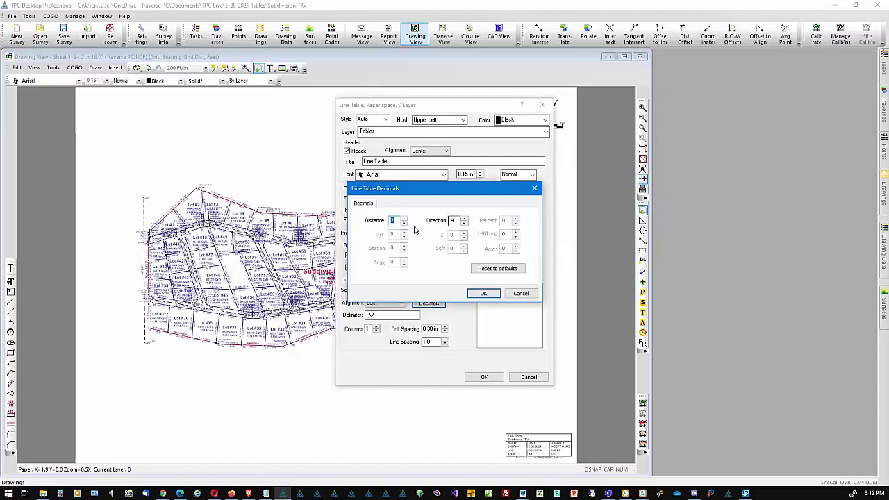
pyautogui.click(521, 293)
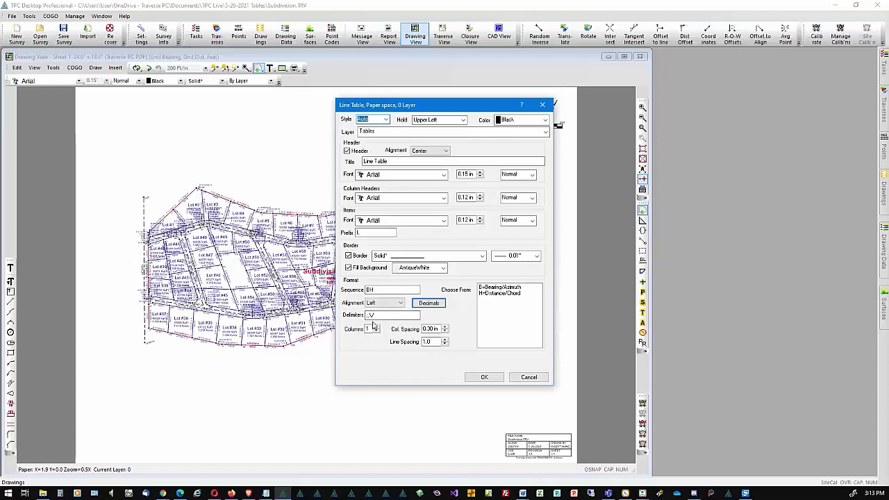
pyautogui.click(379, 315)
# Insert the line table with the All style and move it to the upper-left corner of the sheet
pyautogui.click(382, 120)
pyautogui.click(368, 139)
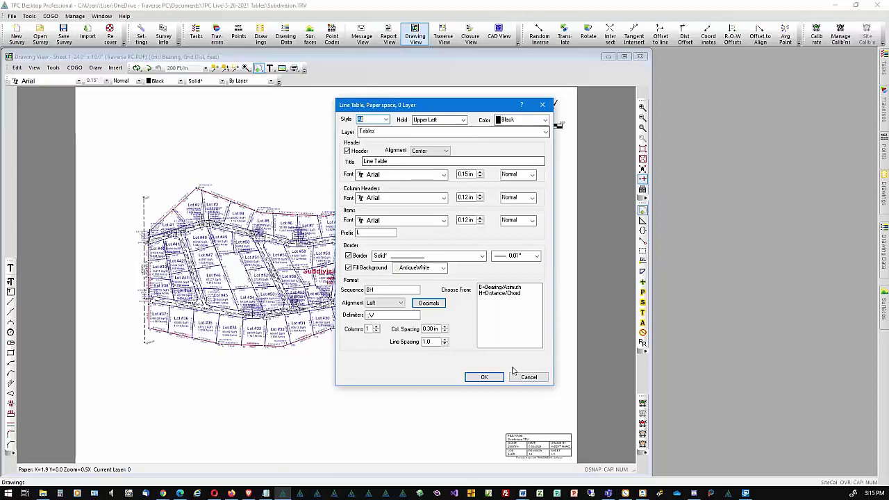
pyautogui.click(489, 378)
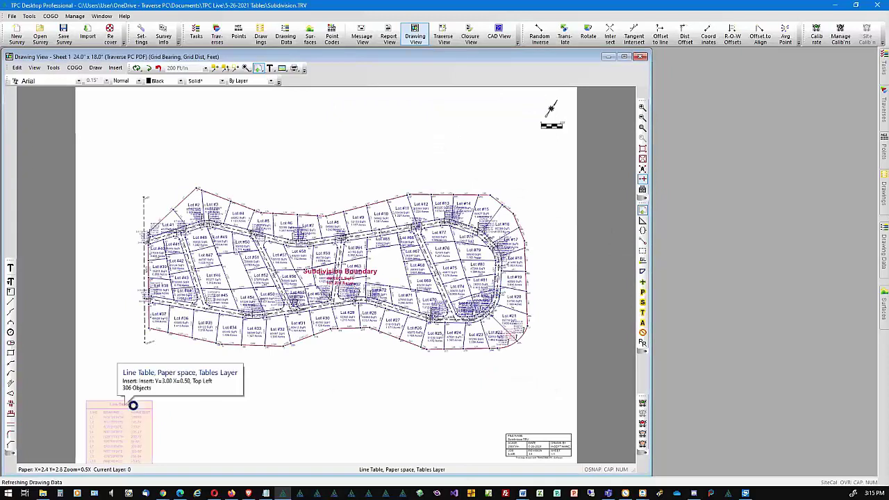
pyautogui.moveTo(130, 390)
pyautogui.mouseDown()
pyautogui.moveTo(143, 234)
pyautogui.moveTo(173, 145)
pyautogui.moveTo(183, 133)
pyautogui.moveTo(188, 142)
pyautogui.moveTo(133, 92)
pyautogui.mouseUp()
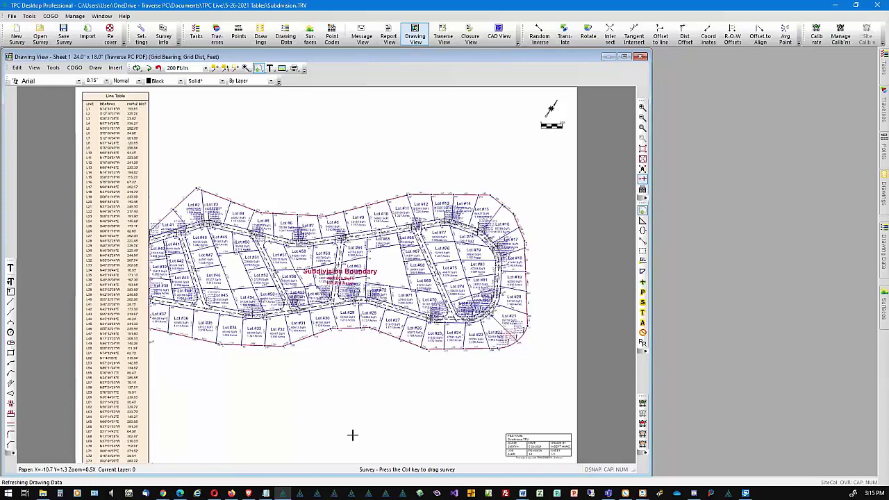
# Review the placed line table's settings without changing them, and inspect the details of item L6
pyautogui.doubleClick(134, 98)
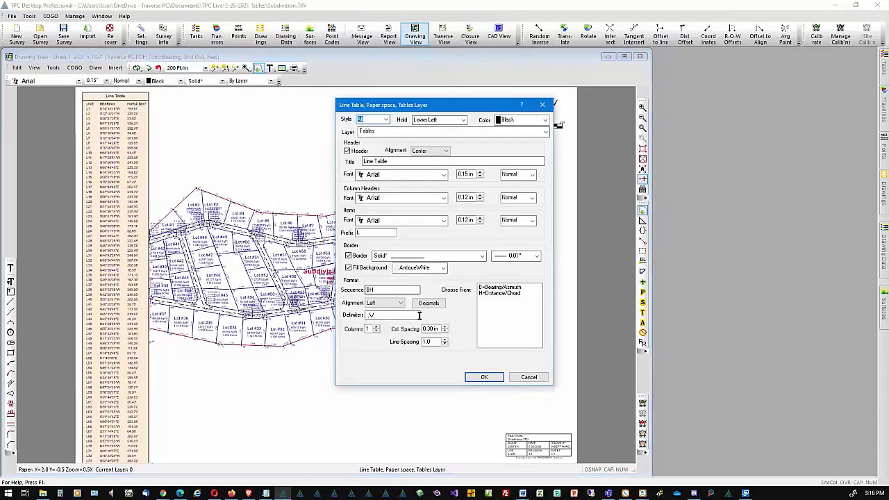
pyautogui.click(536, 379)
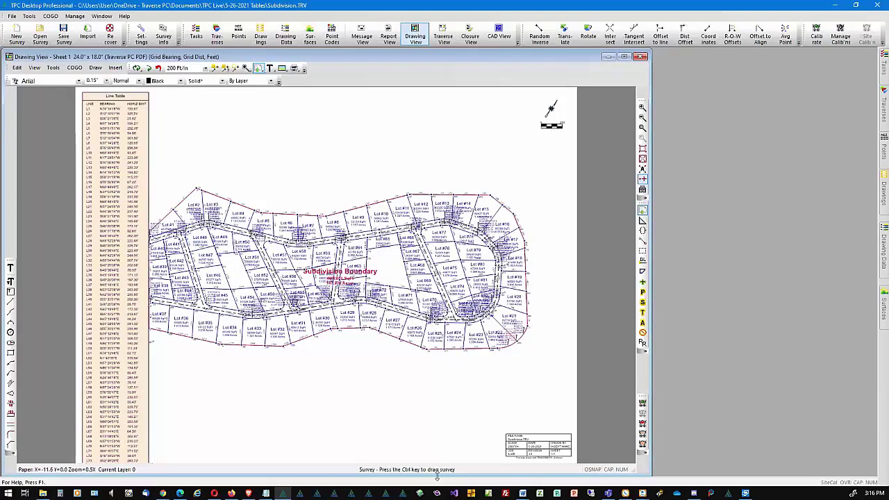
pyautogui.click(137, 134)
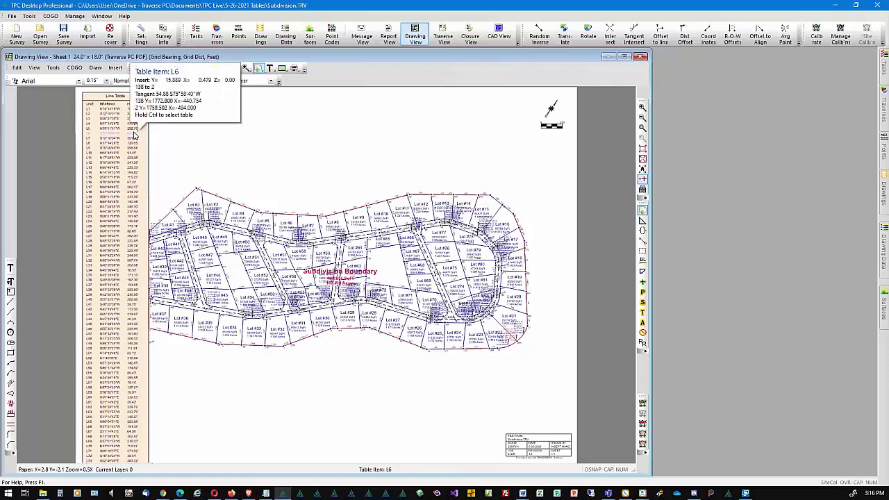
pyautogui.press('Escape')
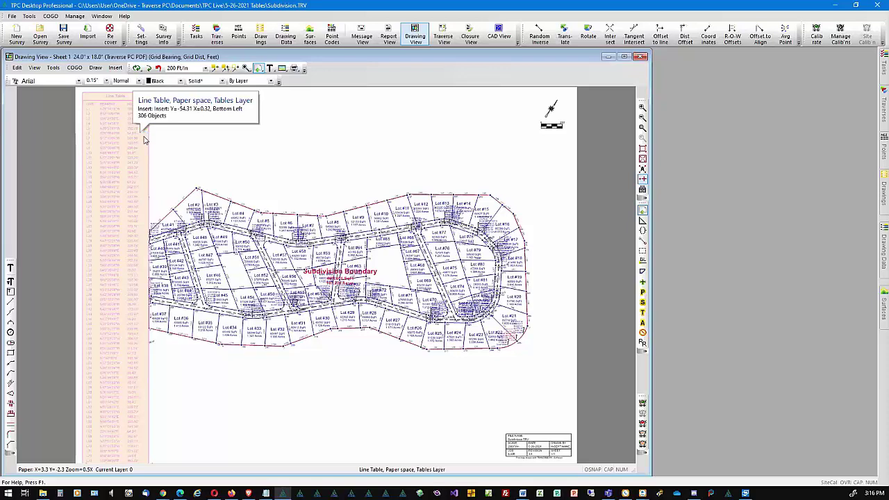
# Set the placed line table to two columns
pyautogui.doubleClick(143, 136)
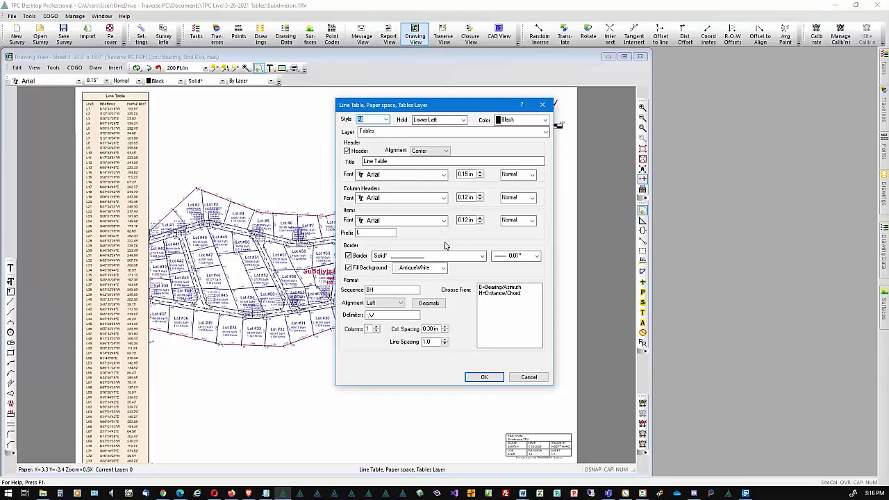
pyautogui.click(376, 326)
pyautogui.click(486, 377)
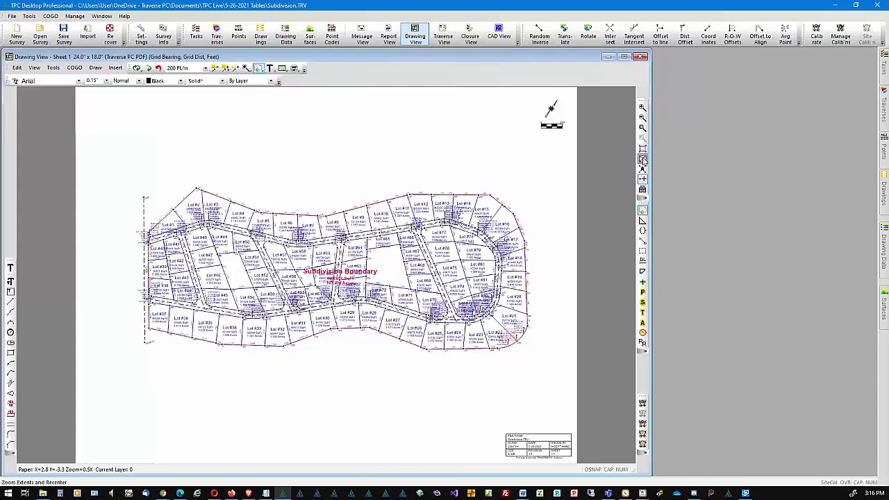
# Find the line table under the Tables layer in the drawing data and set its hold point to Upper Left
pyautogui.moveTo(875, 256)
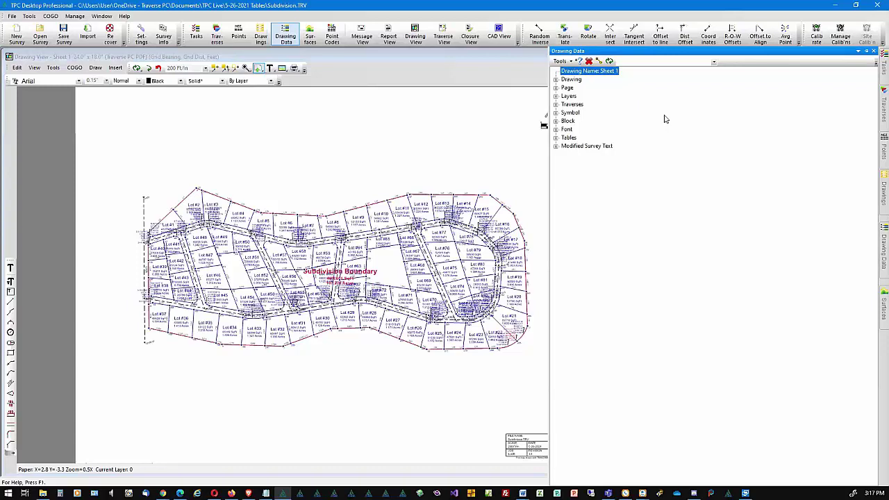
pyautogui.click(555, 96)
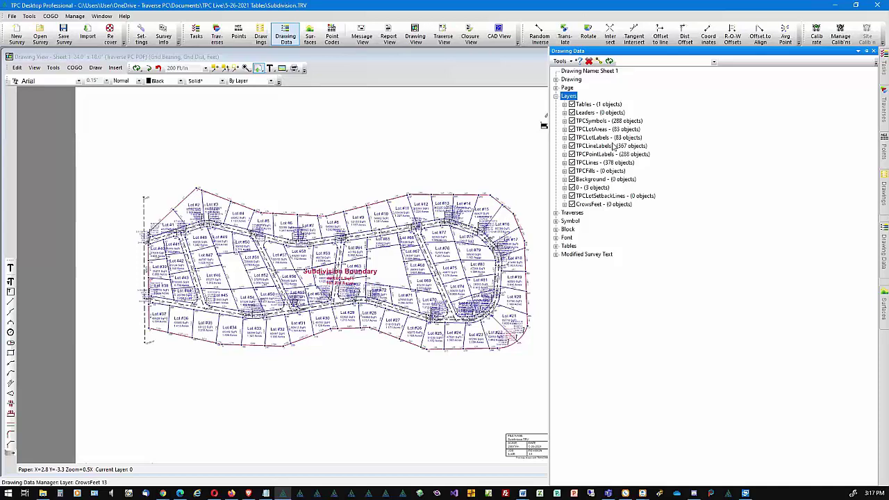
pyautogui.click(564, 104)
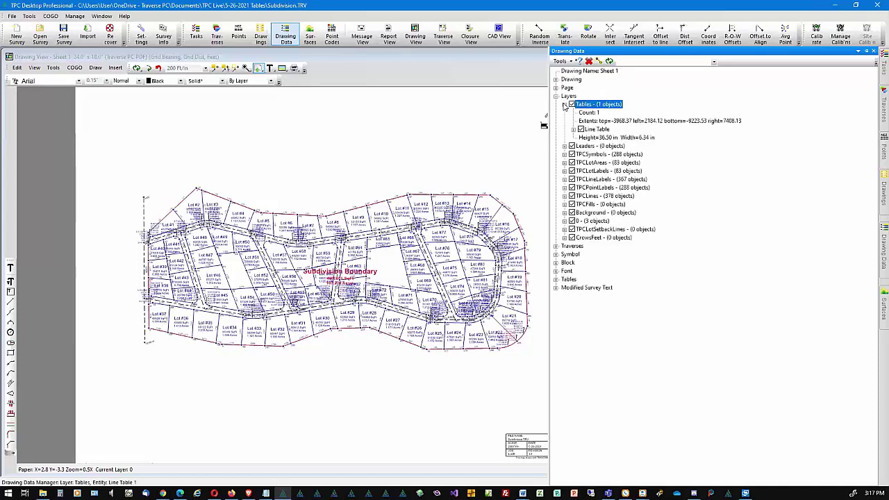
pyautogui.click(595, 130)
pyautogui.doubleClick(596, 129)
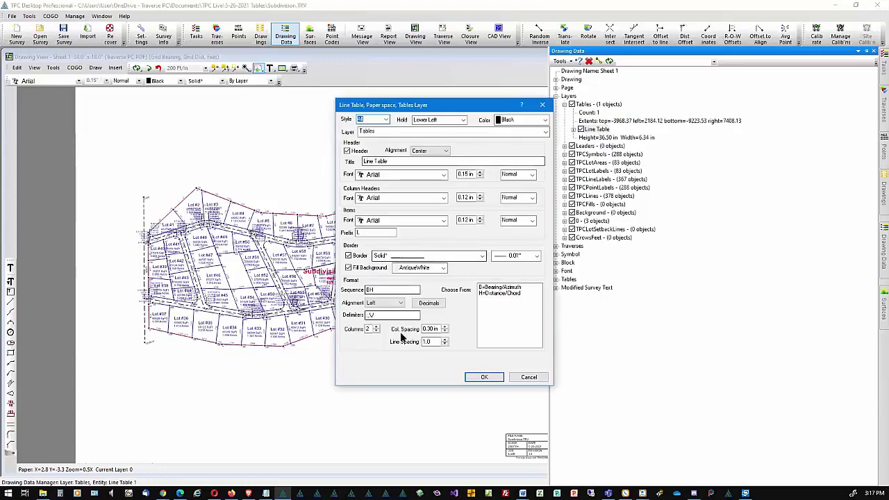
pyautogui.click(464, 121)
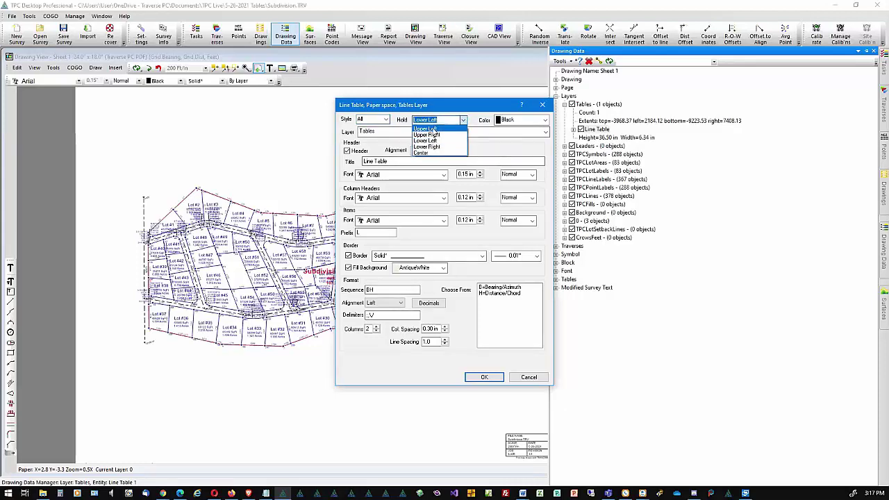
pyautogui.click(426, 129)
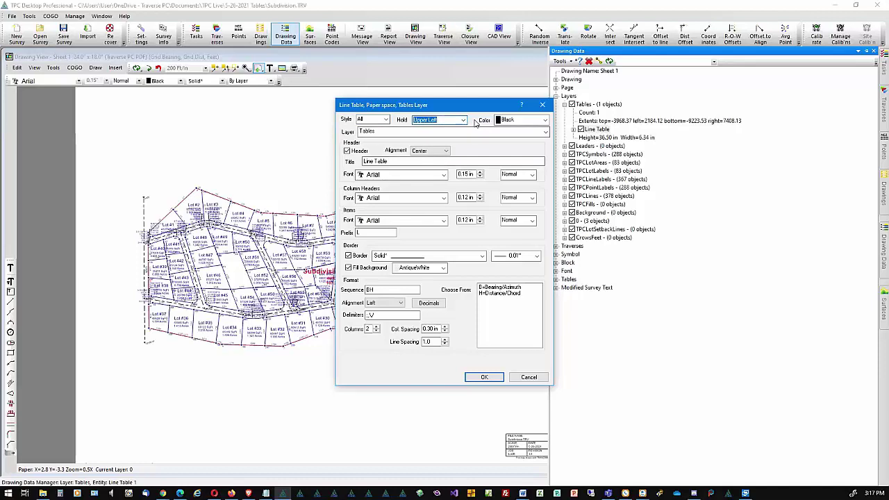
pyautogui.click(483, 377)
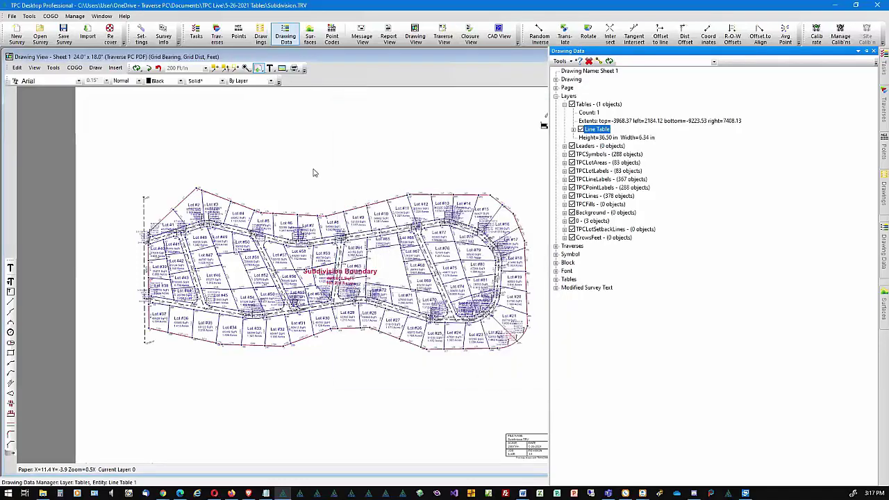
# Set the line table back to one column and redraw the drawing
pyautogui.doubleClick(595, 131)
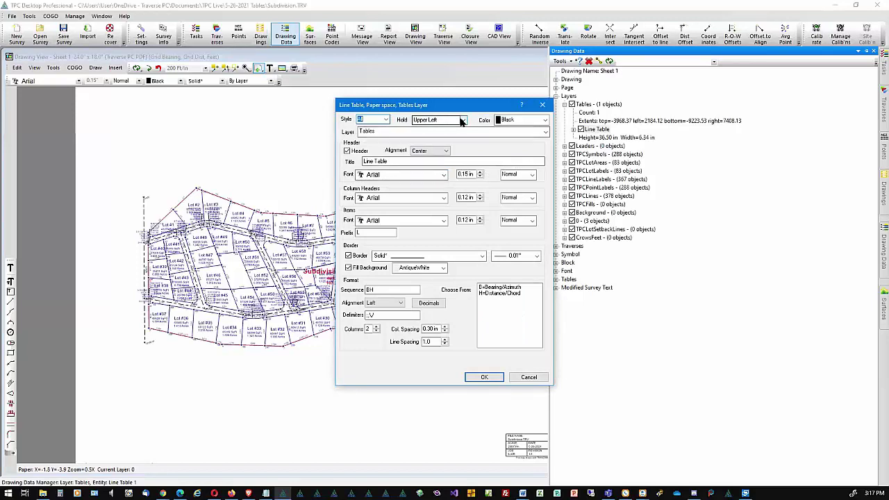
pyautogui.click(376, 331)
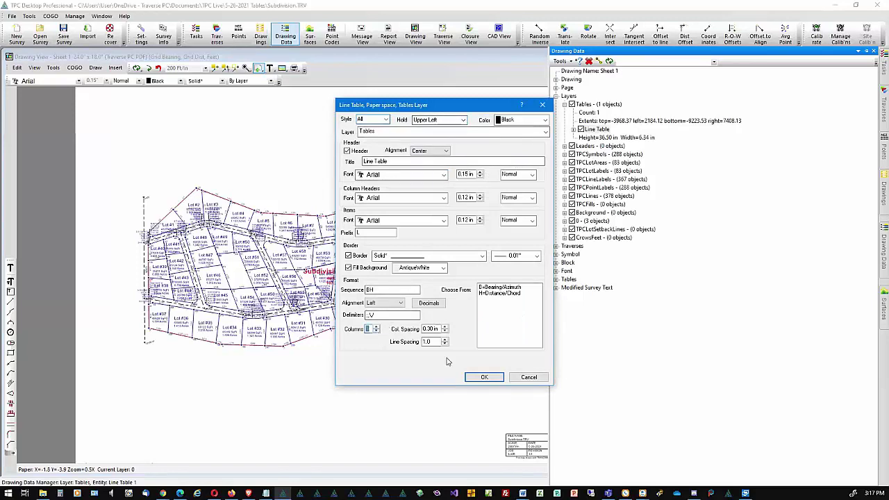
pyautogui.click(482, 377)
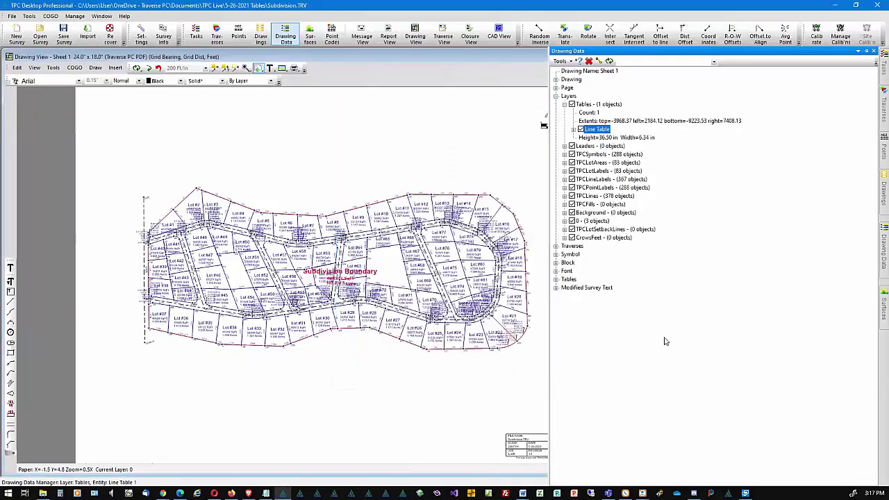
pyautogui.click(148, 68)
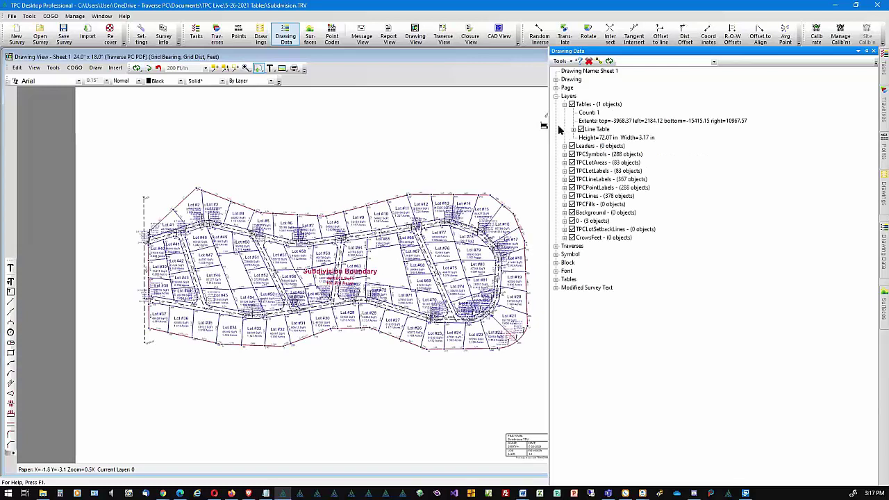
# Set the line table's hold point to Lower Left and redraw the drawing
pyautogui.doubleClick(598, 131)
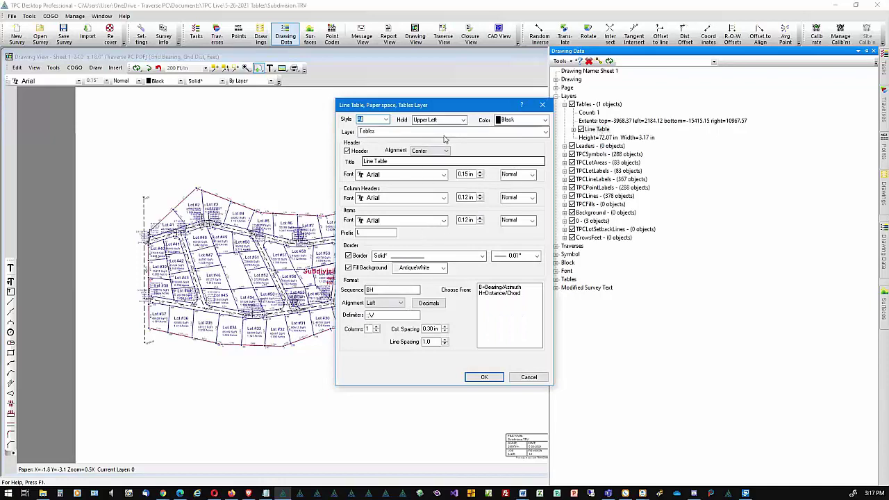
pyautogui.click(464, 122)
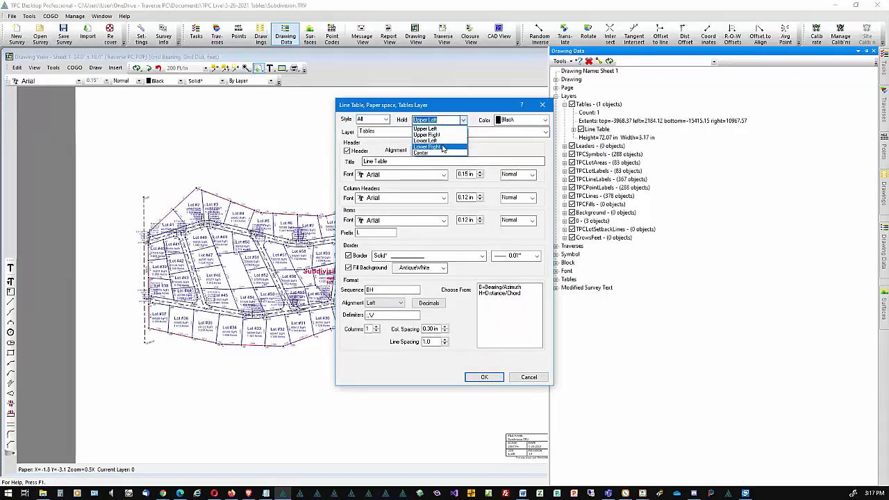
pyautogui.click(441, 141)
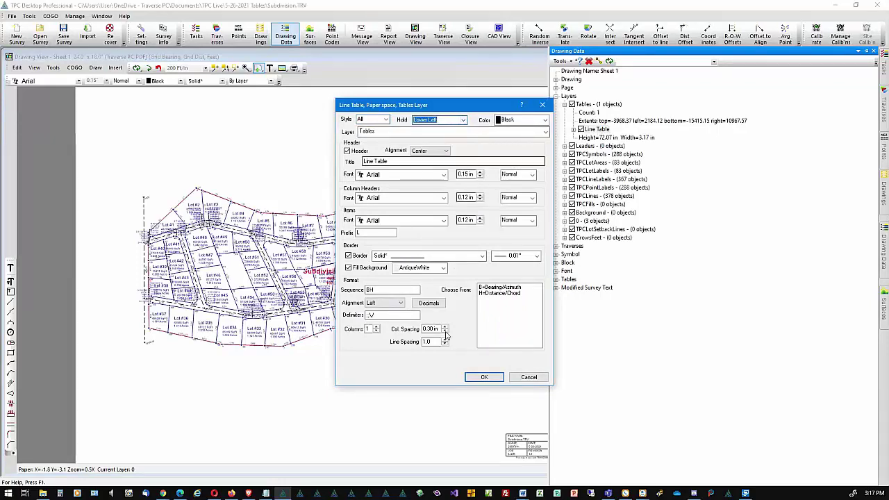
pyautogui.click(485, 379)
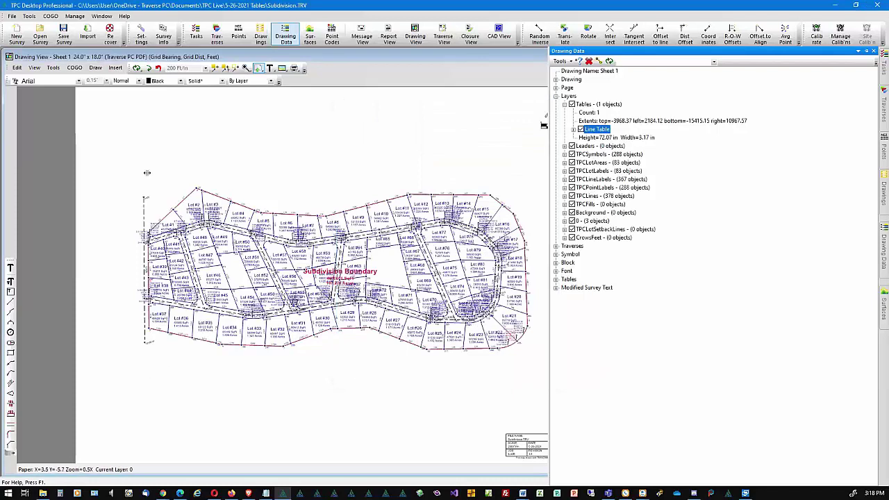
pyautogui.click(148, 71)
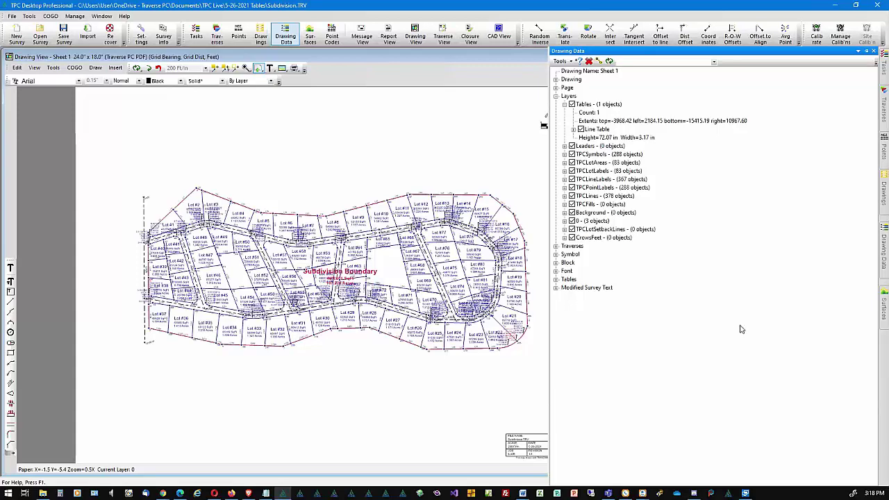
# Delete the line table from the Tables layer in the drawing data
pyautogui.click(602, 131)
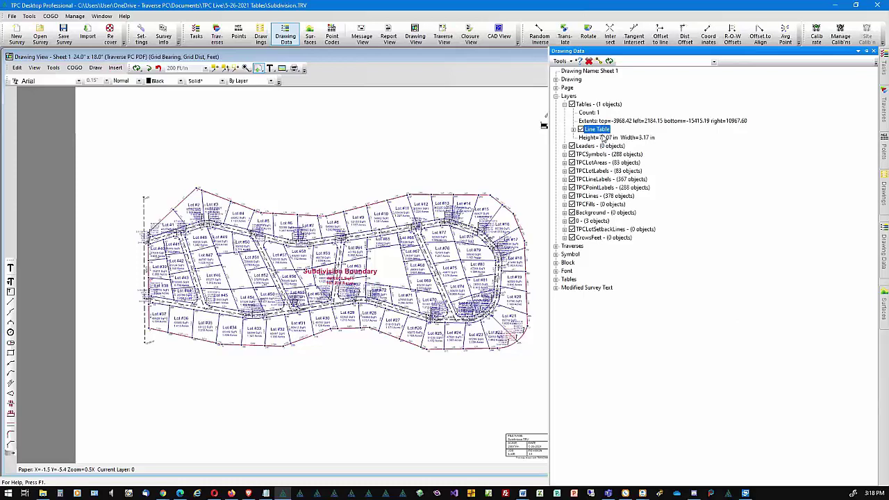
pyautogui.click(589, 61)
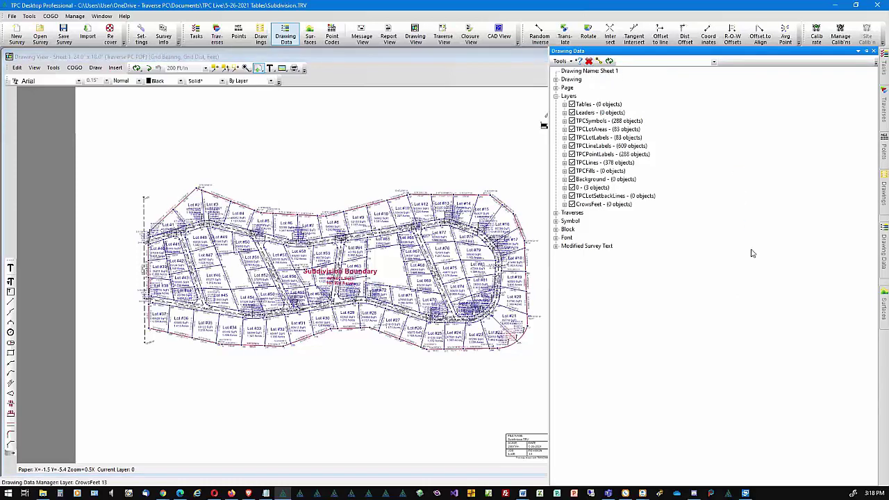
# Start a new line table for the whole drawing and set its style to All
pyautogui.click(214, 134)
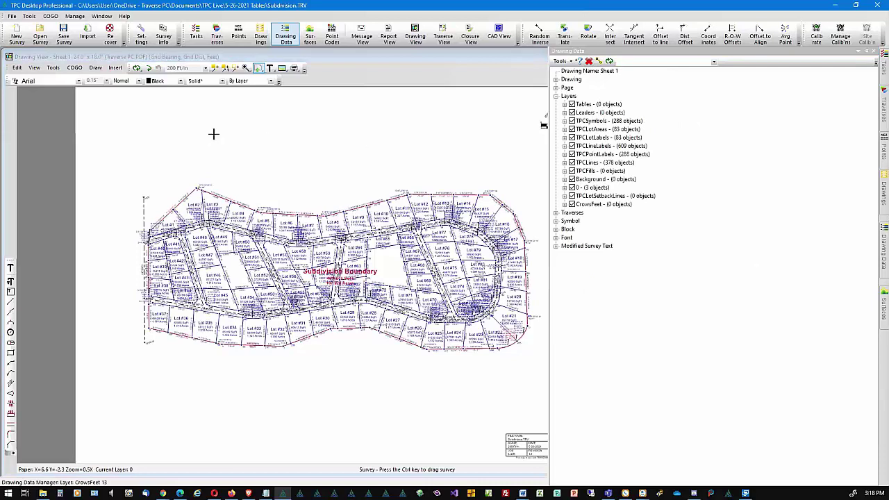
pyautogui.click(115, 69)
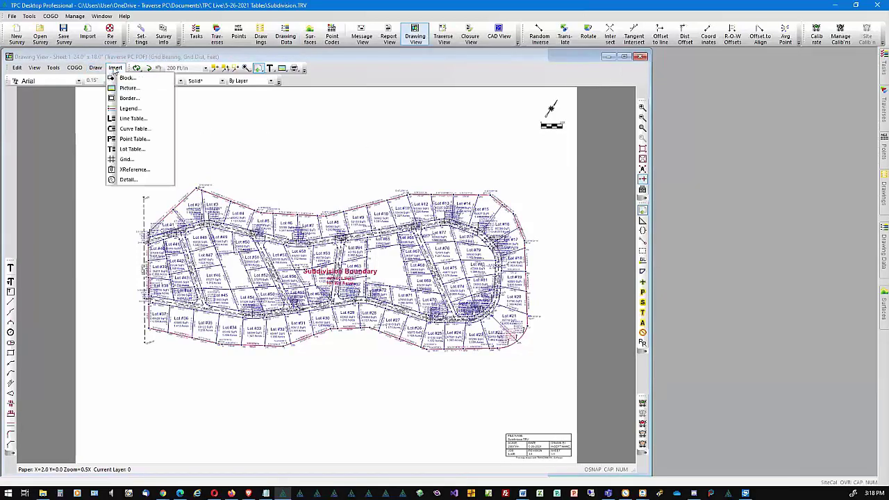
pyautogui.click(128, 118)
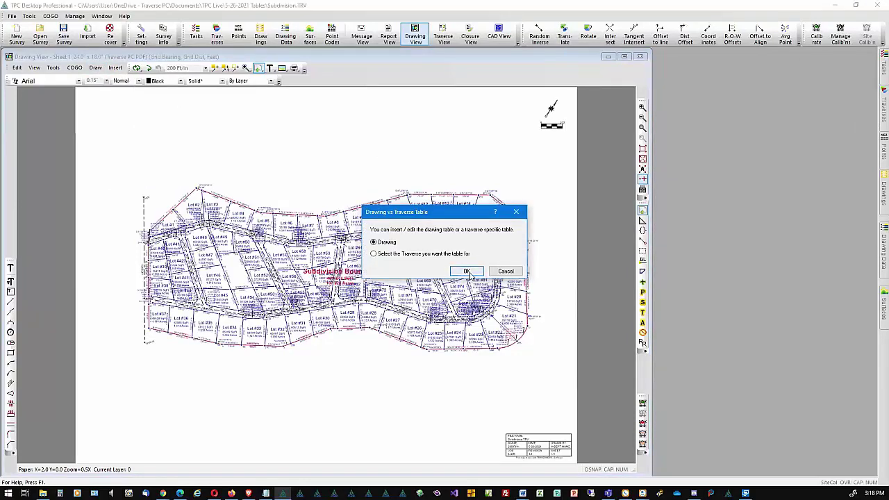
pyautogui.click(467, 271)
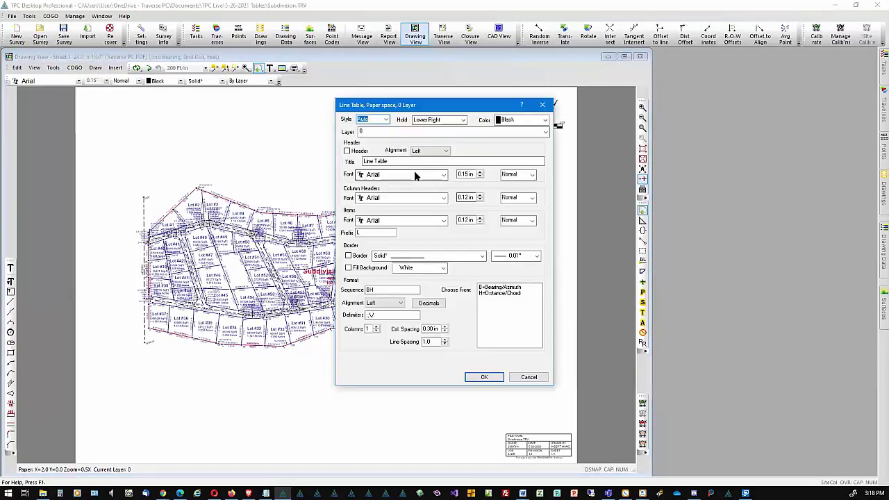
pyautogui.click(386, 119)
pyautogui.click(361, 140)
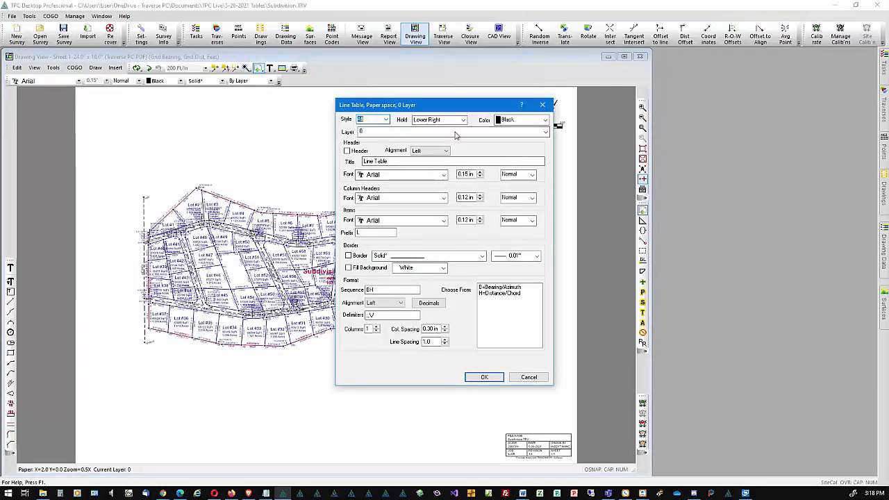
# Set the new line table's hold point to Upper Left and turn on its header with Center alignment
pyautogui.click(463, 120)
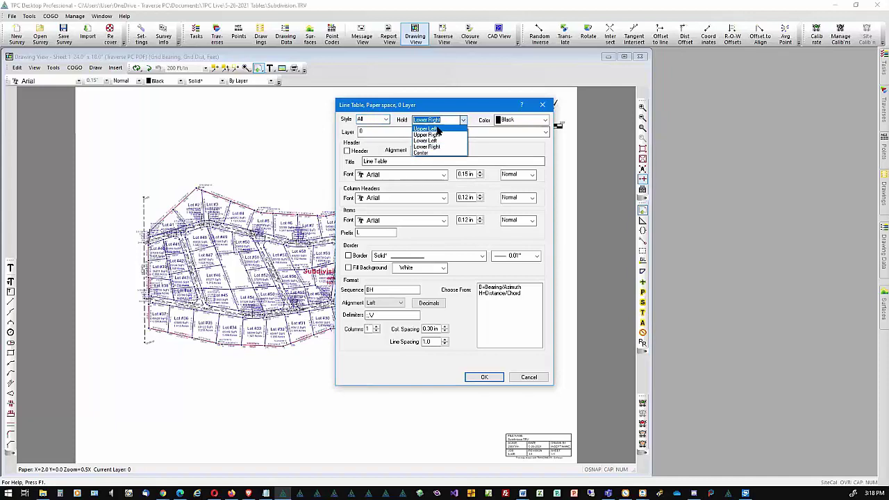
pyautogui.click(425, 126)
pyautogui.click(346, 152)
pyautogui.click(439, 151)
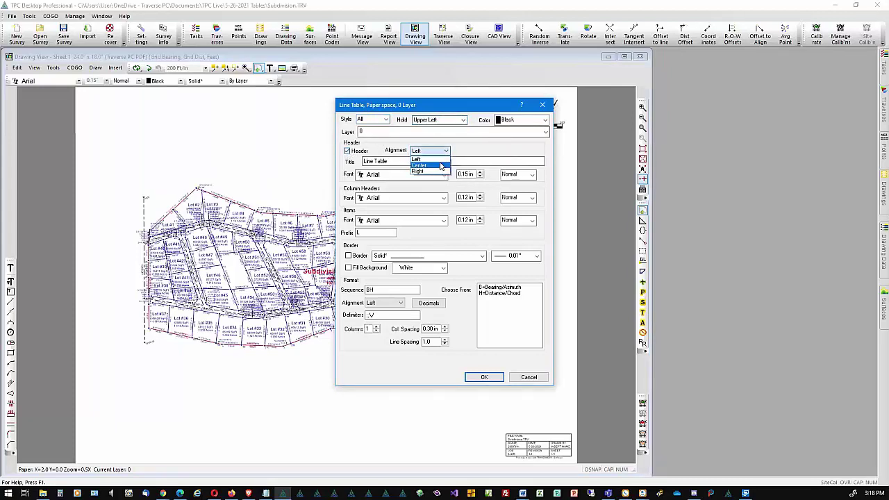
pyautogui.click(439, 166)
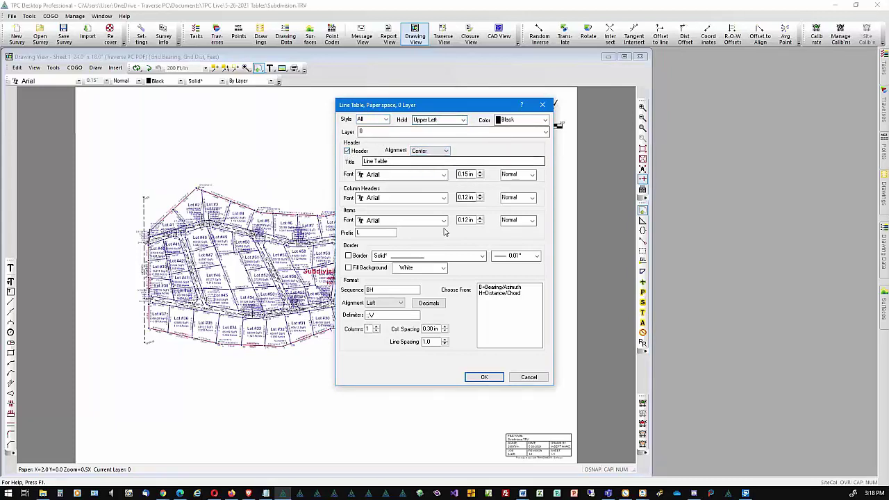
# Turn on the new table's border and fill its background with AntiqueWhite
pyautogui.click(349, 257)
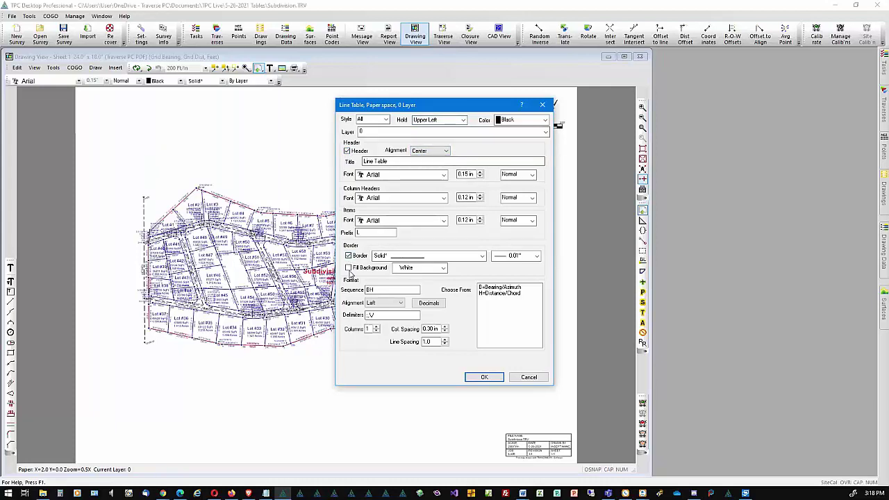
pyautogui.click(350, 269)
pyautogui.click(444, 269)
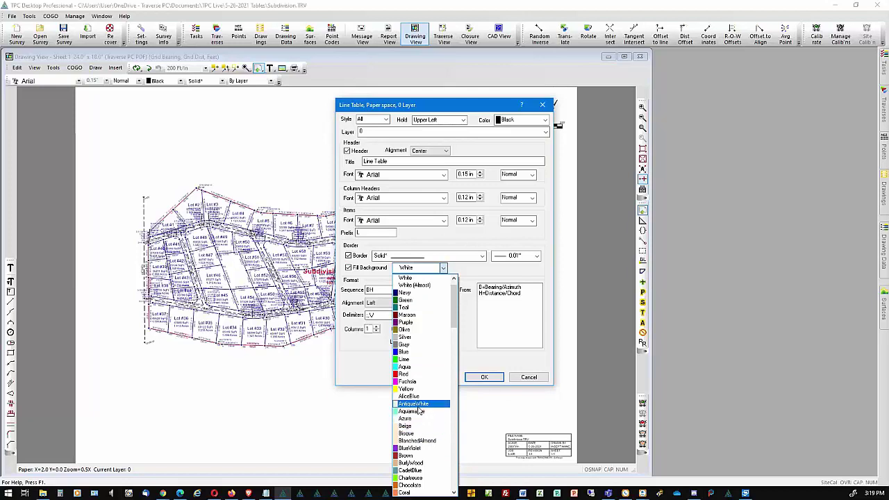
pyautogui.click(420, 405)
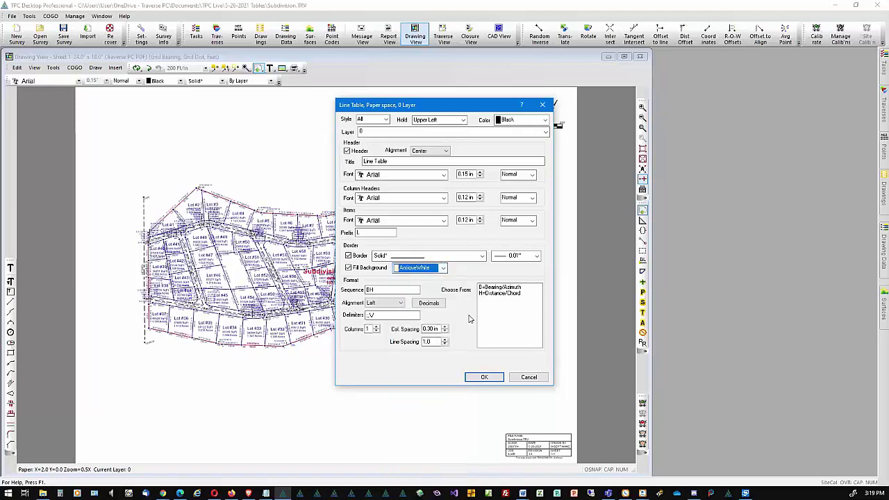
# Insert the line table with two columns and move it to the upper-left corner of the sheet
pyautogui.click(376, 328)
pyautogui.click(484, 377)
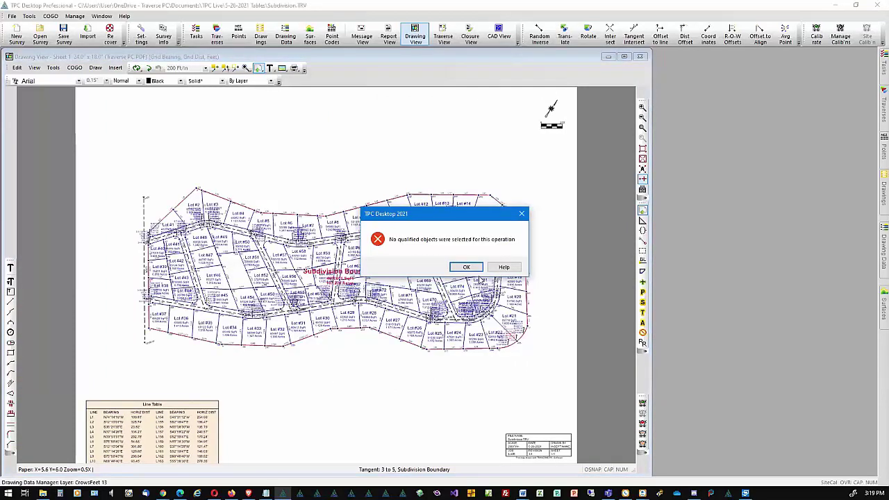
pyautogui.press('Return')
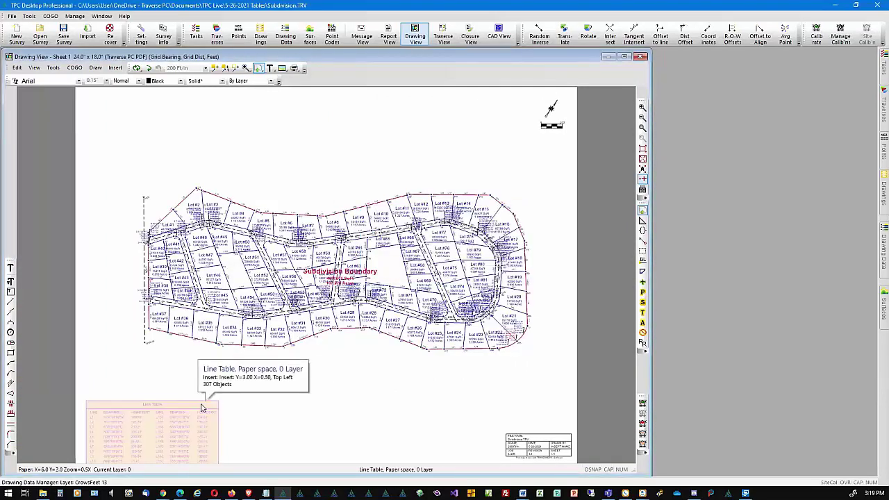
pyautogui.moveTo(202, 408); pyautogui.dragTo(212, 103)
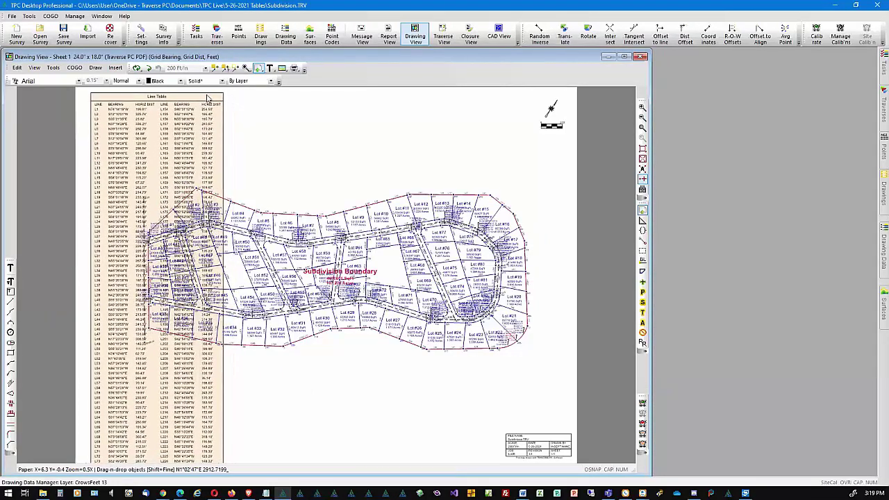
pyautogui.click(219, 111)
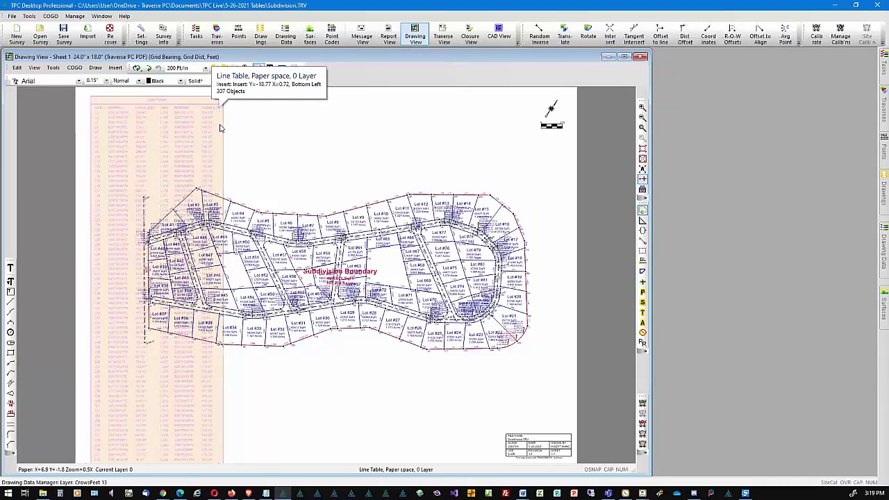
# Try to lay out the existing line table in five columns
pyautogui.doubleClick(218, 125)
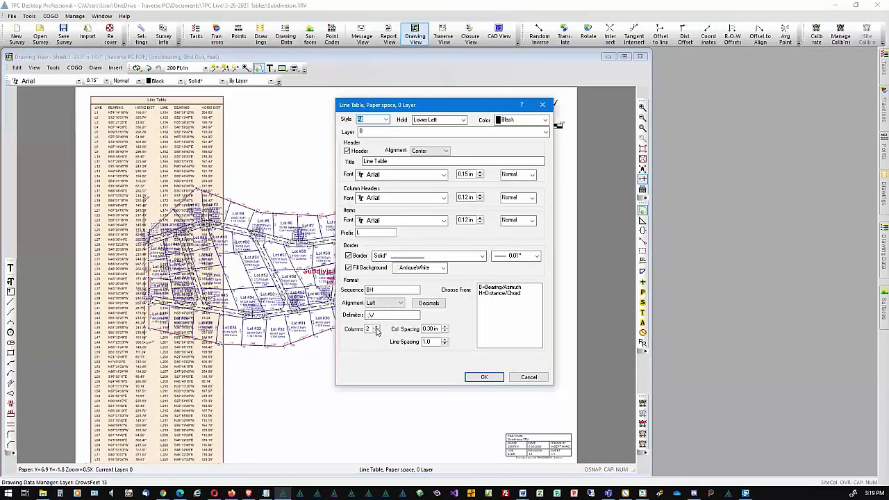
pyautogui.click(376, 329)
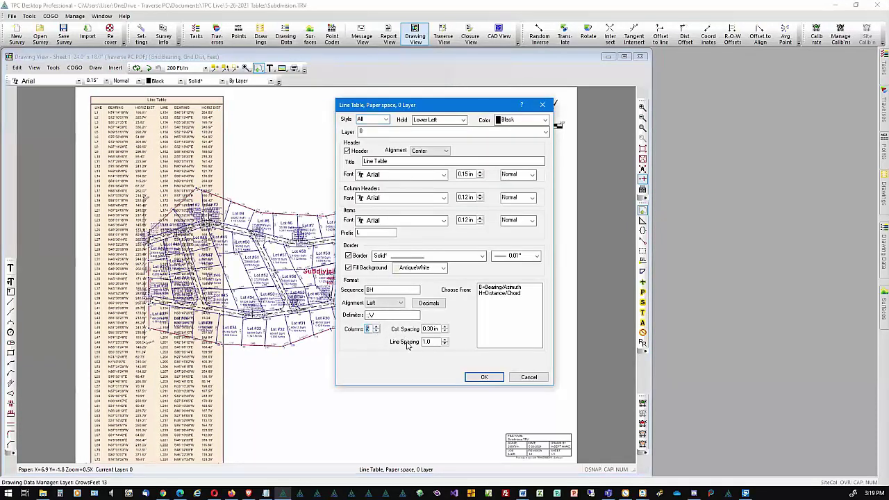
pyautogui.click(493, 378)
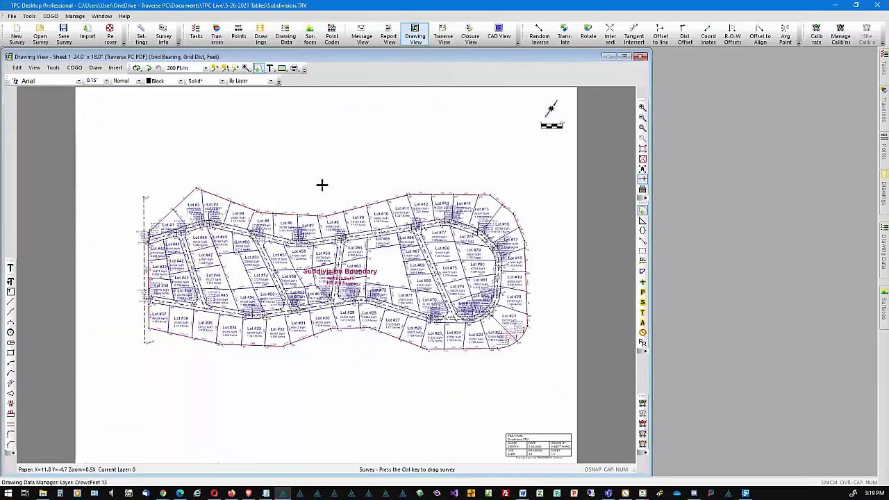
pyautogui.rightClick(232, 399)
pyautogui.press('Escape')
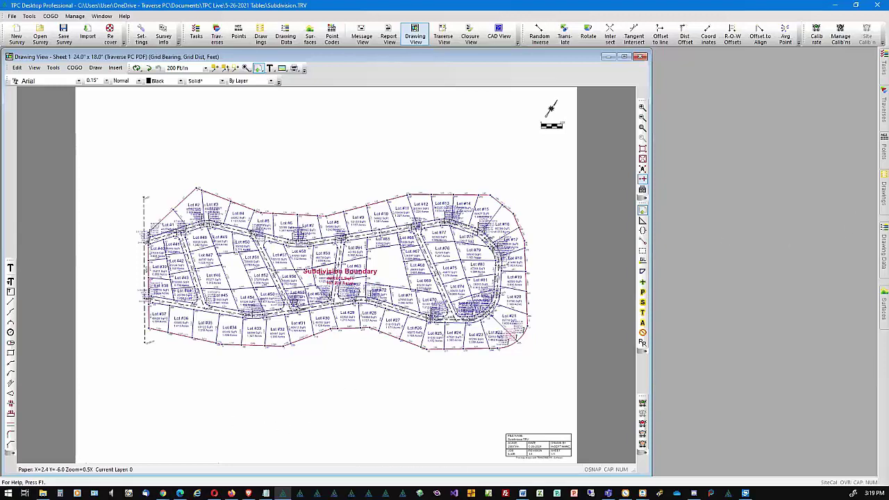
# Expand the Tables layer and layer 0 in the drawing data to locate the line table among their objects
pyautogui.moveTo(875, 264)
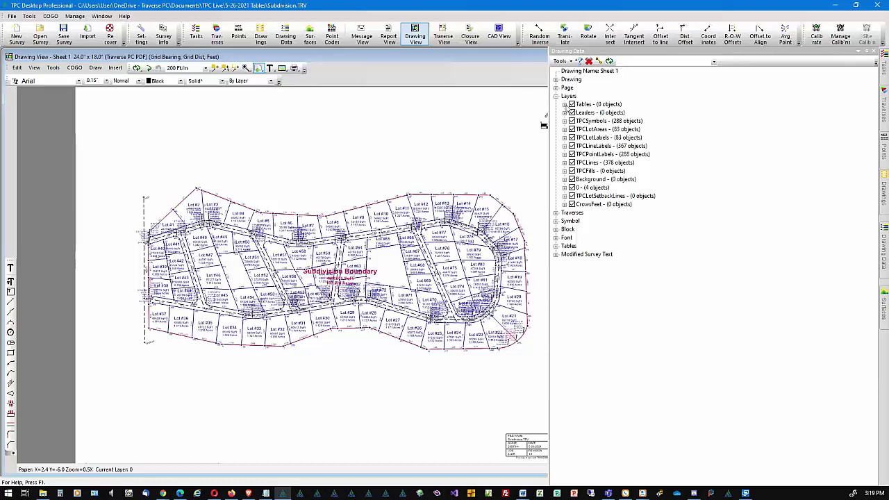
pyautogui.click(566, 105)
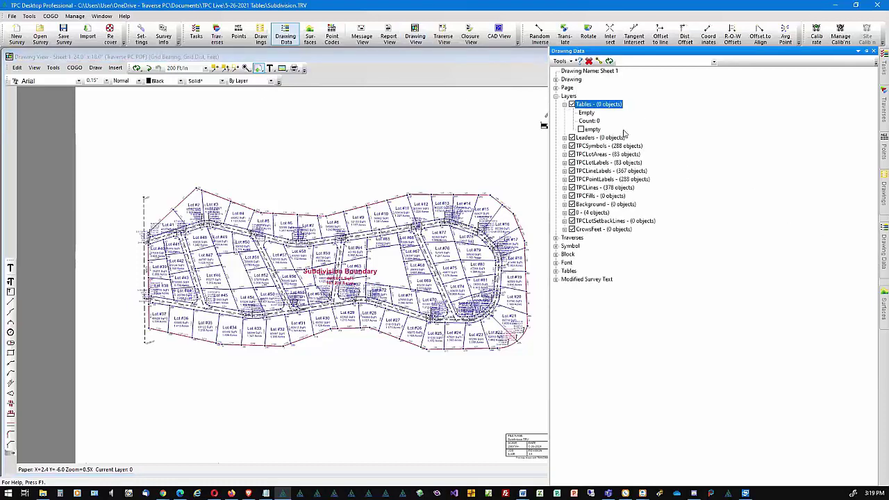
pyautogui.click(681, 136)
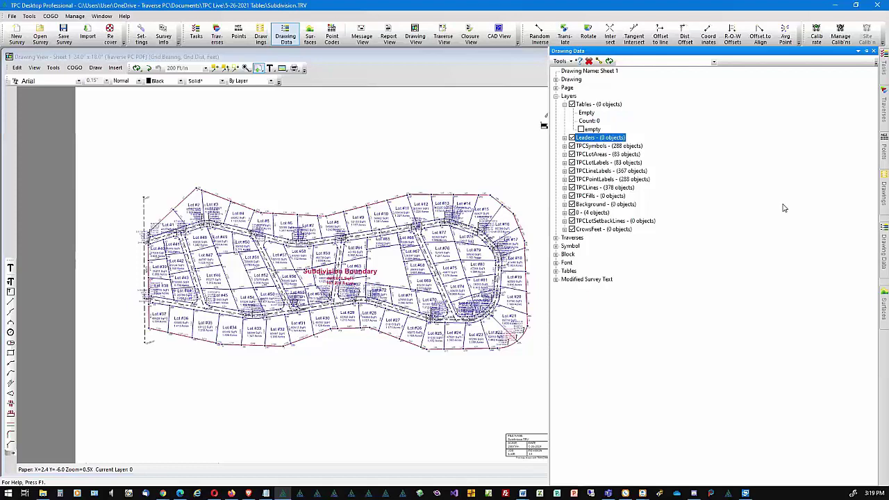
pyautogui.rightClick(581, 230)
pyautogui.click(778, 274)
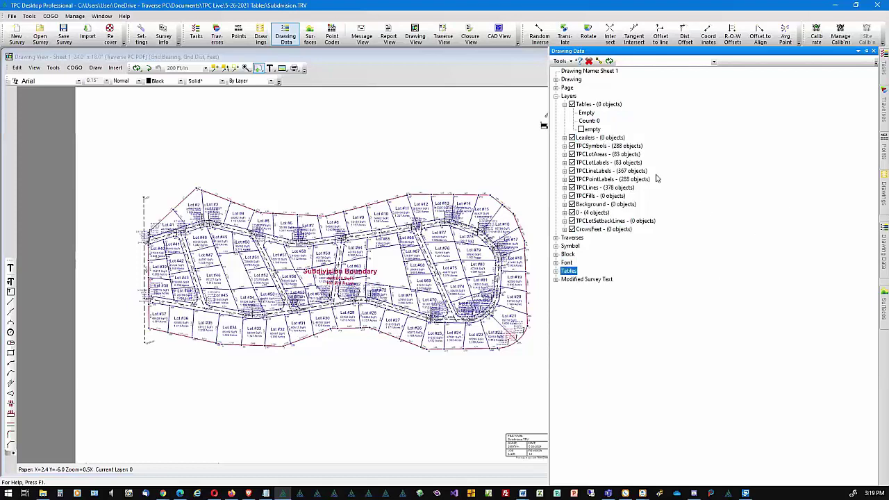
pyautogui.click(565, 214)
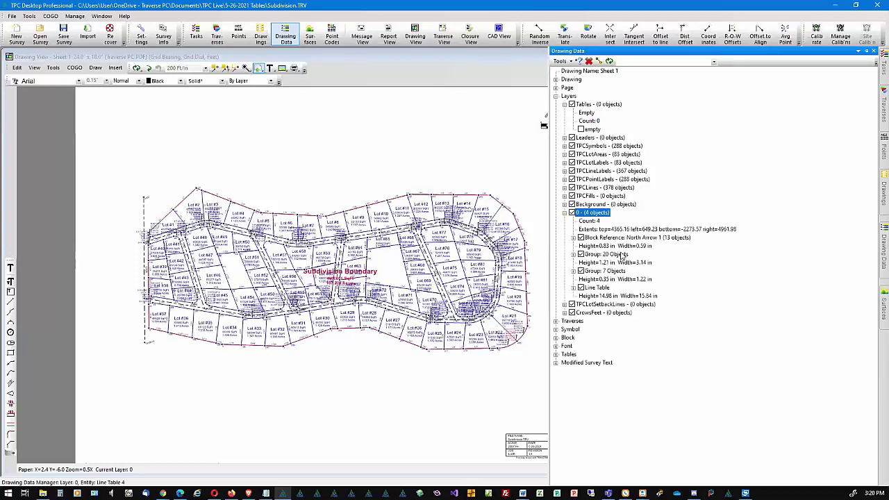
# Set the layer 0 line table's hold point to Upper Left with two columns, and refresh the drawing
pyautogui.doubleClick(596, 288)
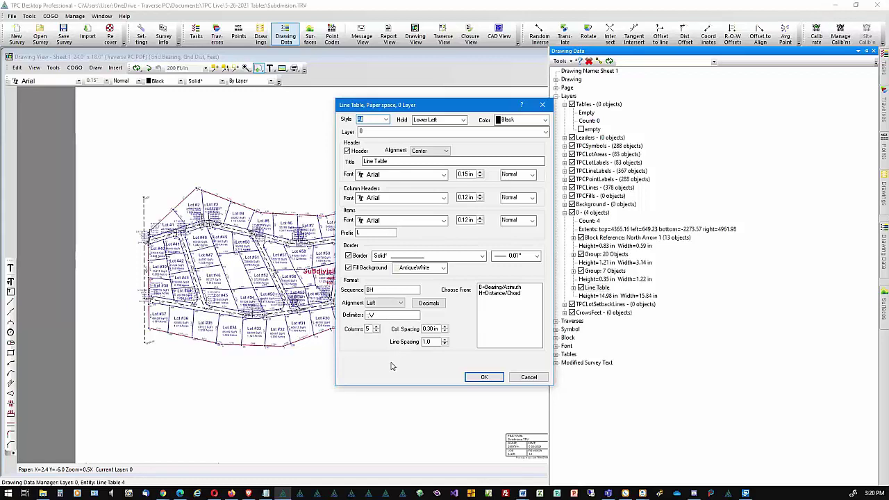
pyautogui.click(463, 120)
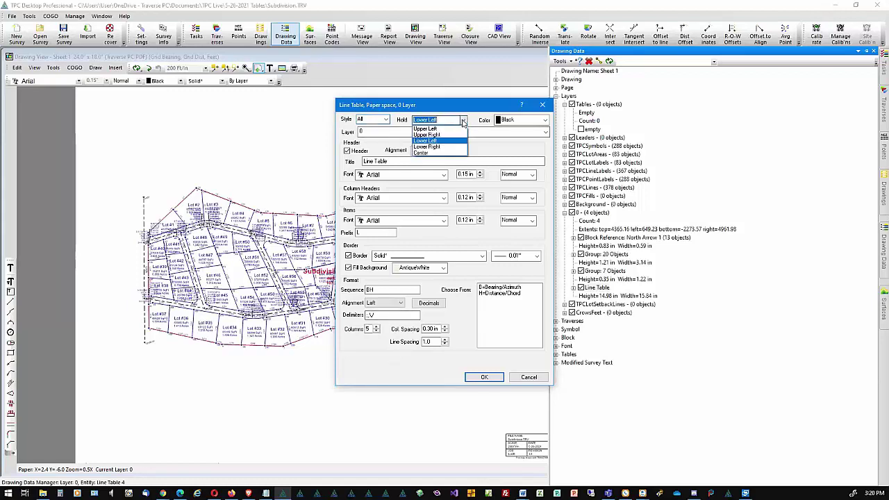
pyautogui.click(425, 128)
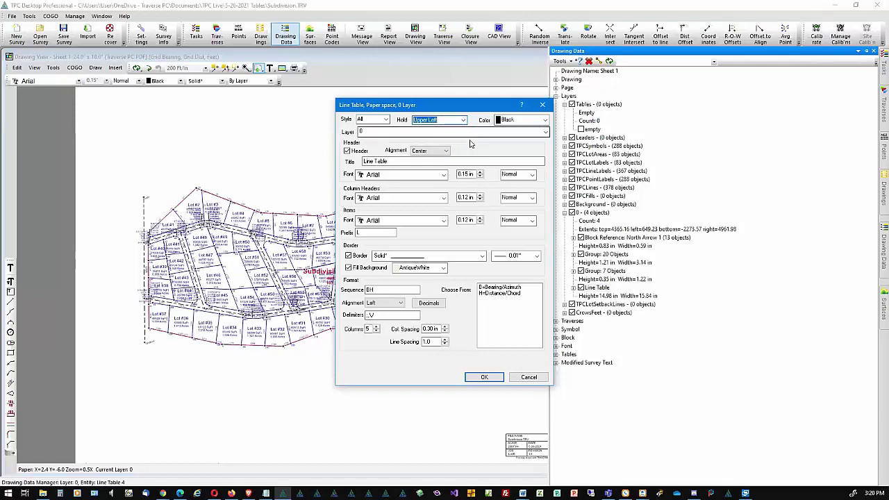
pyautogui.click(375, 332)
pyautogui.click(375, 332)
pyautogui.click(375, 332)
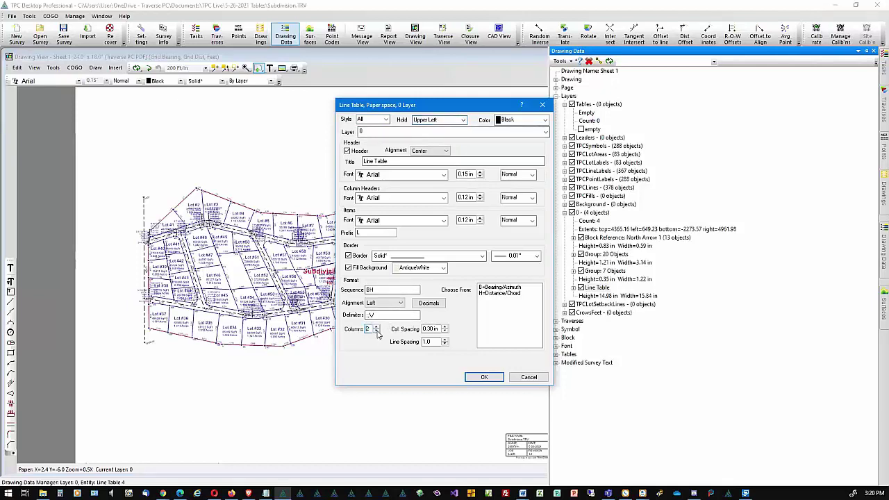
pyautogui.click(483, 378)
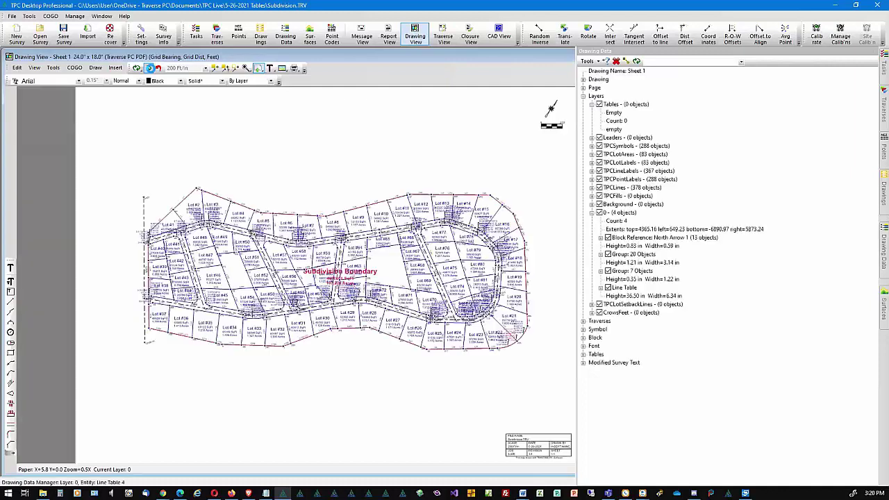
pyautogui.click(150, 67)
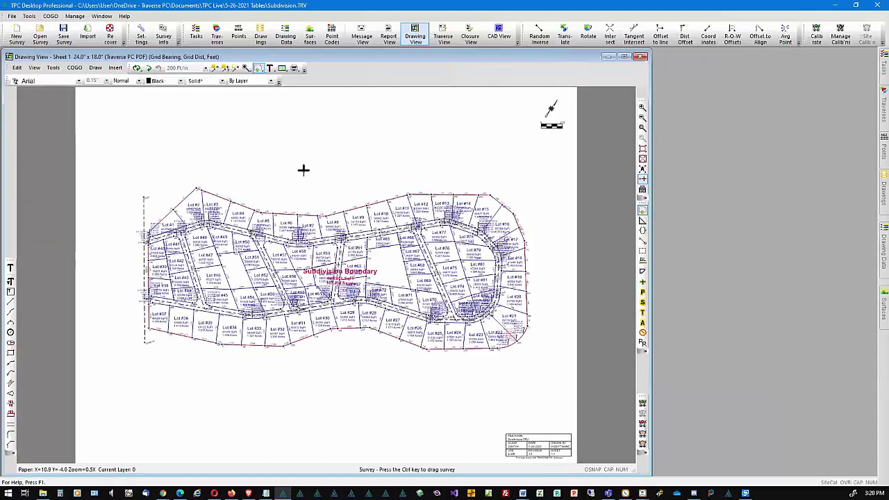
# Delete the line table from layer 0 in the drawing data
pyautogui.click(876, 261)
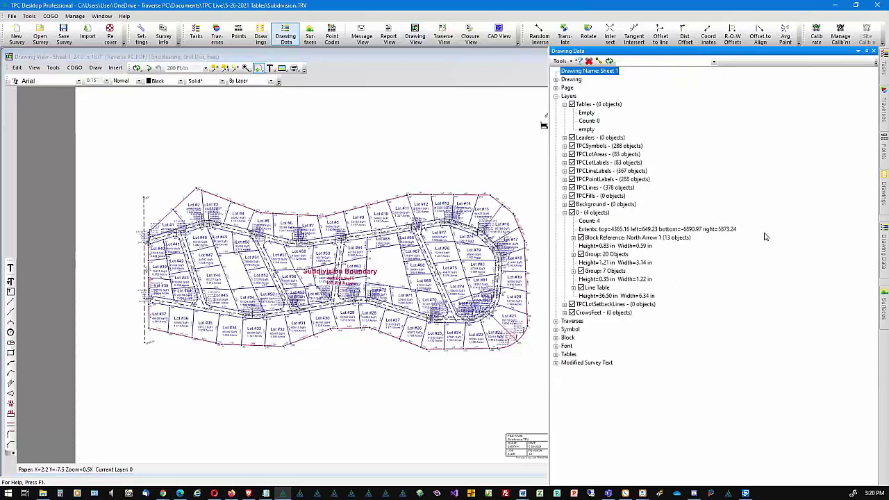
pyautogui.click(596, 287)
pyautogui.click(589, 61)
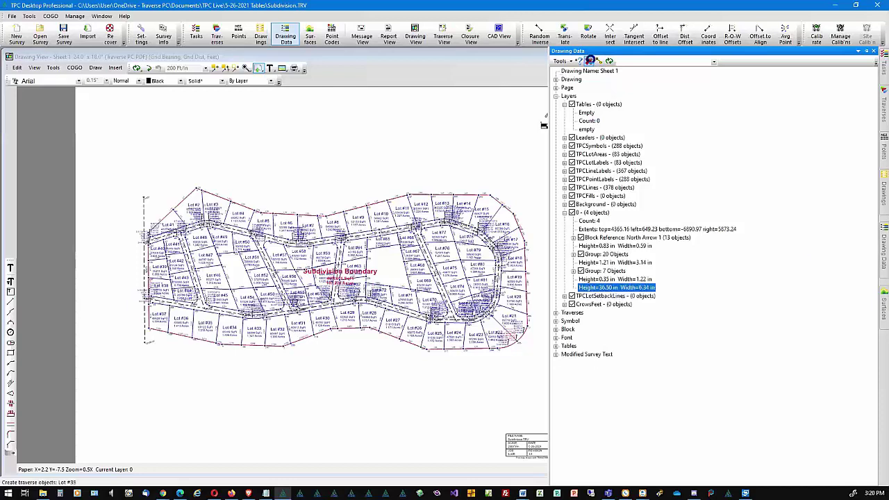
pyautogui.click(361, 145)
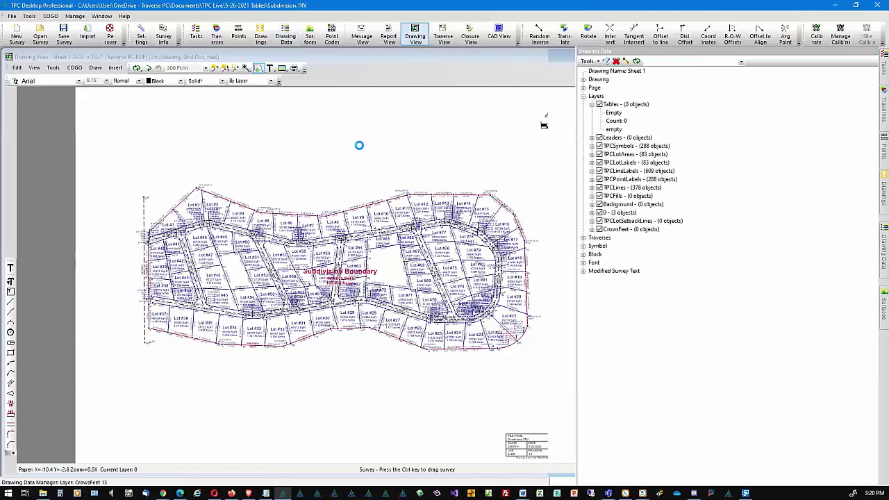
# Start a new line table with the Auto style, set its hold point to Upper Left and turn on its header
pyautogui.click(116, 67)
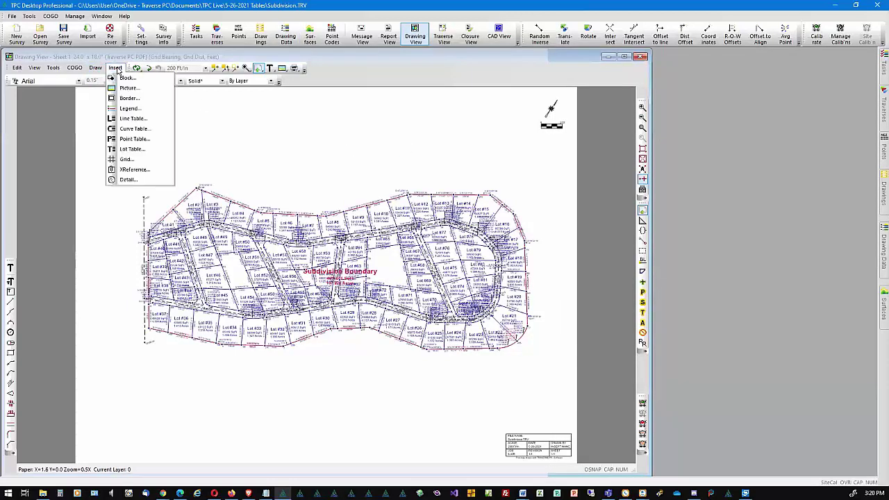
pyautogui.click(132, 118)
pyautogui.click(466, 271)
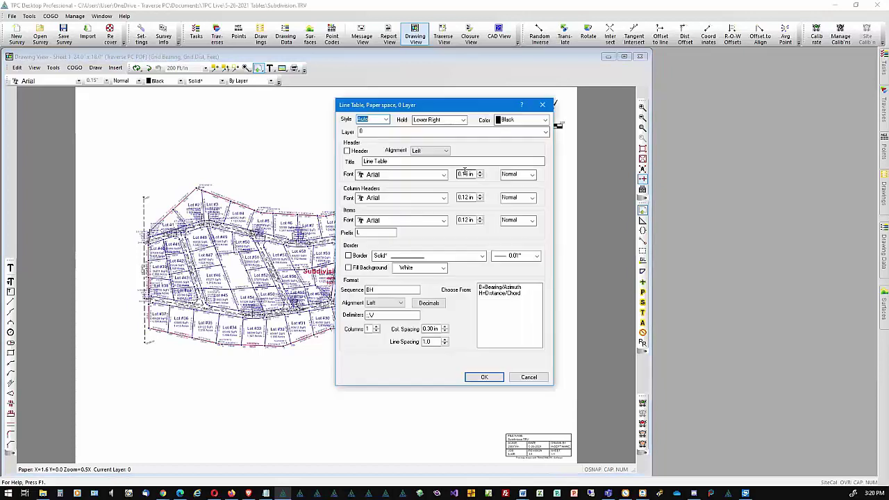
pyautogui.click(463, 120)
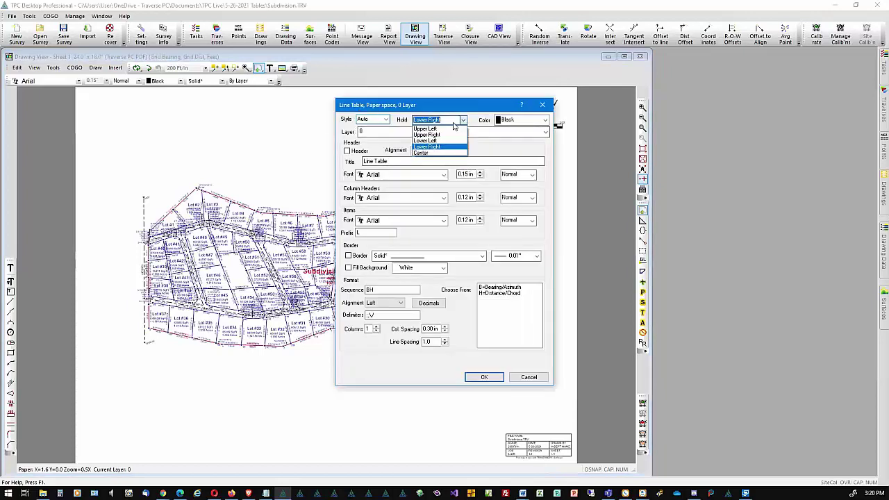
pyautogui.click(427, 129)
pyautogui.click(347, 151)
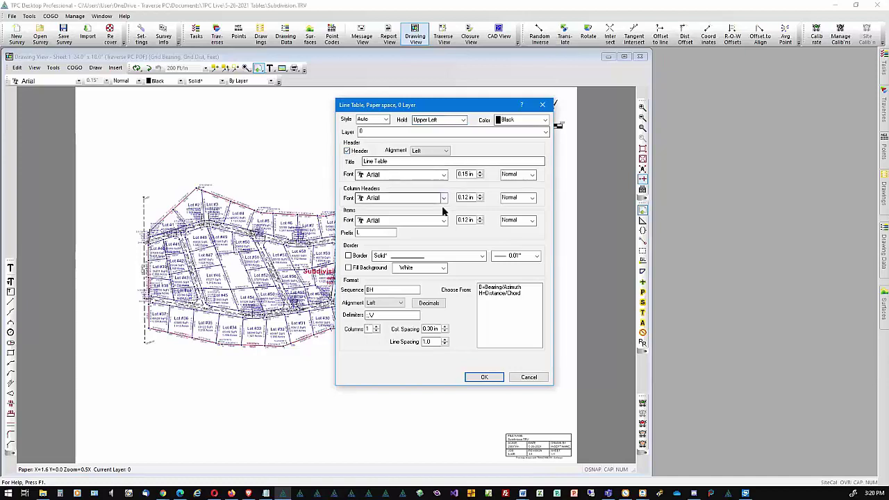
# Give the new line table a border and an AntiqueWhite background fill, and assign it to the Tables layer
pyautogui.click(348, 257)
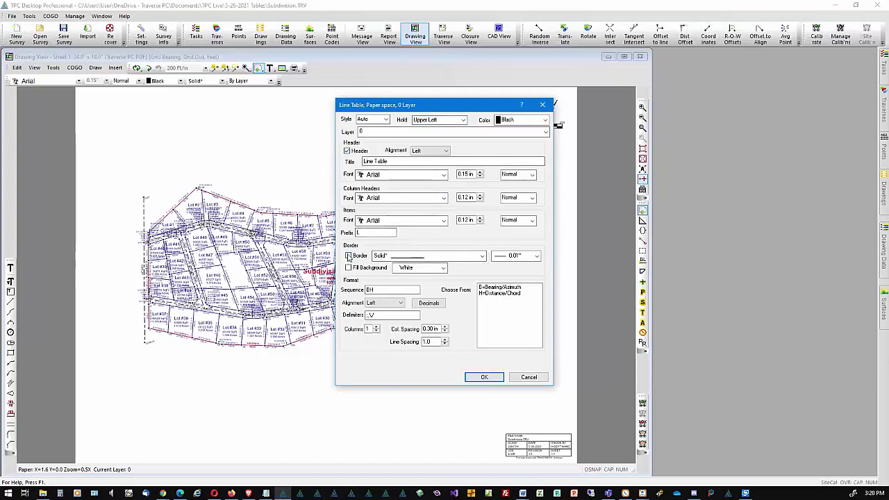
pyautogui.click(349, 268)
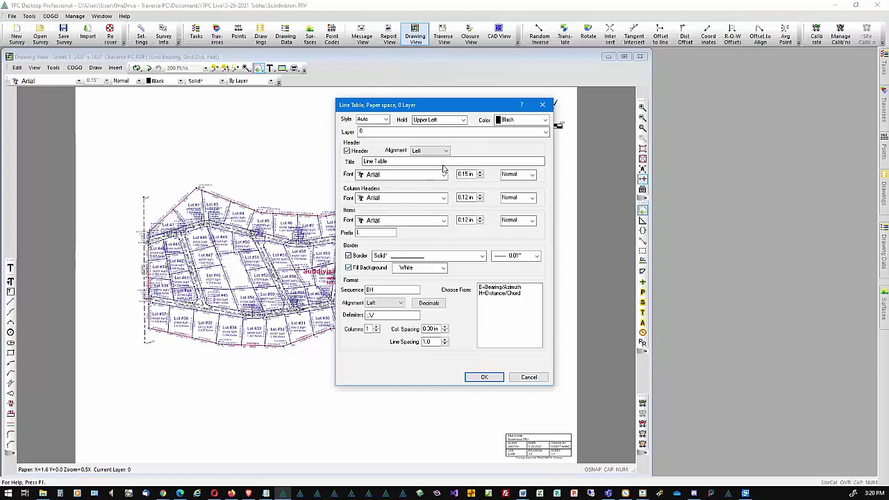
pyautogui.click(546, 132)
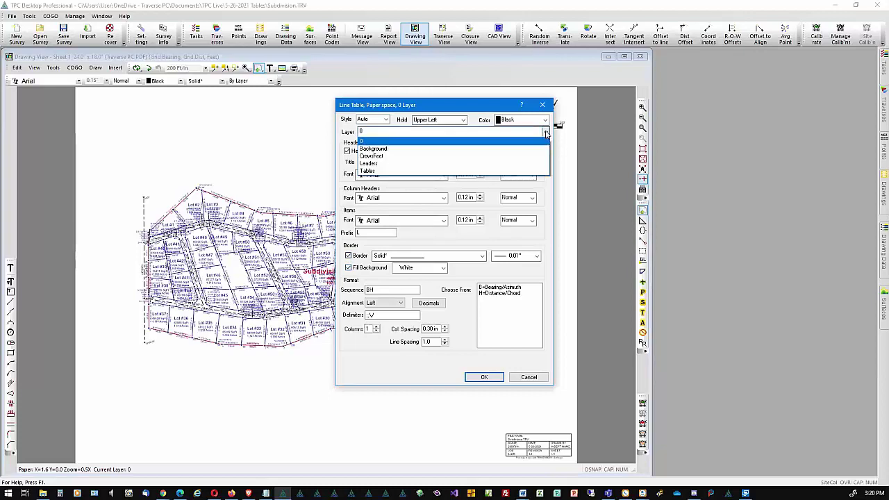
pyautogui.click(380, 172)
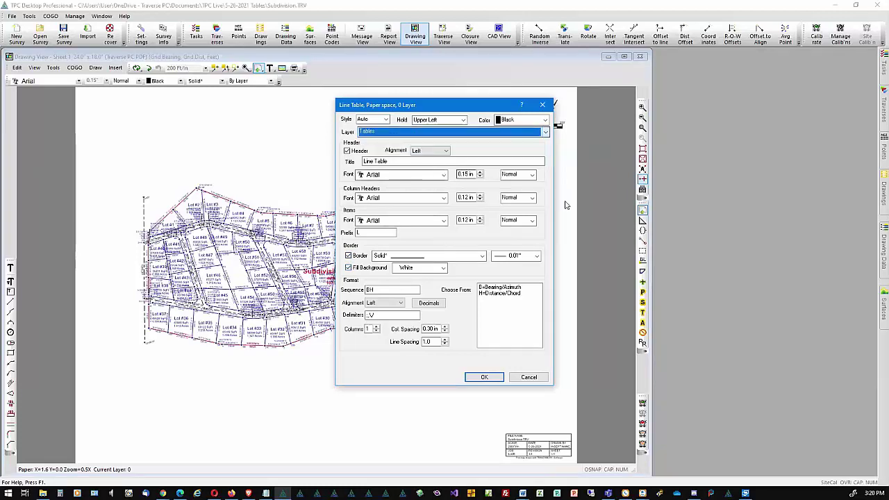
pyautogui.click(444, 269)
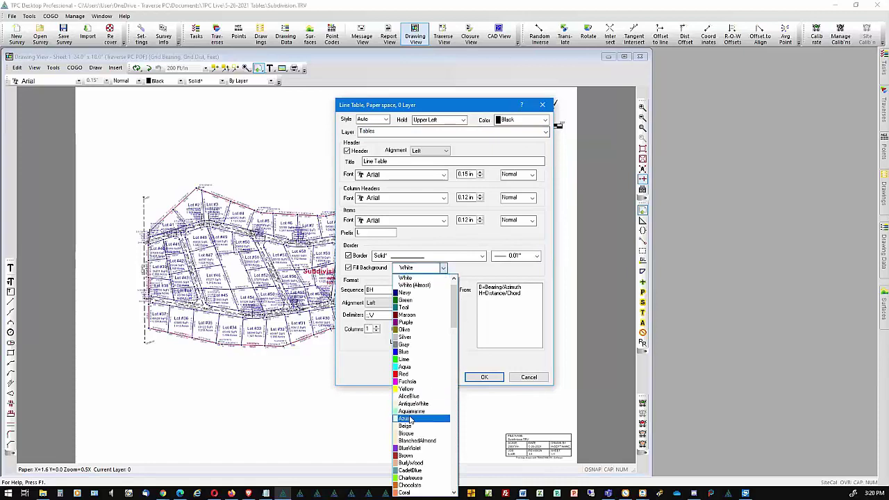
pyautogui.click(415, 397)
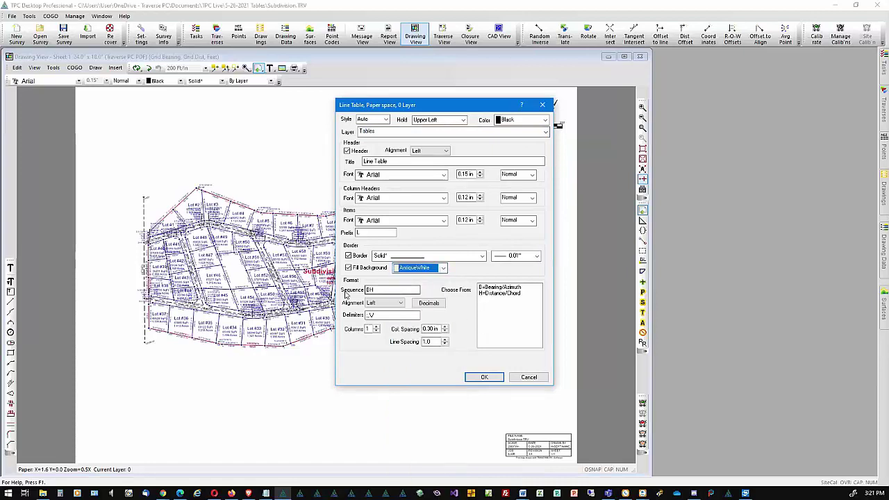
# Insert the line table with five columns and move it above the subdivision at the sheet's upper-left corner
pyautogui.click(375, 328)
pyautogui.write('5')
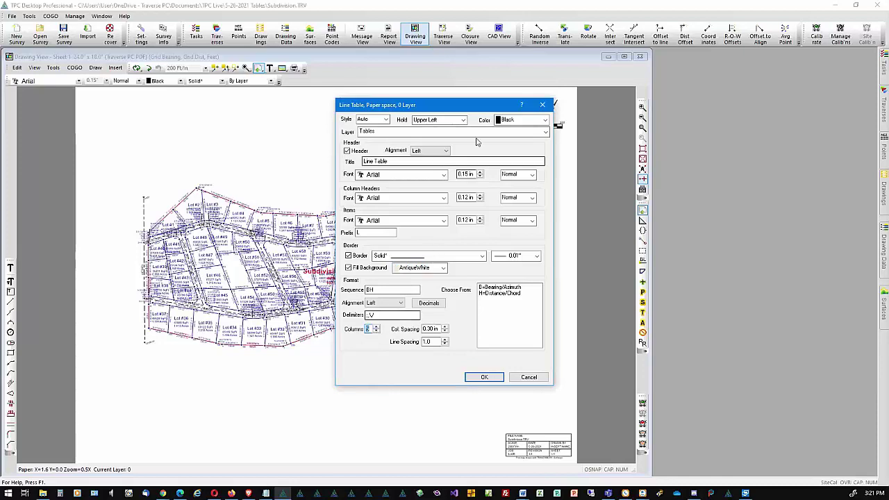
pyautogui.click(481, 377)
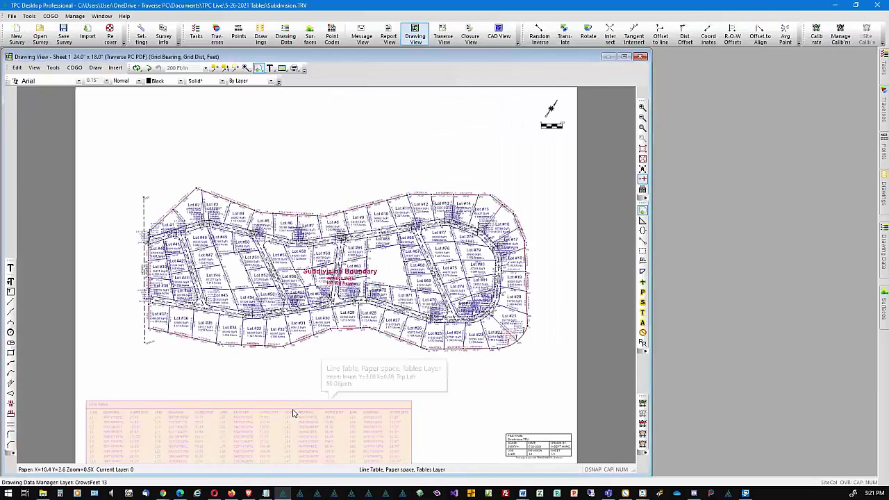
pyautogui.moveTo(302, 410); pyautogui.dragTo(301, 95)
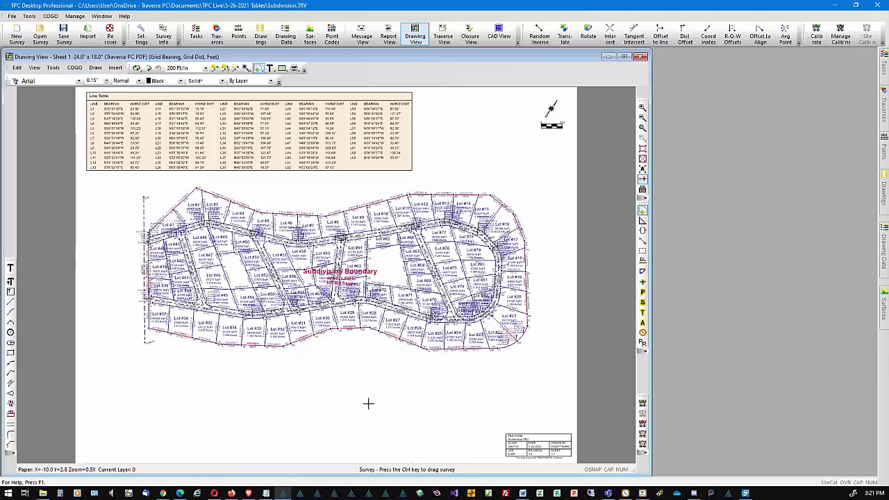
# Zoom in on the upper boundary around Lots #4 and #5 to examine the line labels
pyautogui.click(288, 124)
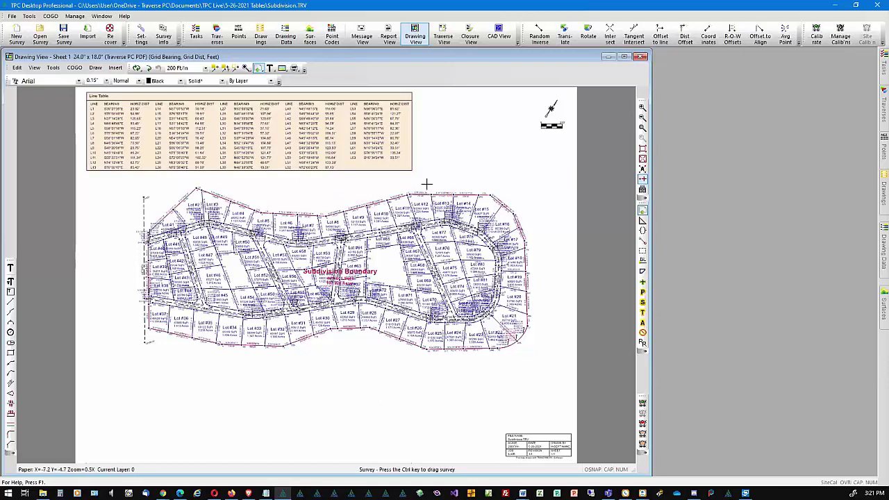
pyautogui.click(344, 182)
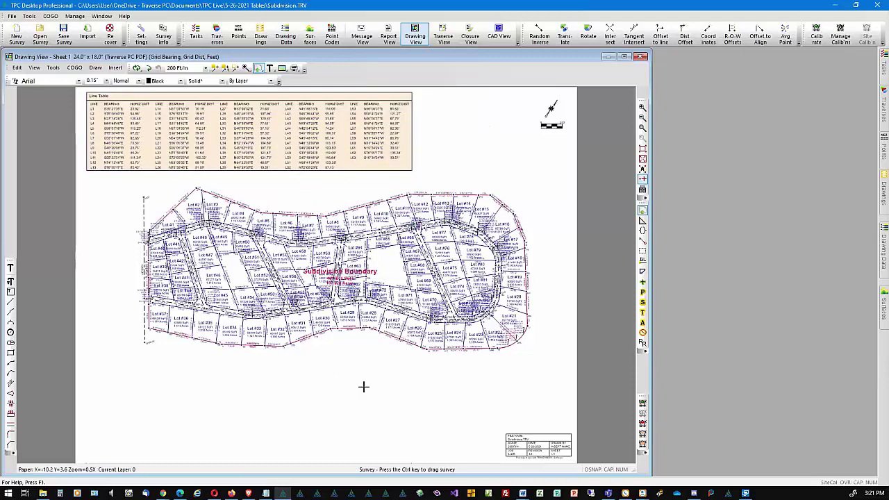
pyautogui.click(643, 127)
pyautogui.click(226, 192)
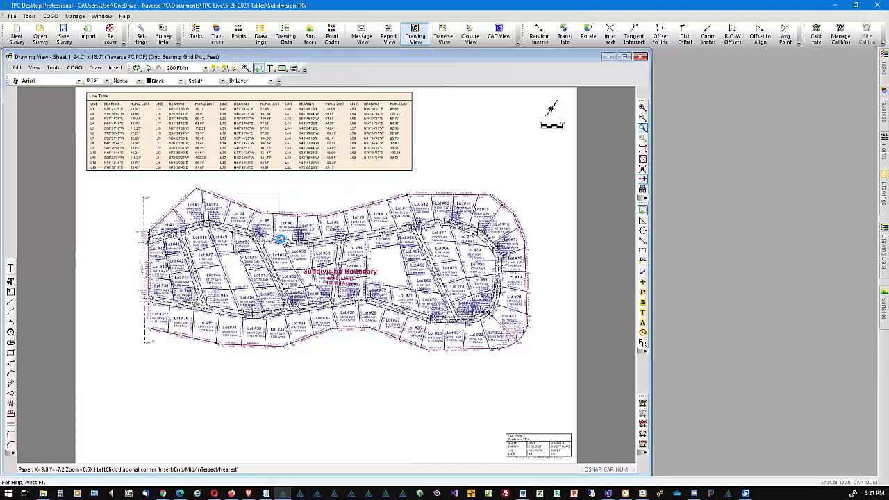
pyautogui.click(279, 236)
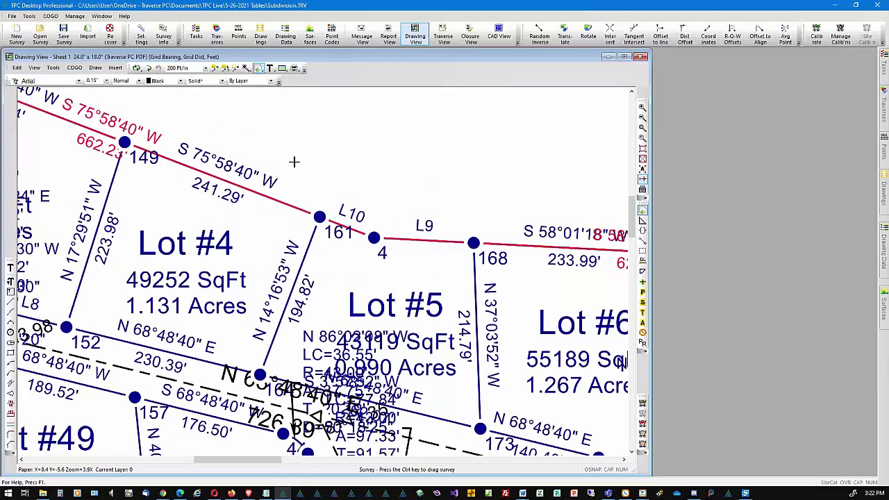
# Follow the subdivision's upper boundary from Lot #4 to Lot #1 to examine the line labels beside the courses
pyautogui.moveTo(294, 161); pyautogui.dragTo(590, 236, button='middle')
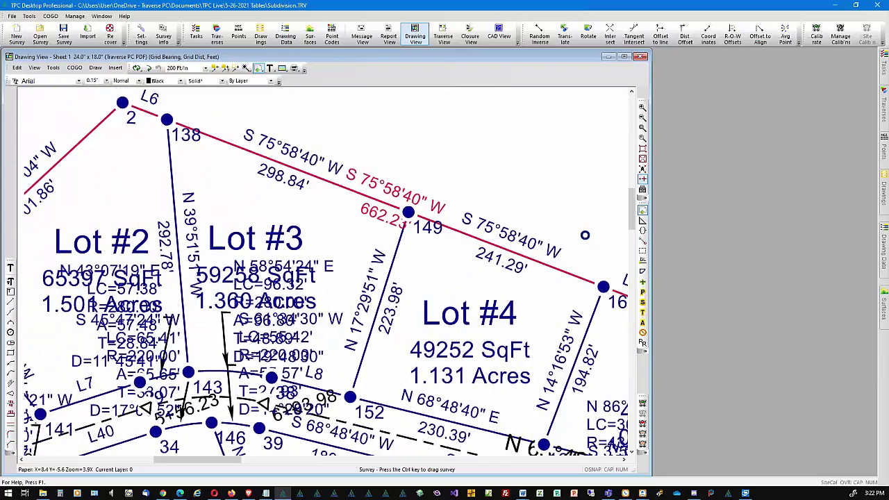
pyautogui.moveTo(543, 160); pyautogui.dragTo(554, 159, button='middle')
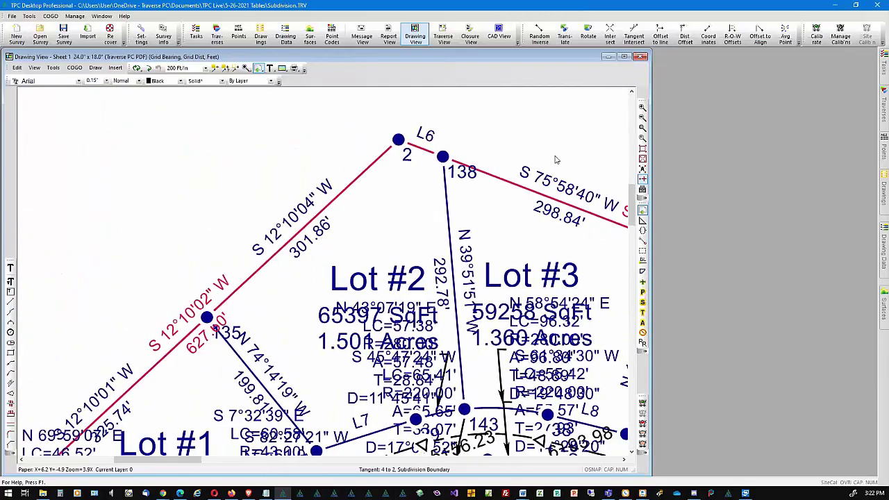
pyautogui.moveTo(159, 229); pyautogui.dragTo(312, 133, button='middle')
pyautogui.moveTo(231, 197); pyautogui.dragTo(260, 145, button='middle')
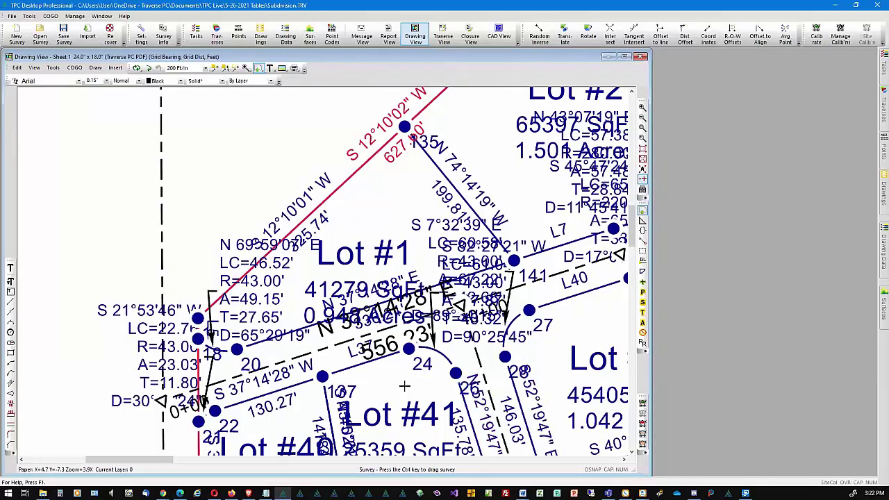
pyautogui.scroll(-3, 404, 386)
pyautogui.scroll(-3, 405, 385)
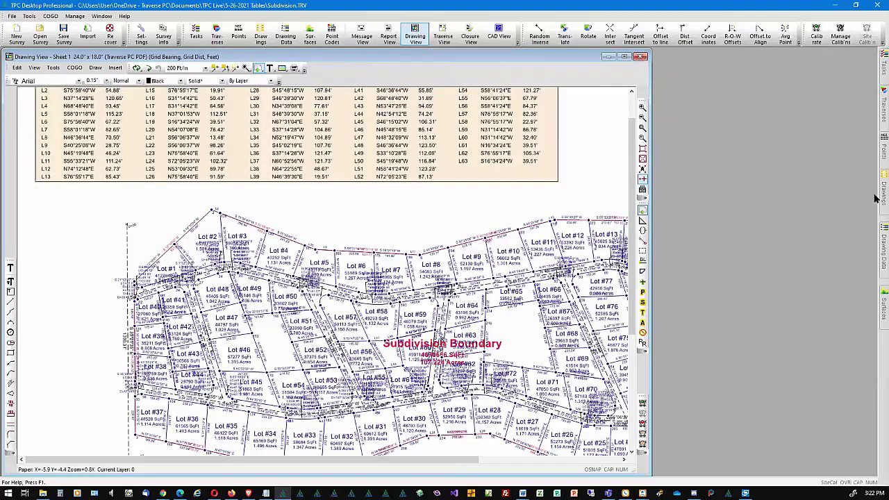
# Open Drawing2 to examine its individual lot line tables and its lot table
pyautogui.moveTo(875, 204)
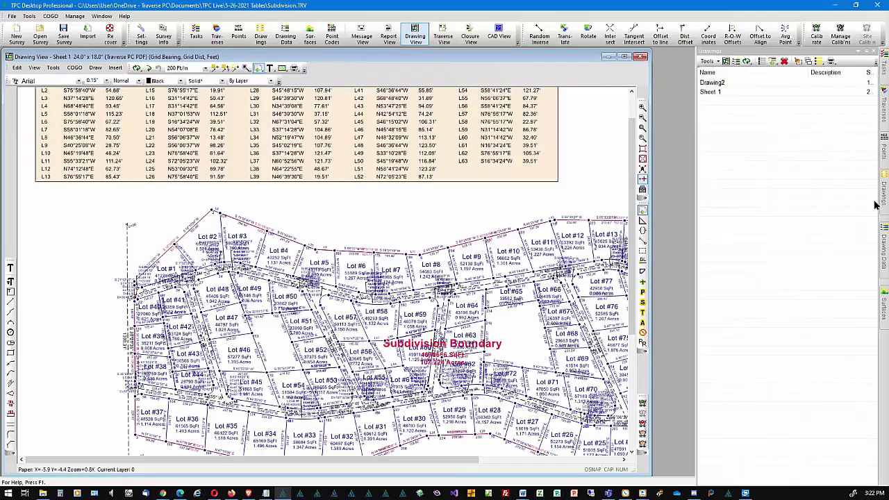
pyautogui.click(728, 91)
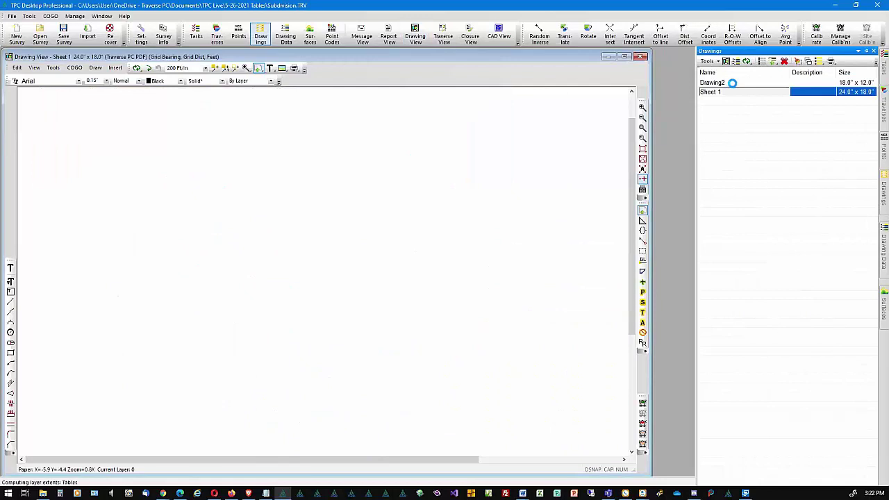
pyautogui.click(733, 85)
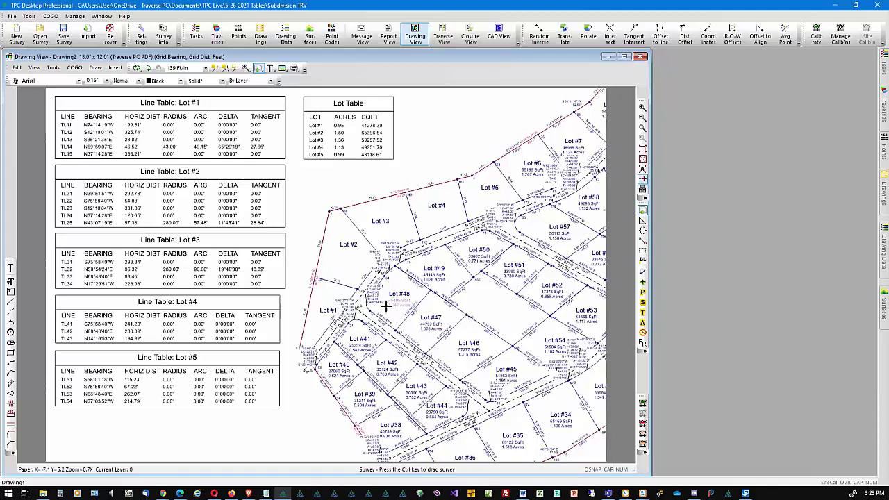
pyautogui.moveTo(388, 304)
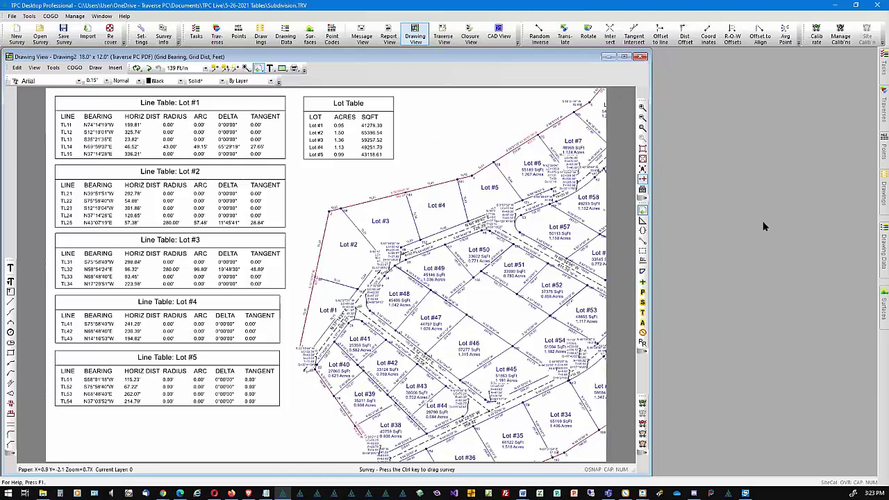
# Return to the Sheet 1 drawing and view the full sheet with its line table and subdivision
pyautogui.moveTo(876, 200)
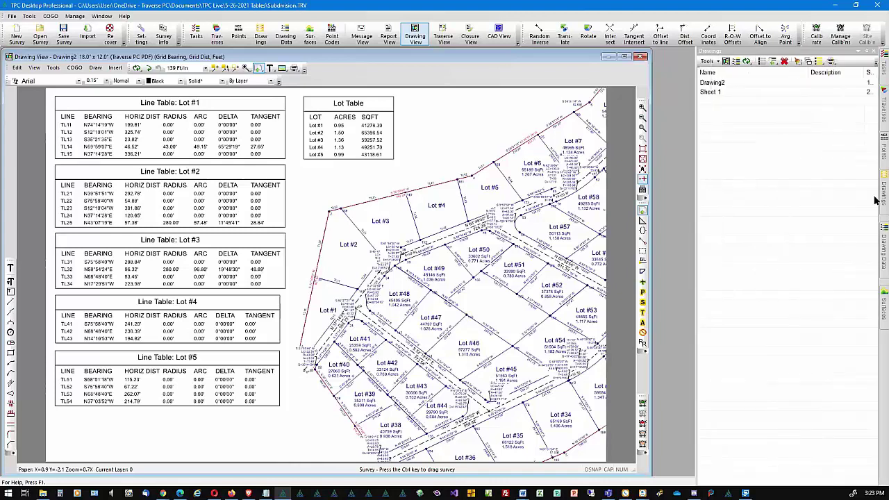
pyautogui.doubleClick(734, 91)
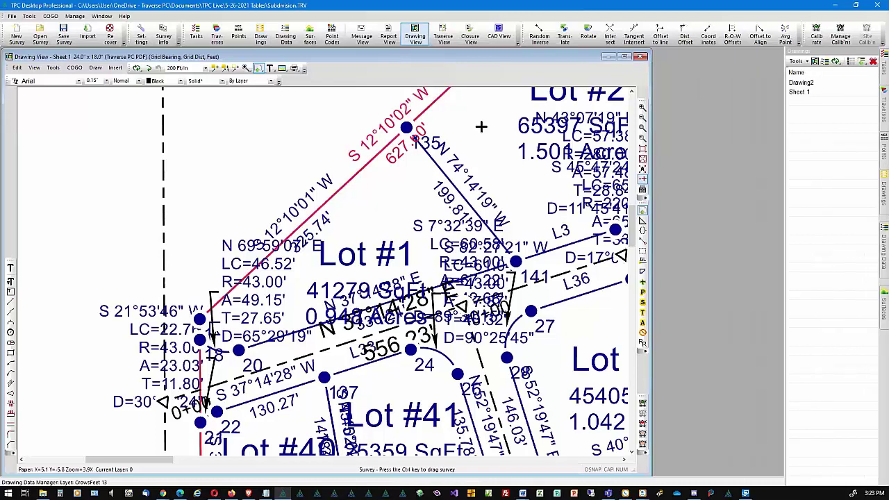
pyautogui.scroll(-5, 507, 208)
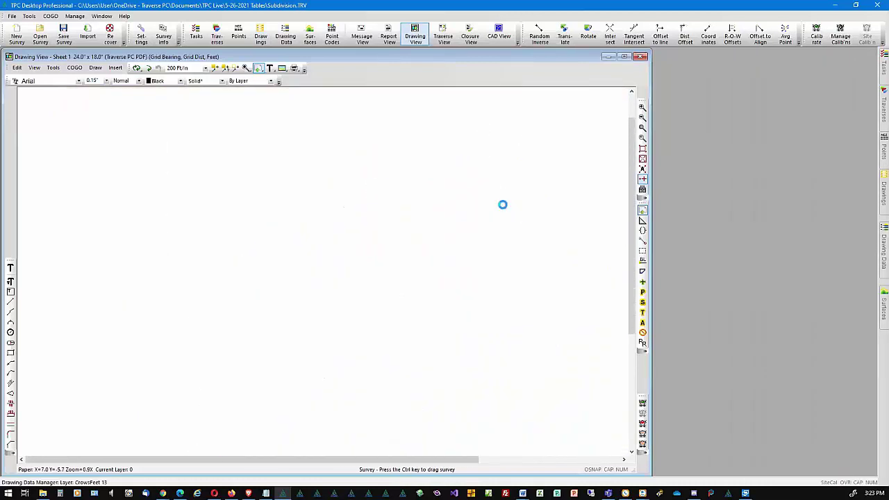
pyautogui.scroll(-2, 500, 188)
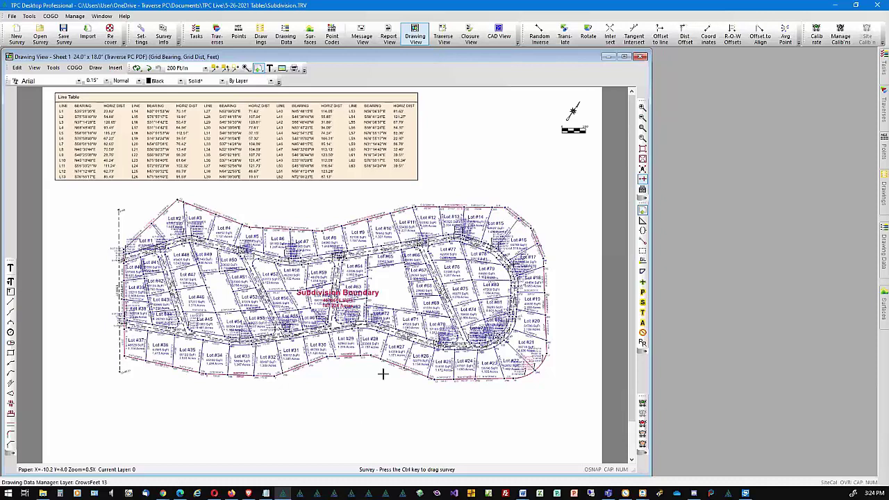
# Start a new curve table with the All style and turn on its header
pyautogui.click(115, 67)
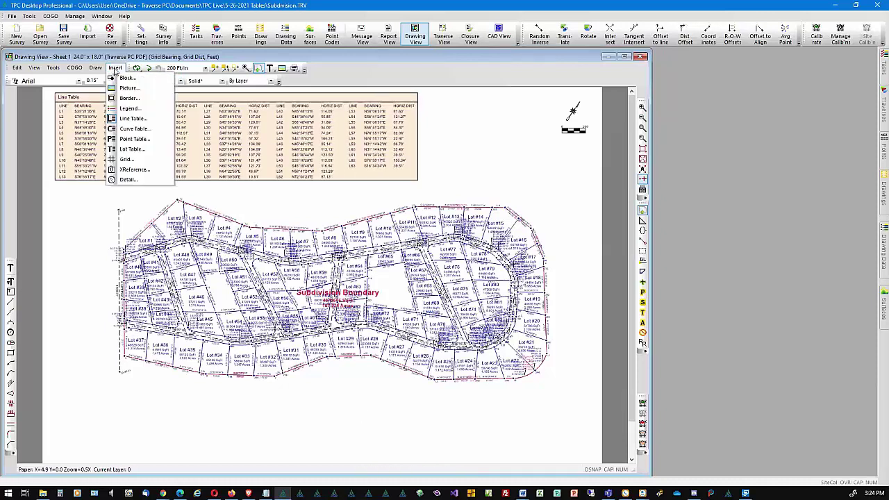
pyautogui.click(137, 128)
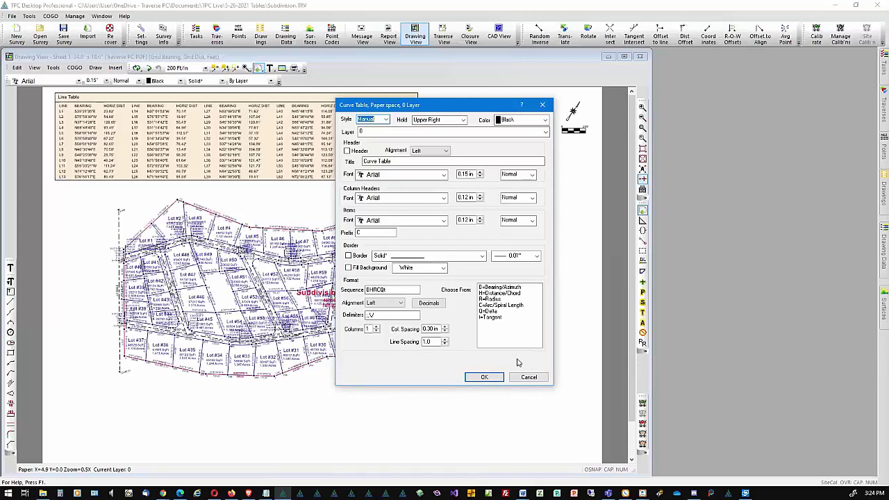
pyautogui.click(387, 120)
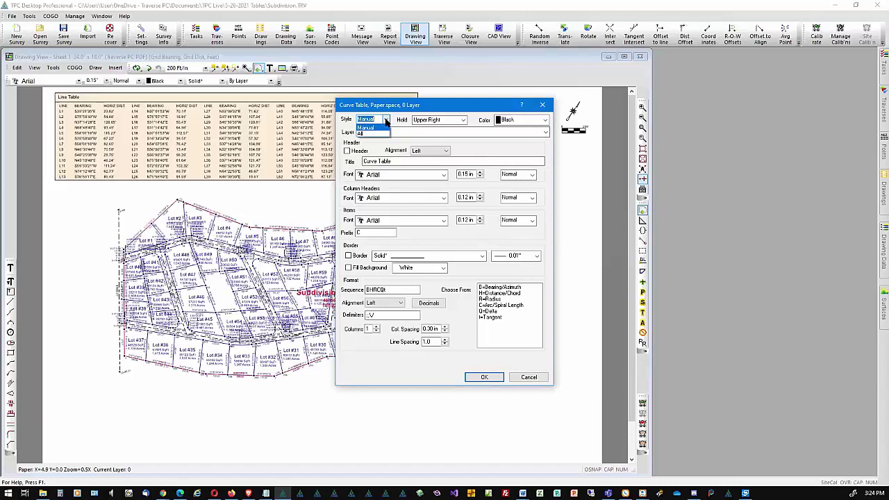
pyautogui.click(366, 134)
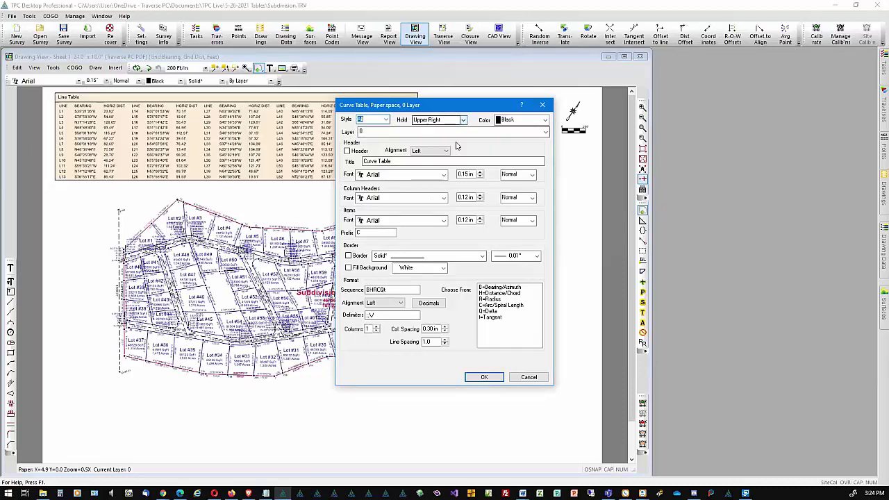
pyautogui.click(347, 152)
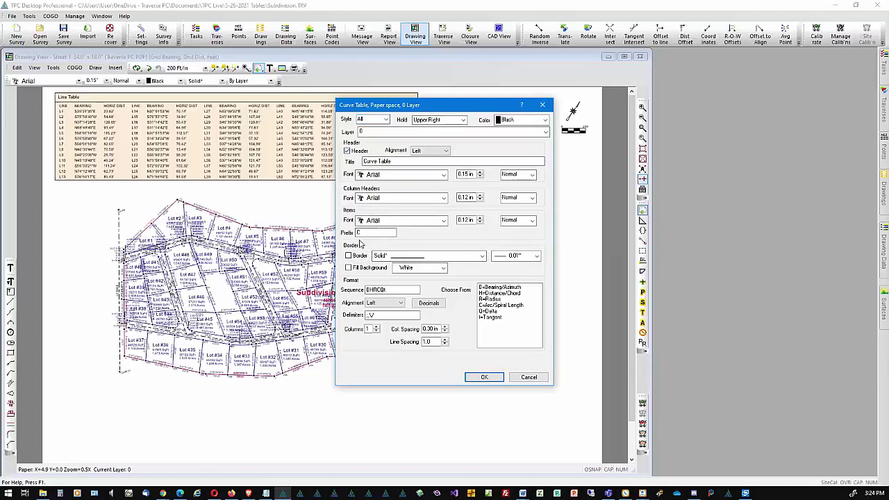
# Give the curve table a border and an AntiqueWhite background fill, and assign it to the Leaders layer
pyautogui.click(348, 255)
pyautogui.click(349, 269)
pyautogui.click(382, 132)
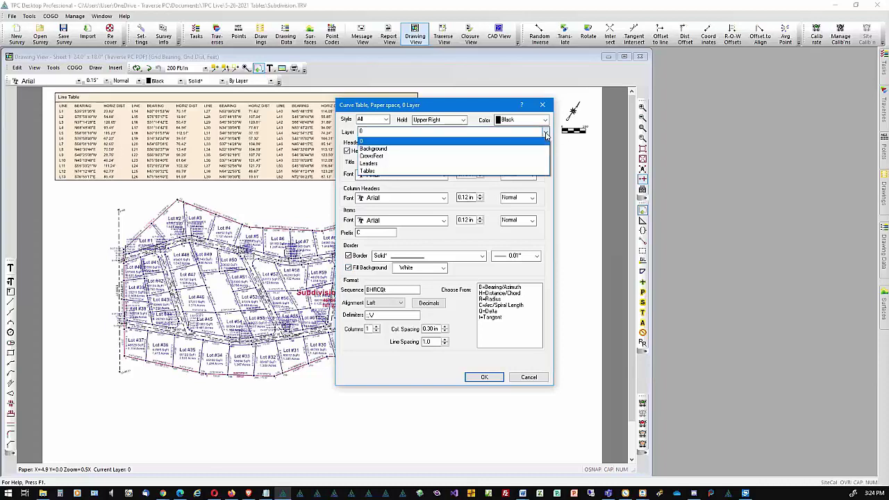
pyautogui.click(368, 165)
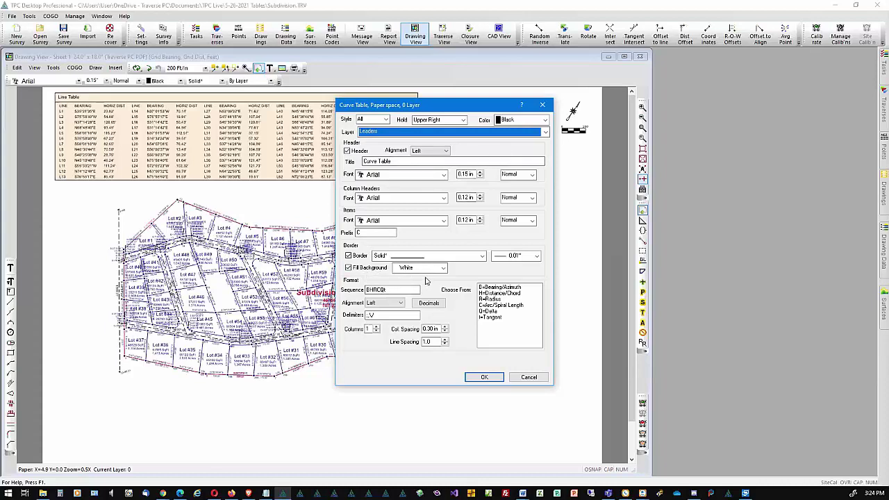
pyautogui.click(443, 268)
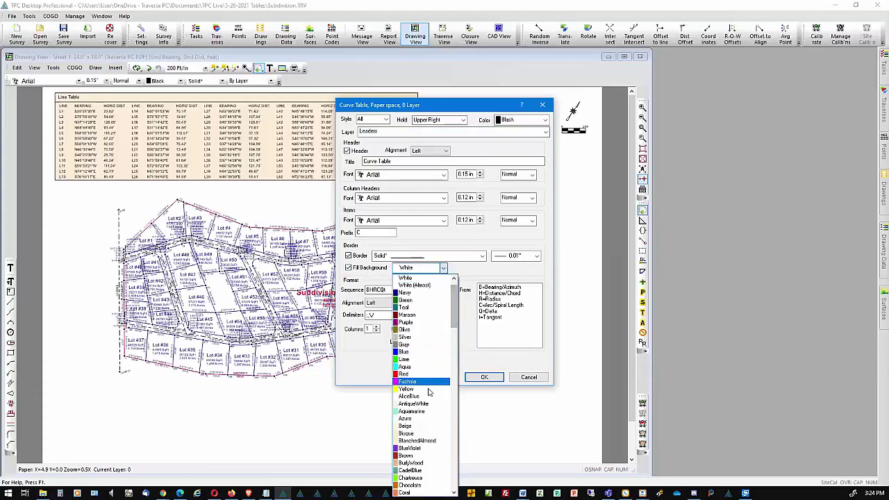
pyautogui.click(426, 404)
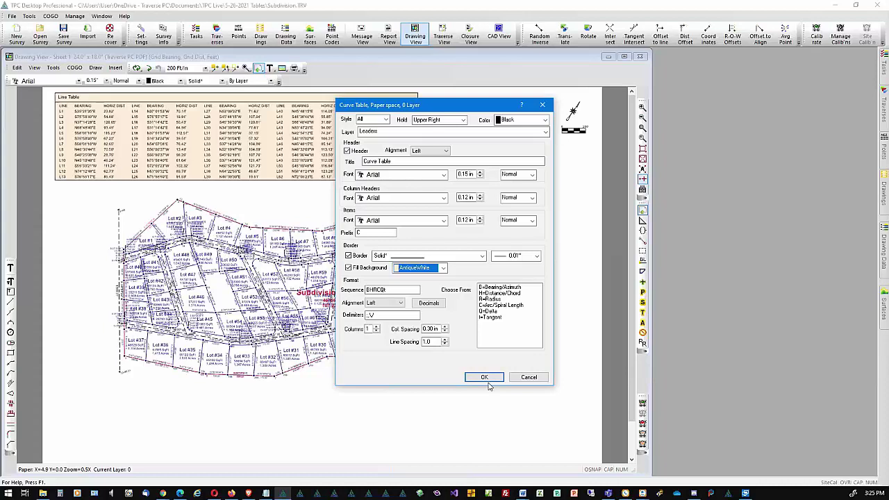
# Insert the curve table with two columns and move it to the sheet's lower-left area below the line table
pyautogui.click(375, 327)
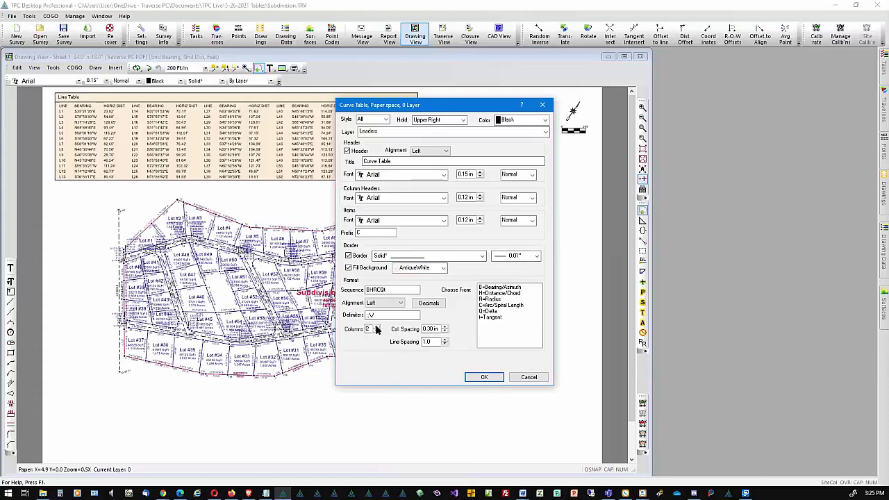
pyautogui.click(484, 377)
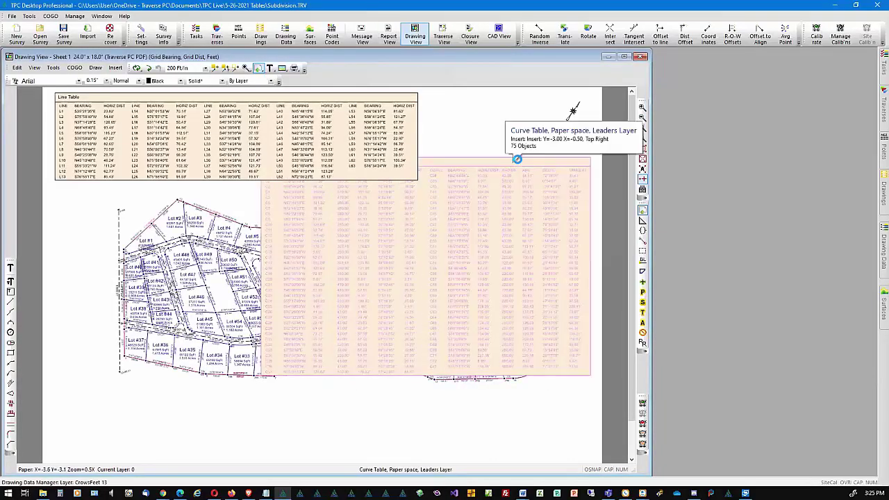
pyautogui.moveTo(514, 175)
pyautogui.mouseDown()
pyautogui.moveTo(519, 246)
pyautogui.moveTo(368, 230)
pyautogui.moveTo(306, 246)
pyautogui.mouseUp()
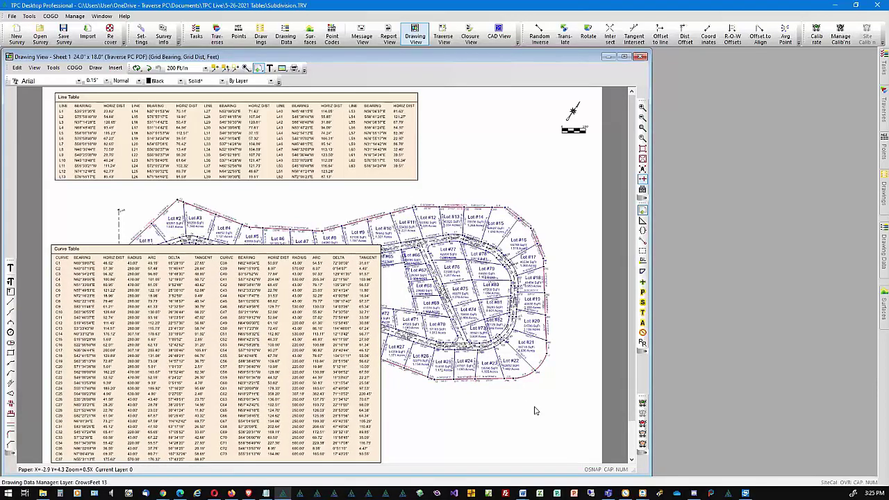
# Start a new lot table, assign it to the Tables layer and turn on its header
pyautogui.click(115, 68)
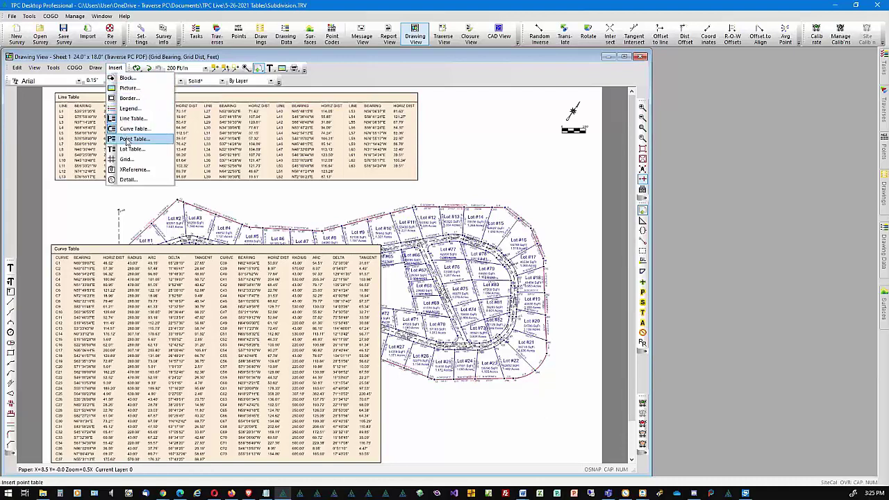
pyautogui.click(129, 149)
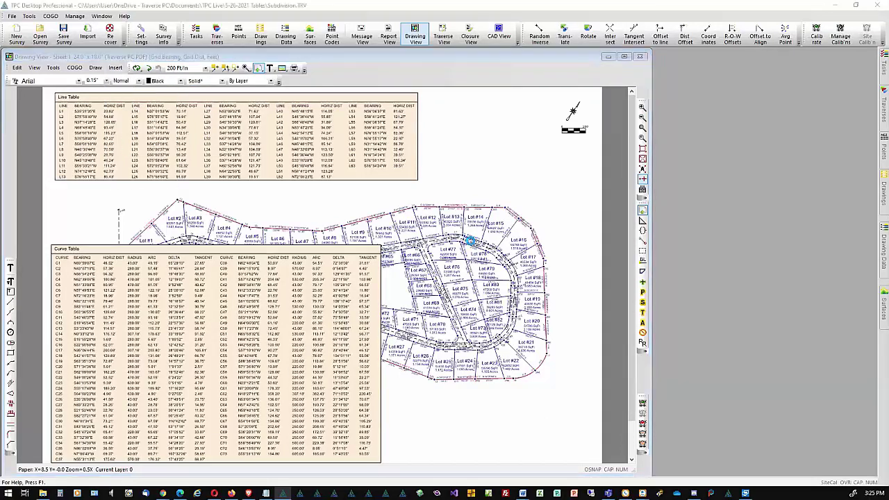
pyautogui.click(471, 243)
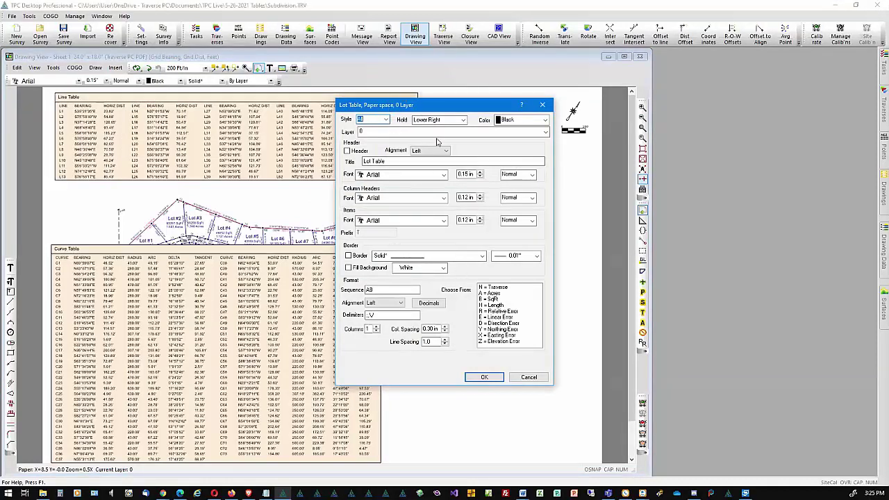
pyautogui.click(546, 132)
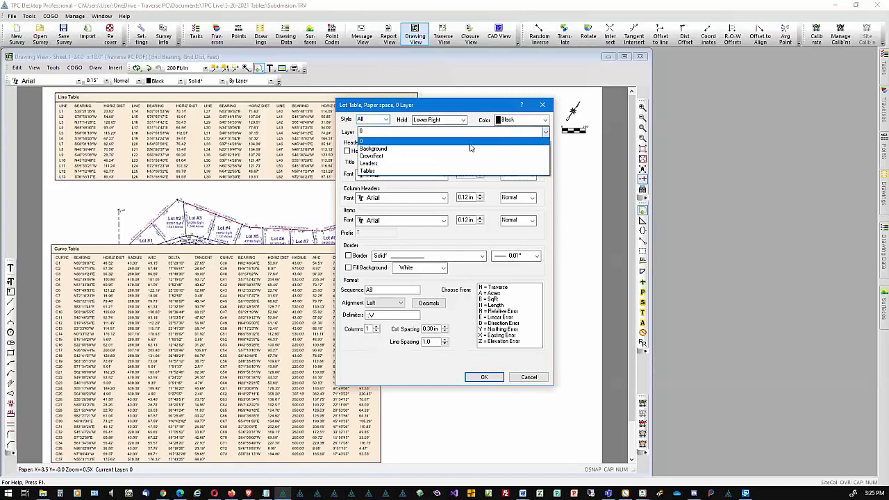
pyautogui.click(368, 170)
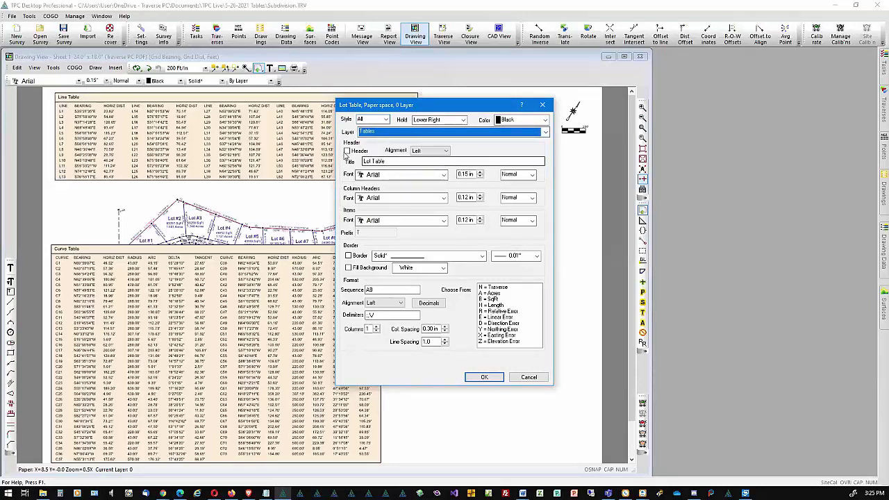
pyautogui.click(347, 151)
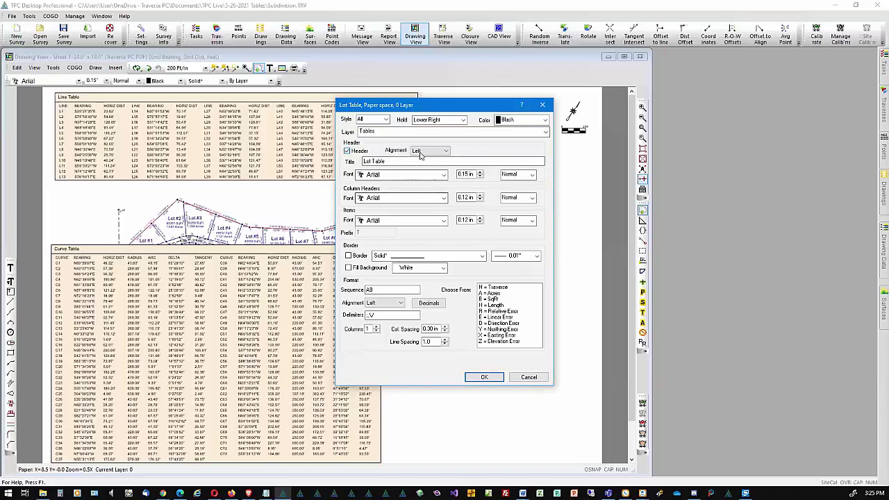
# Give the lot table a border and an AntiqueWhite background fill
pyautogui.click(349, 256)
pyautogui.click(349, 269)
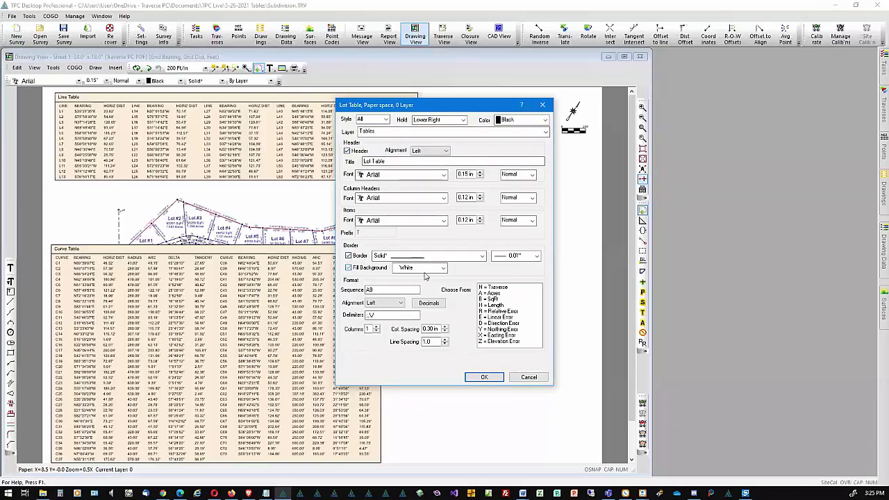
pyautogui.click(445, 270)
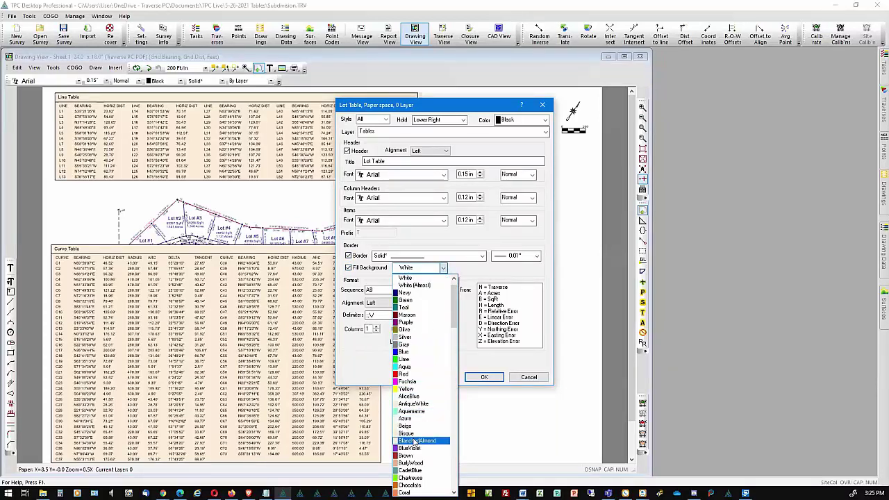
pyautogui.click(425, 405)
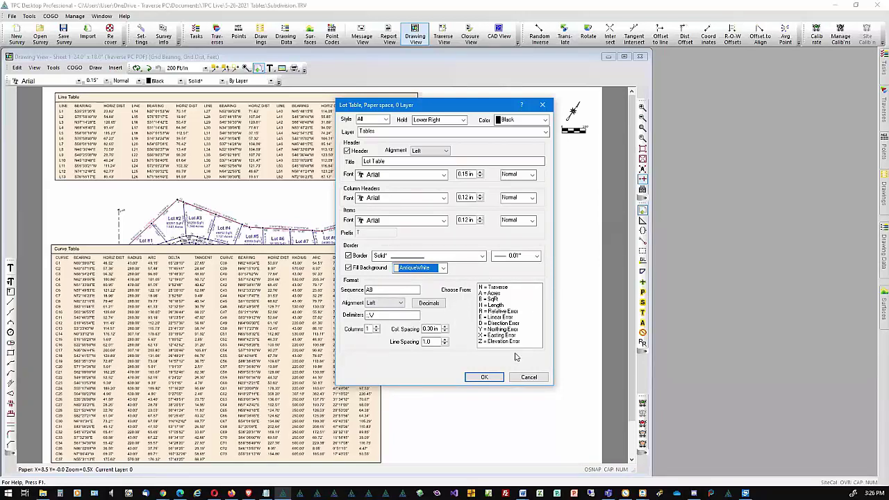
# Insert the lot table with two columns and move it to the sheet's lower-right area beside the curve table
pyautogui.click(377, 291)
pyautogui.click(367, 329)
pyautogui.click(484, 377)
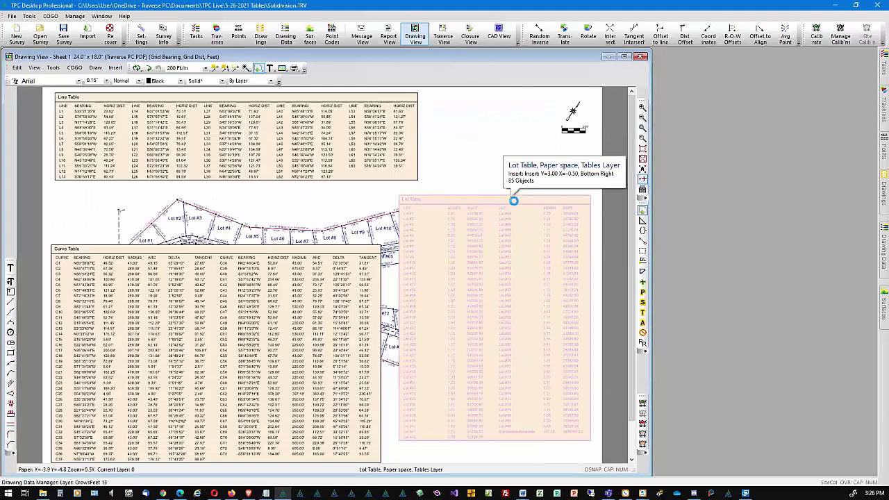
pyautogui.moveTo(513, 201); pyautogui.dragTo(521, 225)
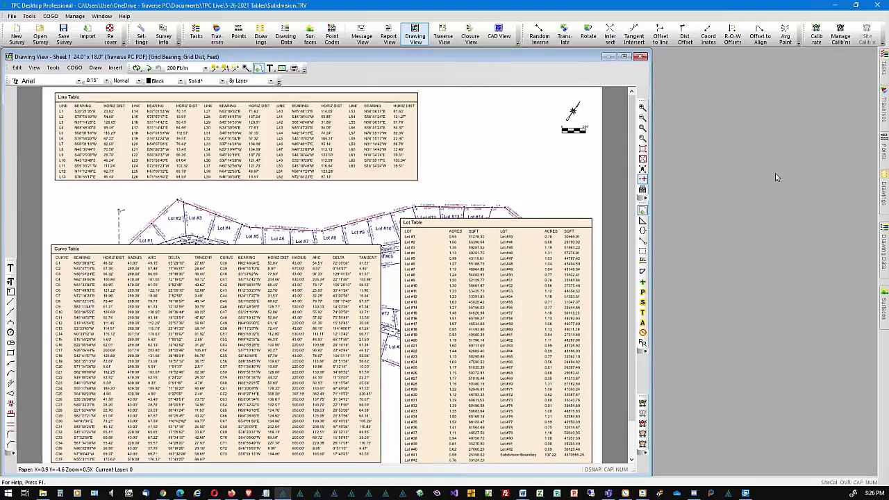
# Duplicate the Sheet 1 drawing under the name Sheet 2 and open the duplicate
pyautogui.click(878, 199)
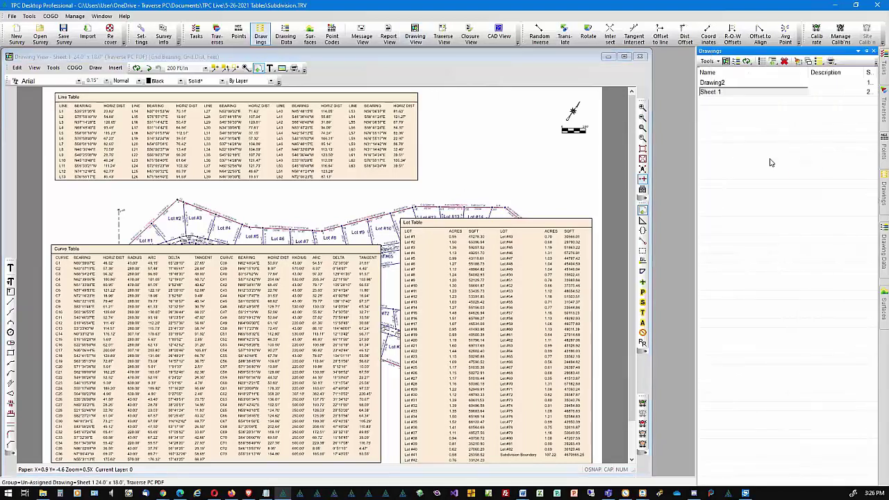
pyautogui.doubleClick(755, 143)
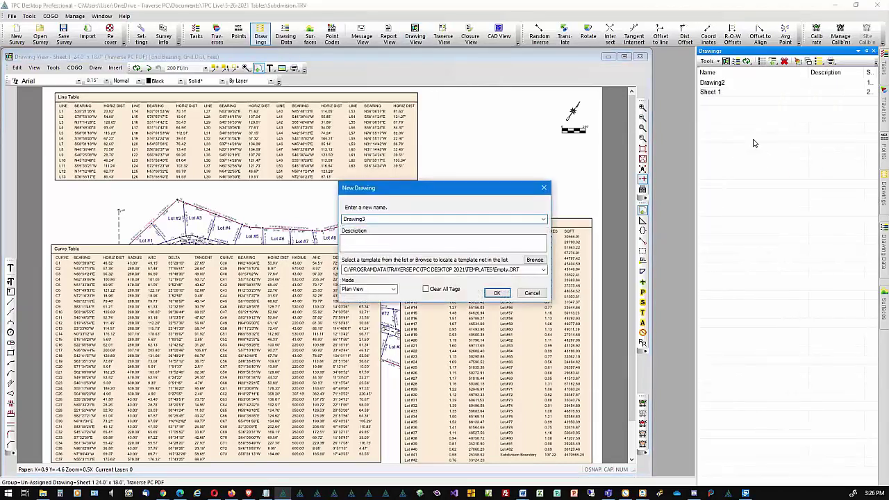
pyautogui.click(531, 294)
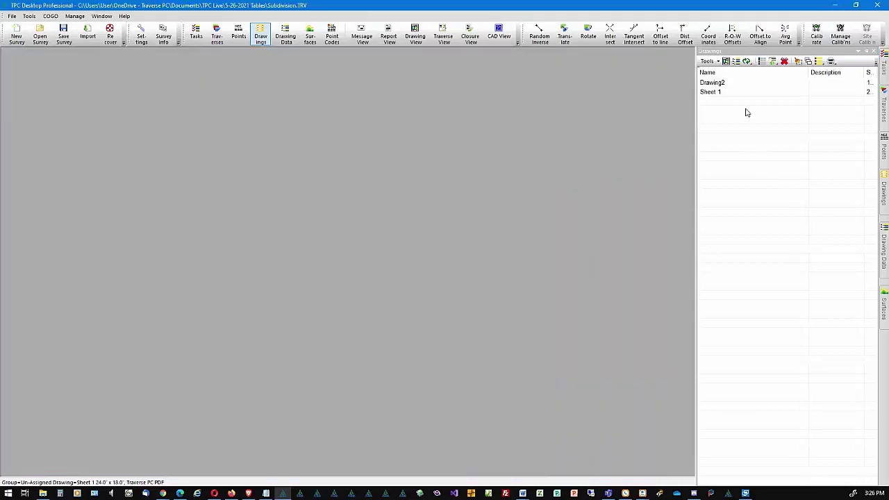
pyautogui.click(727, 93)
pyautogui.rightClick(726, 95)
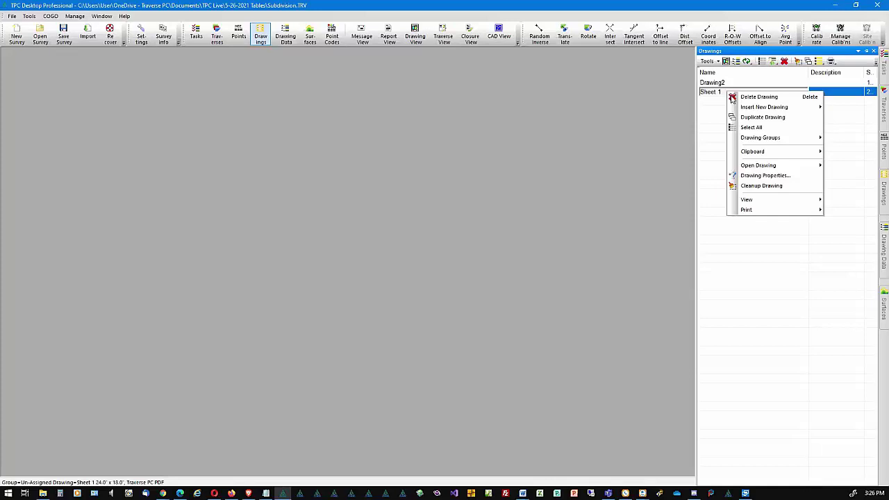
pyautogui.click(762, 117)
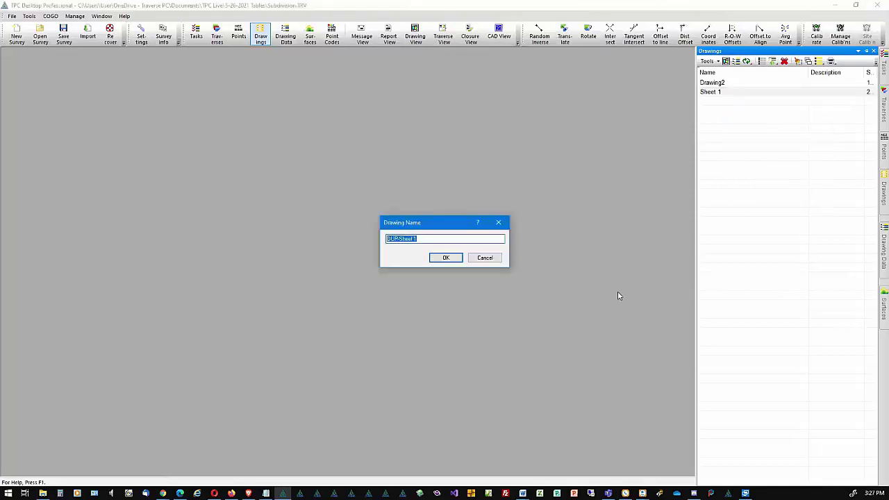
pyautogui.write('S')
pyautogui.click(446, 258)
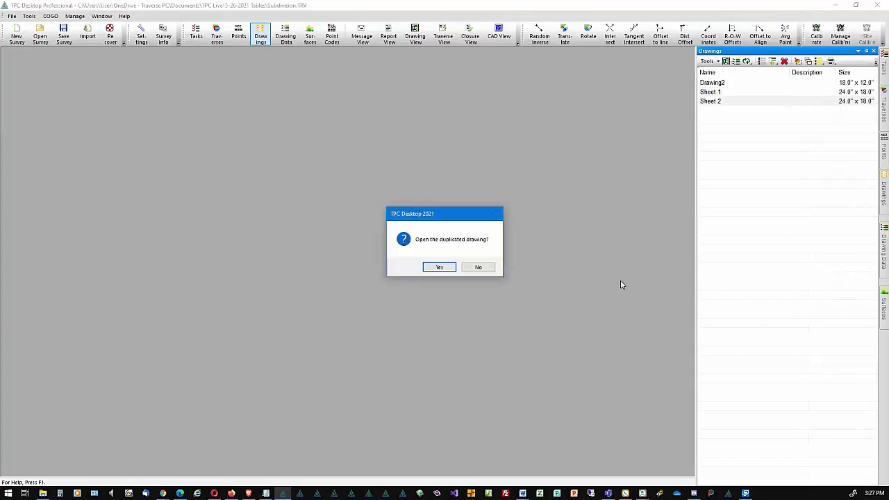
pyautogui.click(440, 267)
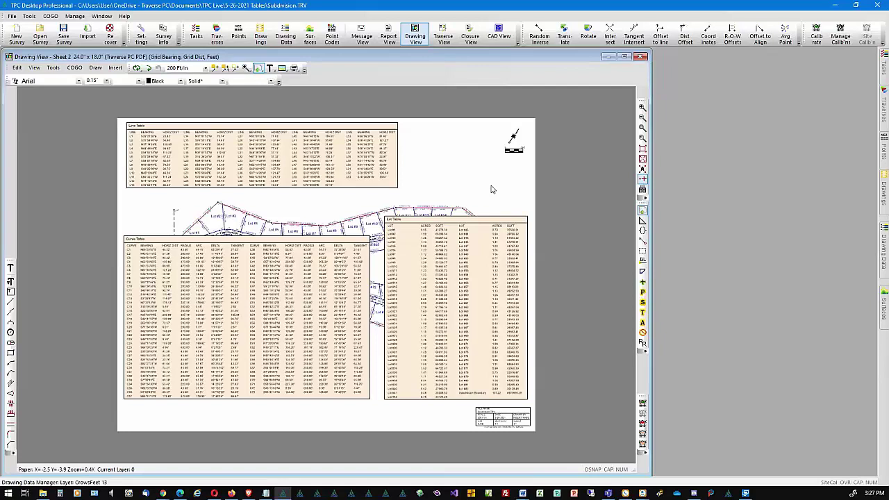
# Turn off the TPCSymbols through TPCFills layers and the TPCLotSetbackLines layer in Sheet 2, leaving the Tables and Leaders layers on
pyautogui.rightClick(452, 182)
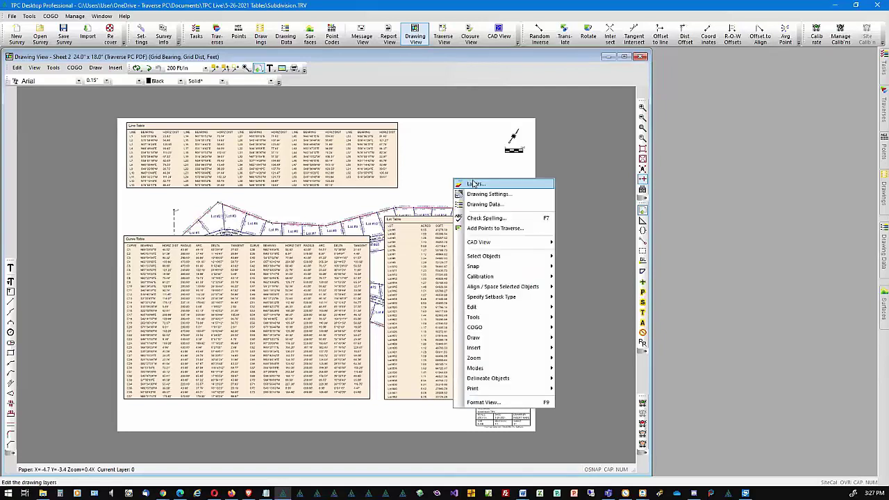
pyautogui.click(475, 184)
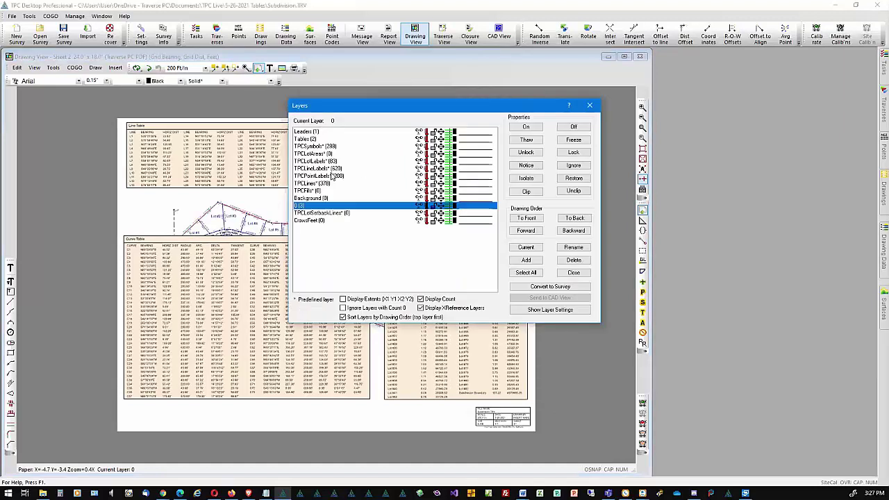
pyautogui.click(304, 146)
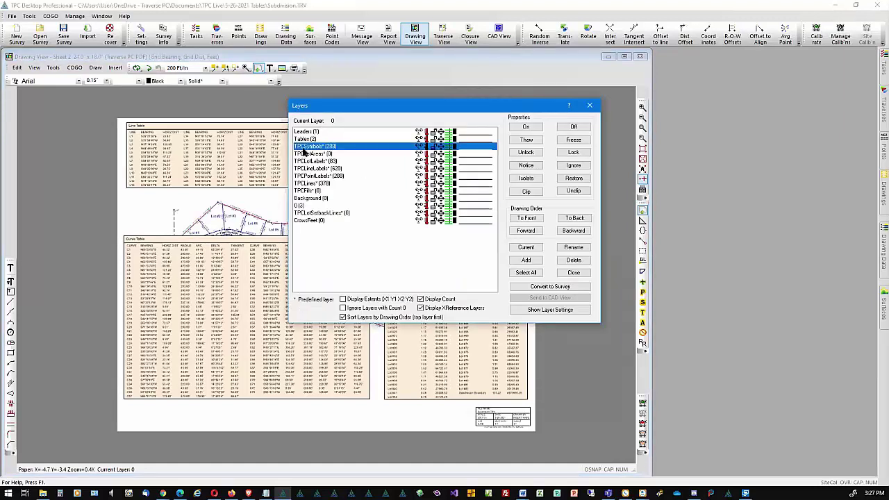
pyautogui.keyDown('shift'); pyautogui.click(309, 191); pyautogui.keyUp('shift')
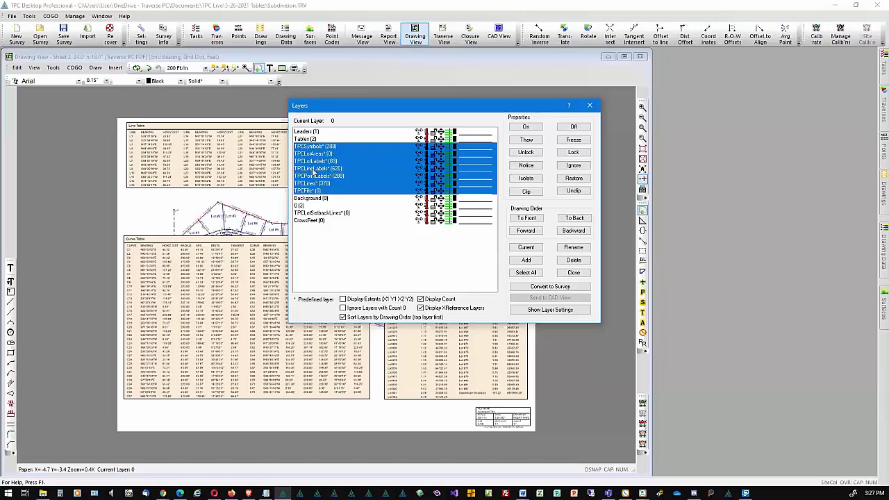
pyautogui.keyDown('ctrl'); pyautogui.click(338, 213); pyautogui.keyUp('ctrl')
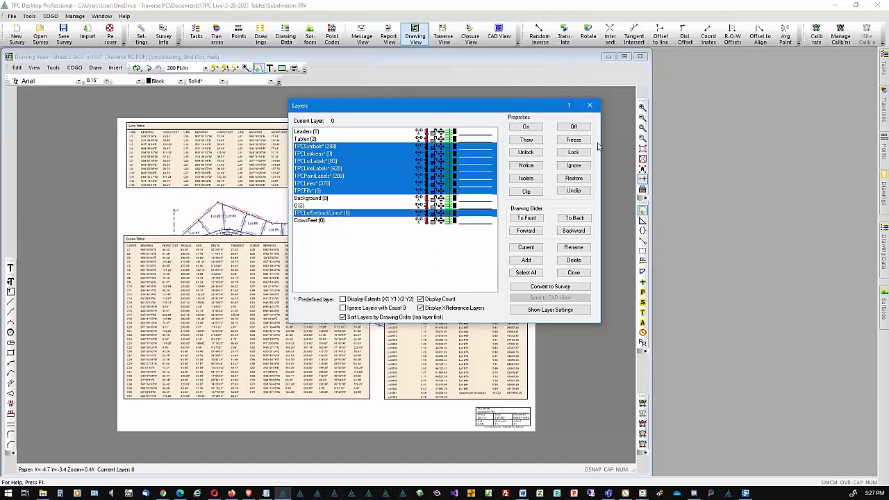
pyautogui.click(574, 127)
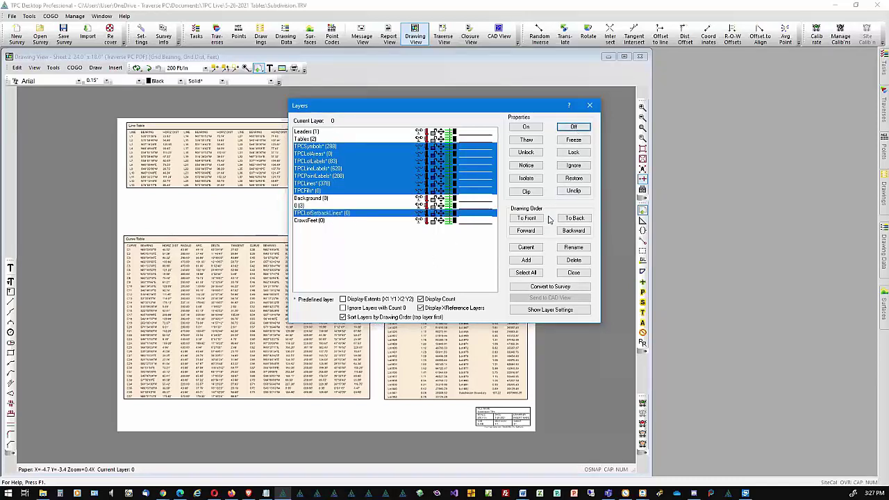
pyautogui.click(589, 105)
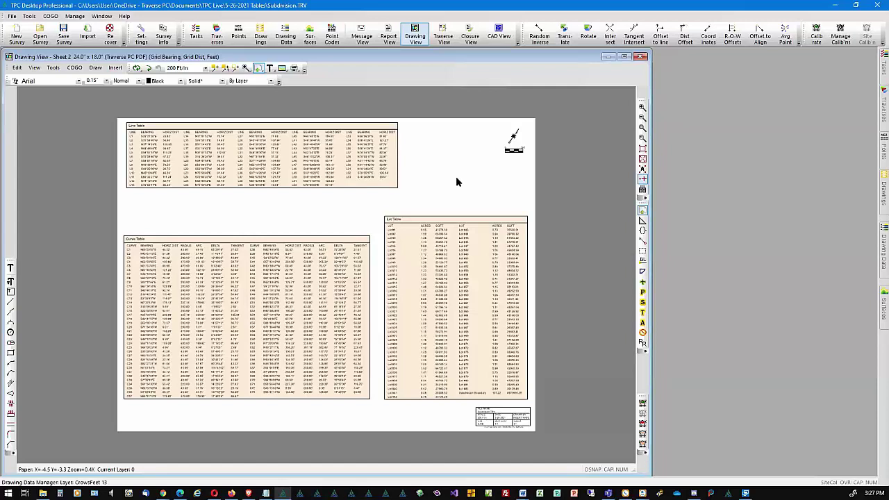
# Reopen the Sheet 1 drawing from the survey's list of drawings
pyautogui.moveTo(878, 121)
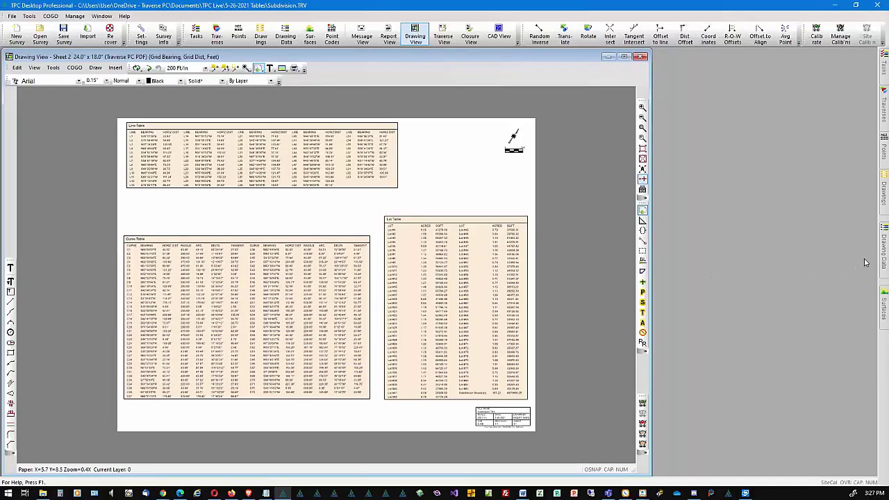
pyautogui.click(879, 203)
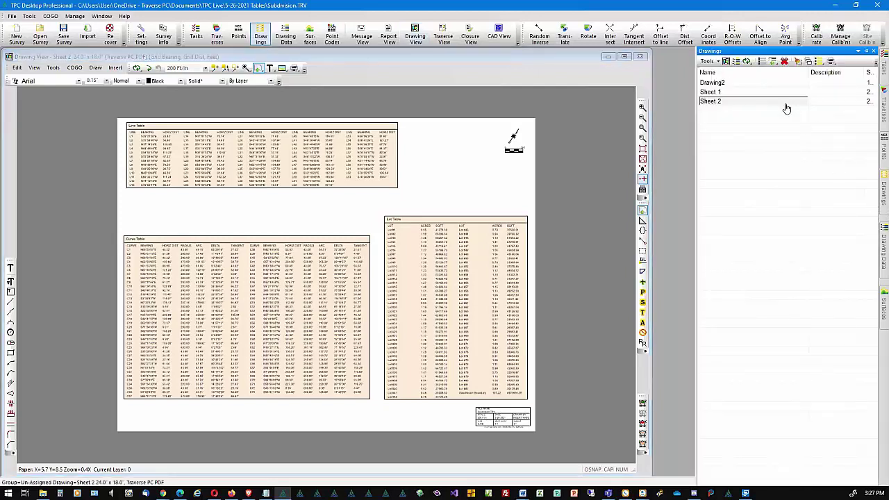
pyautogui.doubleClick(722, 93)
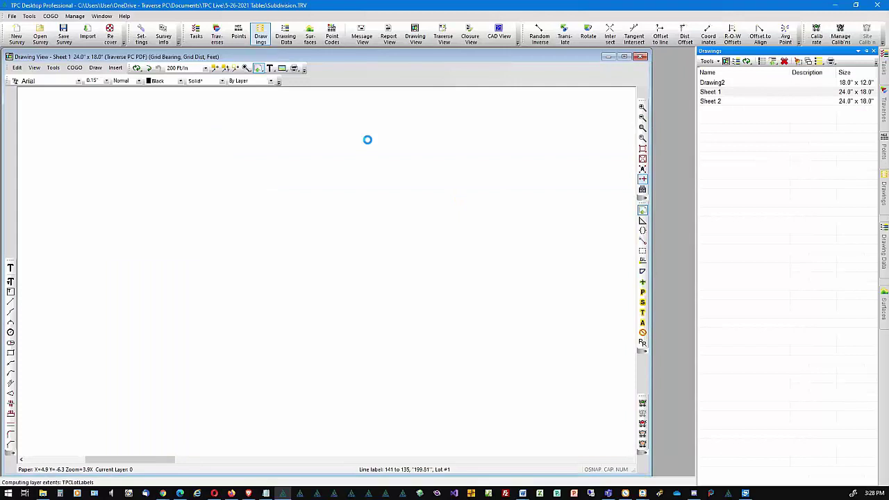
pyautogui.scroll(-2, 322, 176)
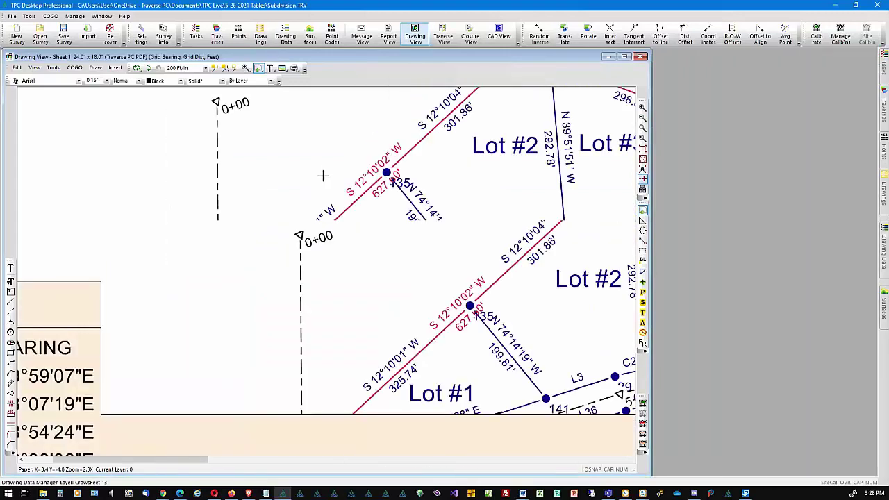
pyautogui.scroll(-4, 323, 176)
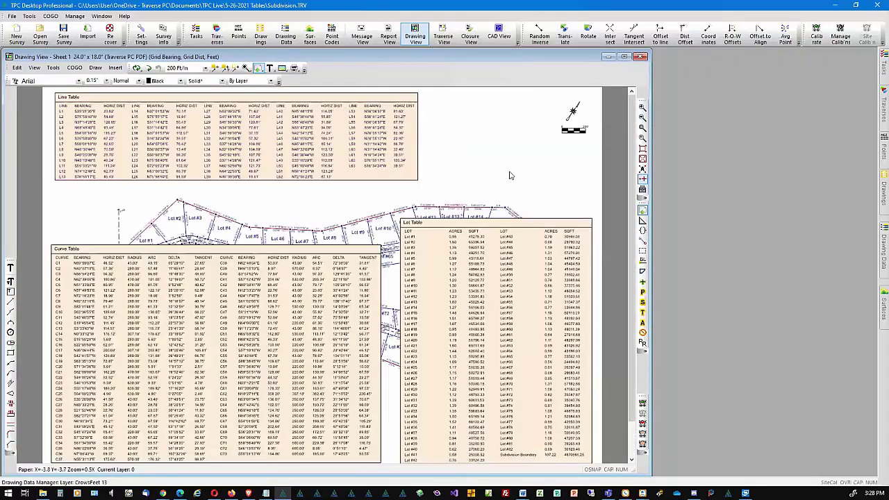
# Turn off the Tables layer in the Sheet 1 drawing
pyautogui.rightClick(510, 174)
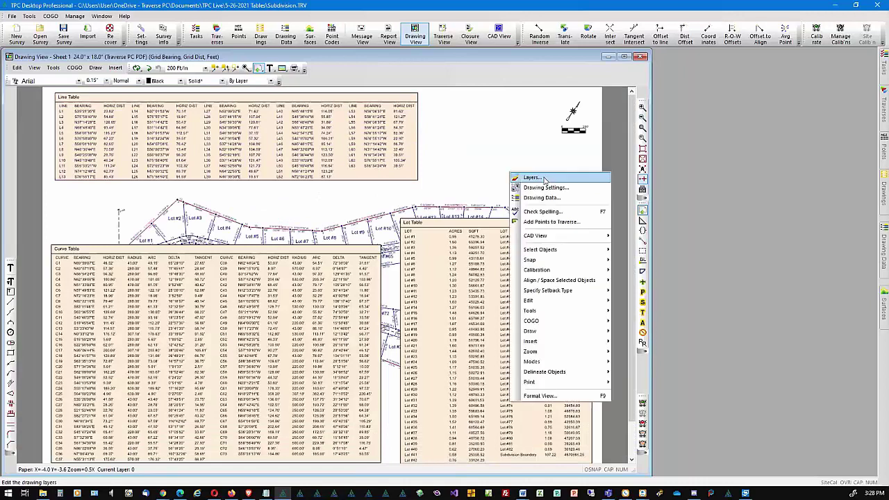
pyautogui.click(545, 179)
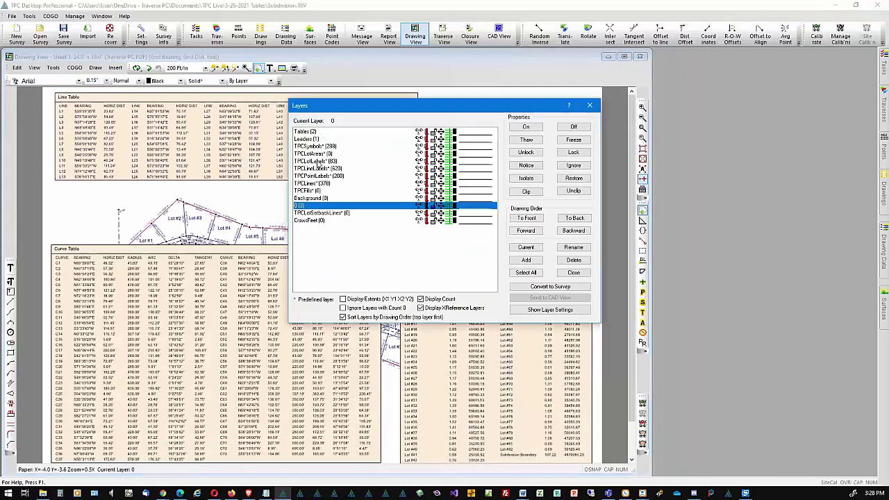
pyautogui.click(305, 132)
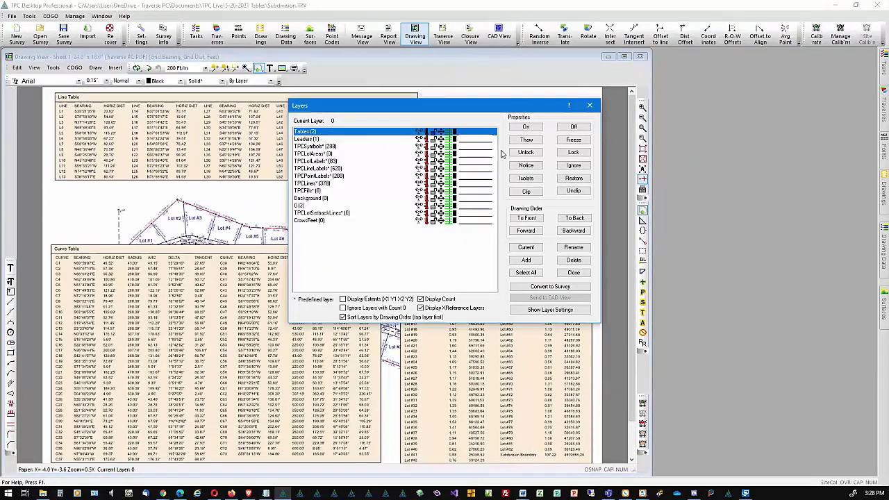
pyautogui.click(577, 127)
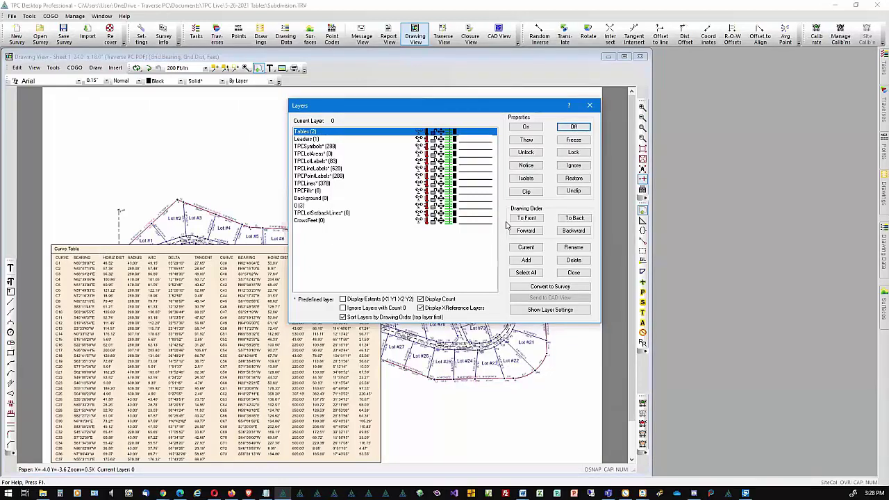
pyautogui.click(589, 106)
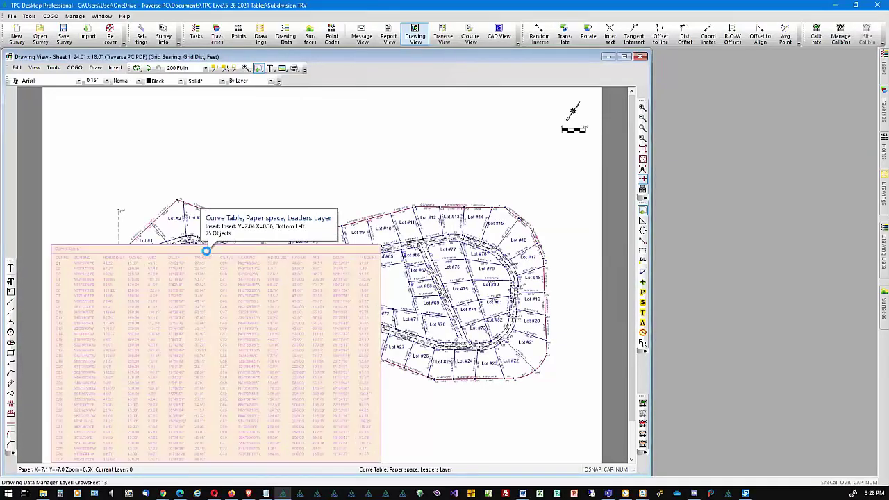
# Reassign Sheet 1's curve table from the Leaders layer to the Tables layer
pyautogui.doubleClick(206, 251)
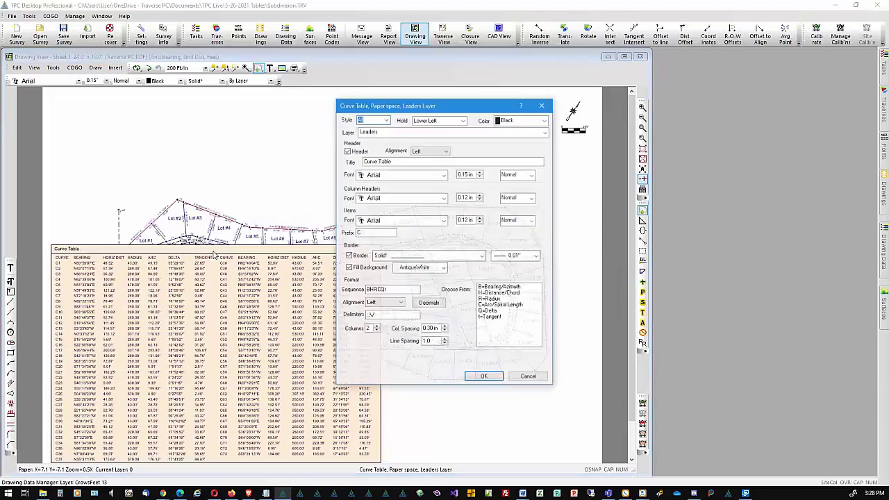
pyautogui.click(546, 132)
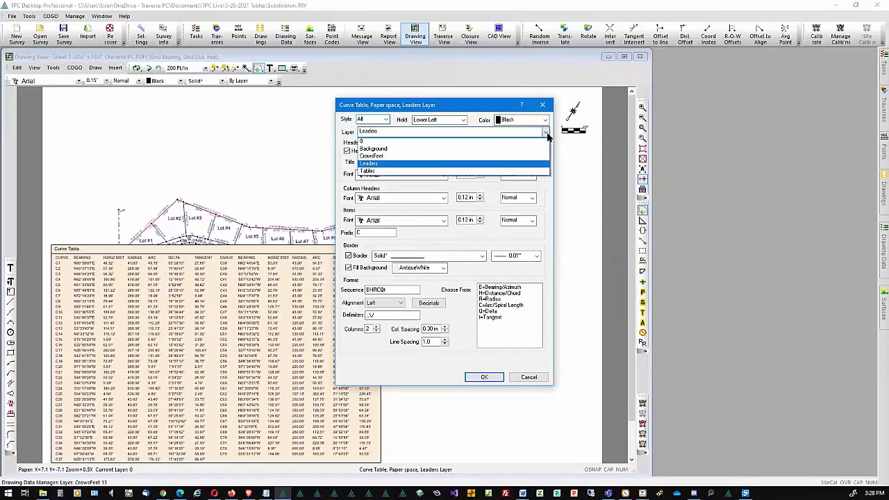
pyautogui.click(379, 171)
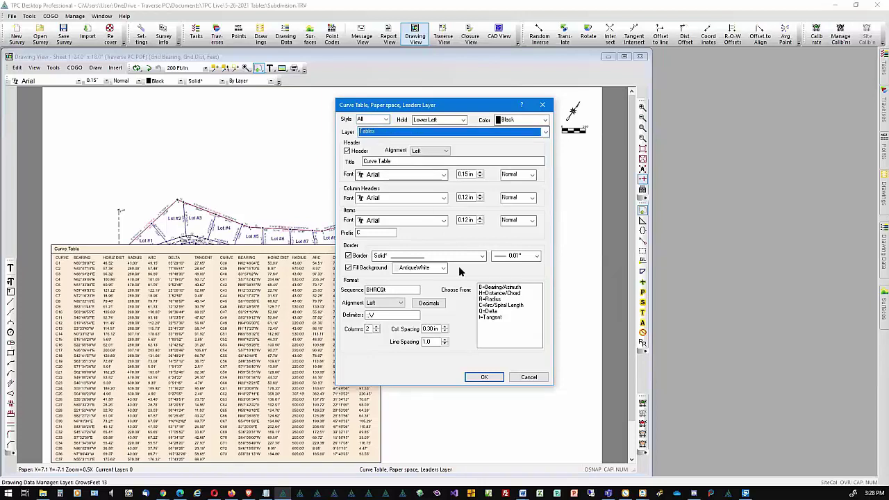
pyautogui.click(485, 377)
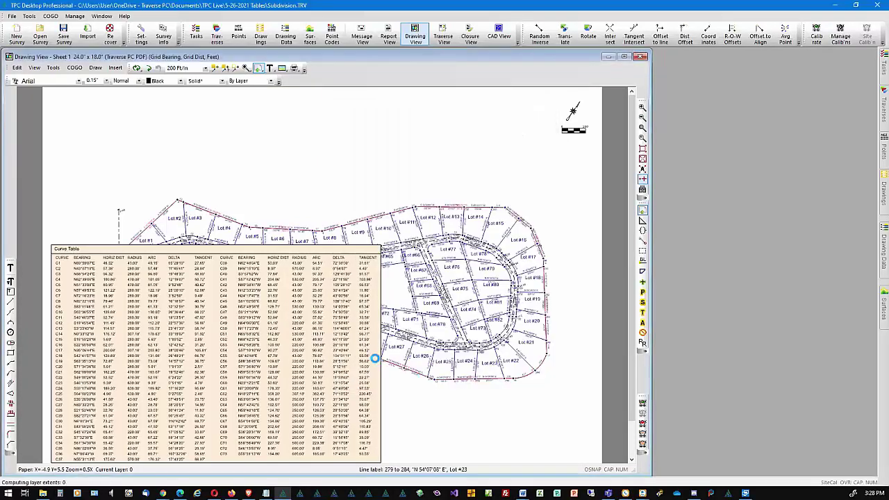
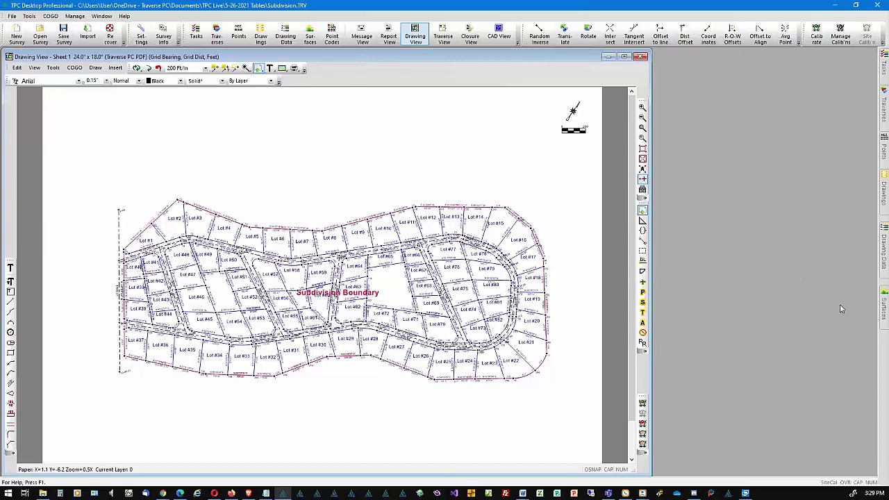
# Open the Sheet 2 drawing again from the survey's list of drawings
pyautogui.click(876, 198)
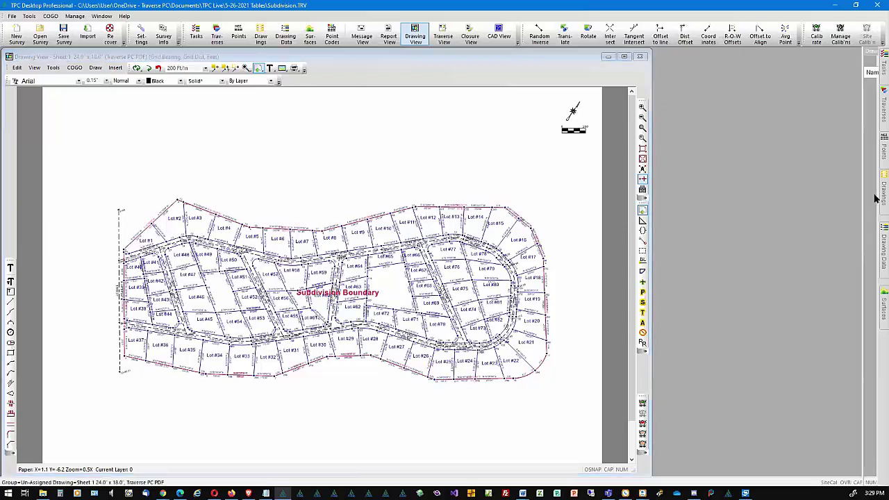
pyautogui.click(723, 102)
pyautogui.doubleClick(722, 102)
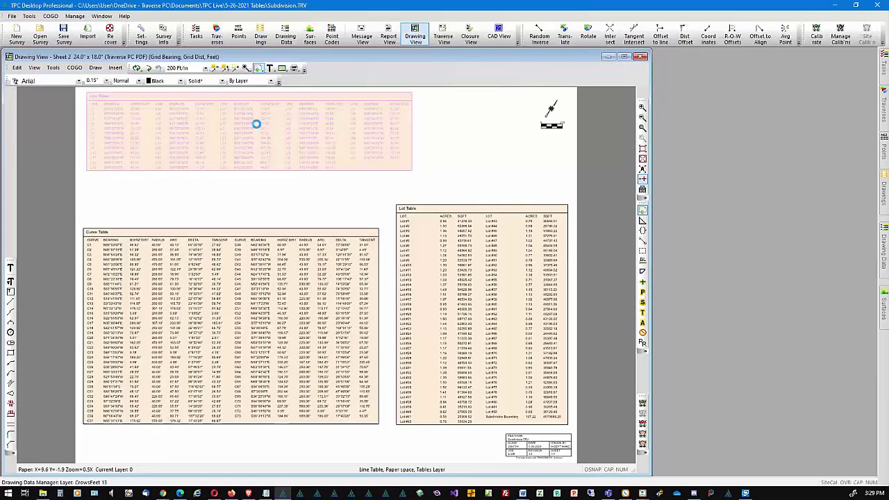
# Add a RECORD column to Sheet 2's line table by appending it to the column header item
pyautogui.click(644, 129)
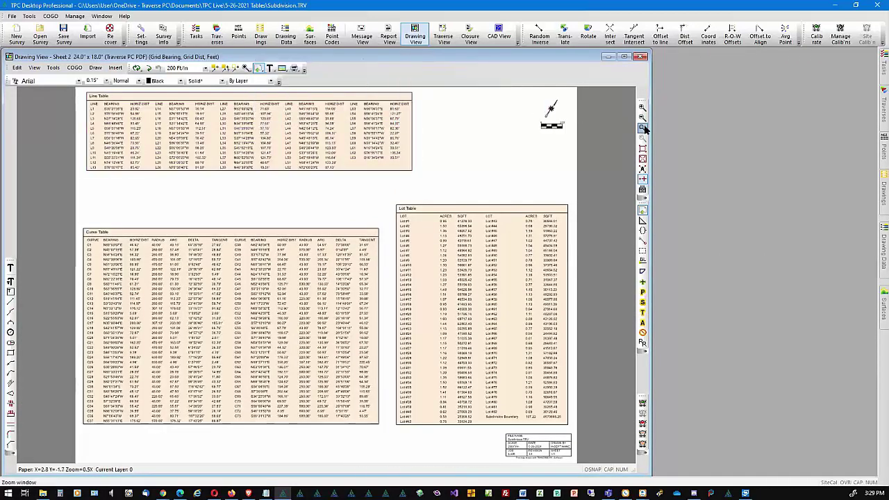
pyautogui.click(81, 89)
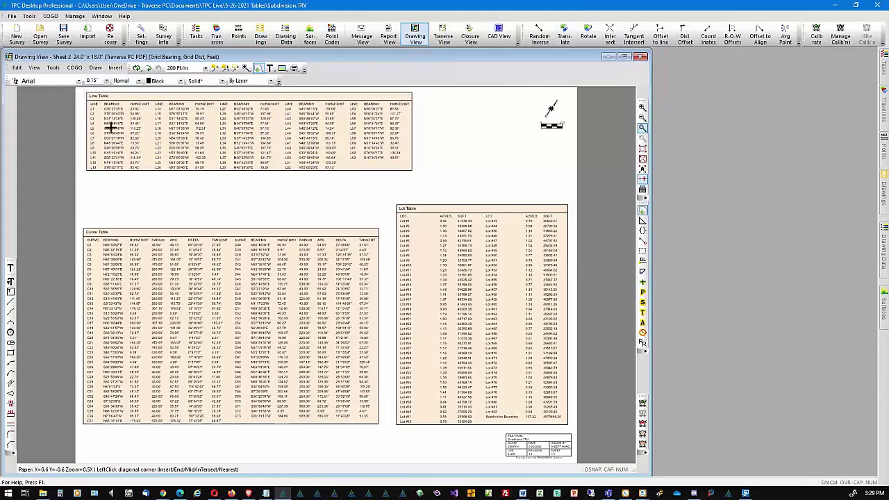
pyautogui.click(185, 190)
pyautogui.click(467, 267)
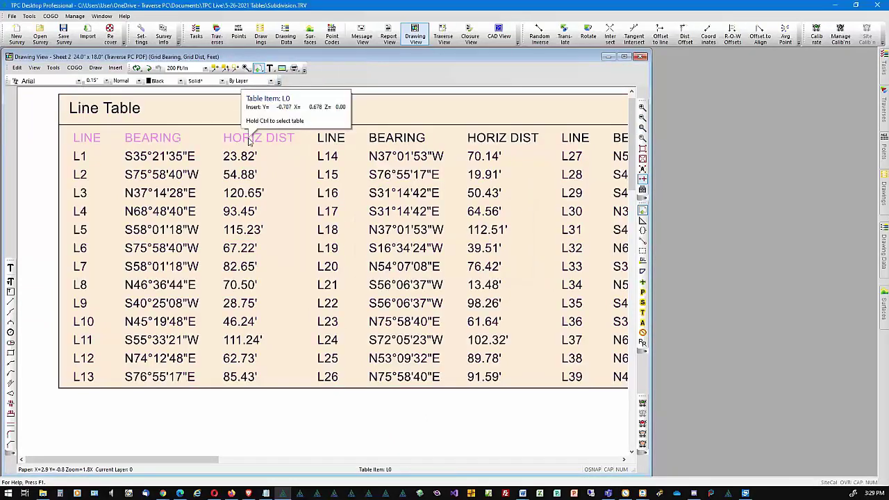
pyautogui.rightClick(249, 141)
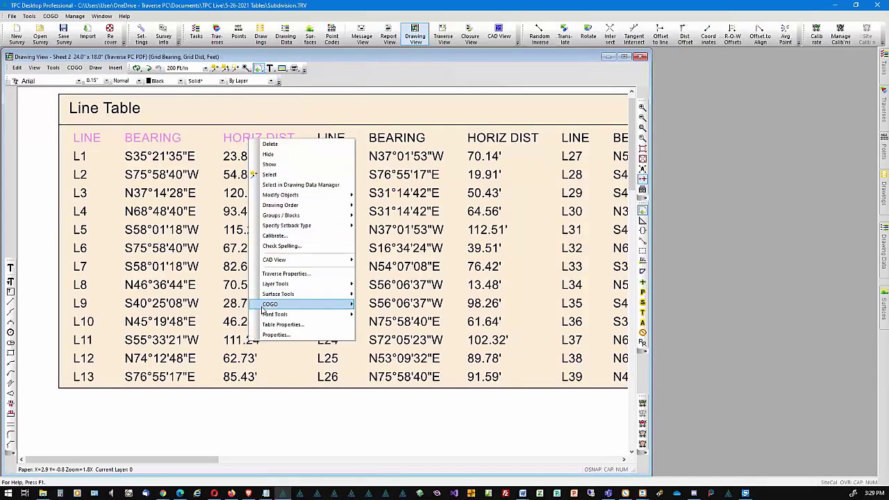
pyautogui.click(275, 335)
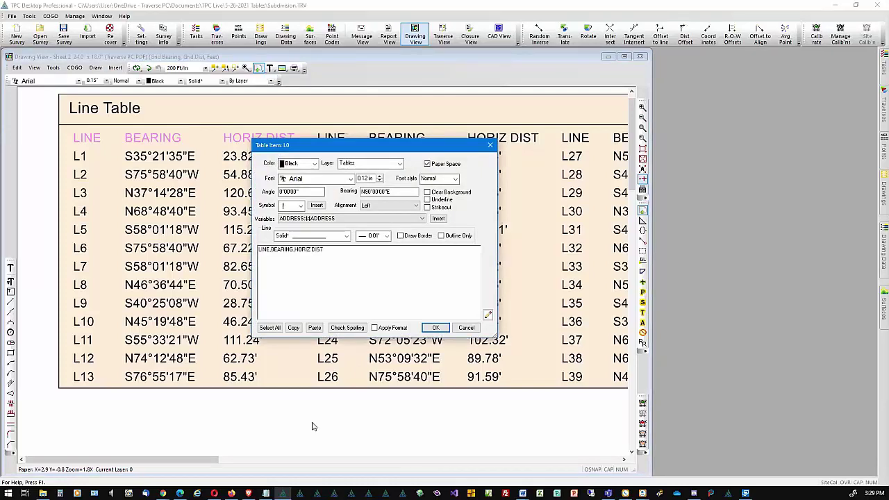
pyautogui.write(',RECORD')
pyautogui.click(442, 328)
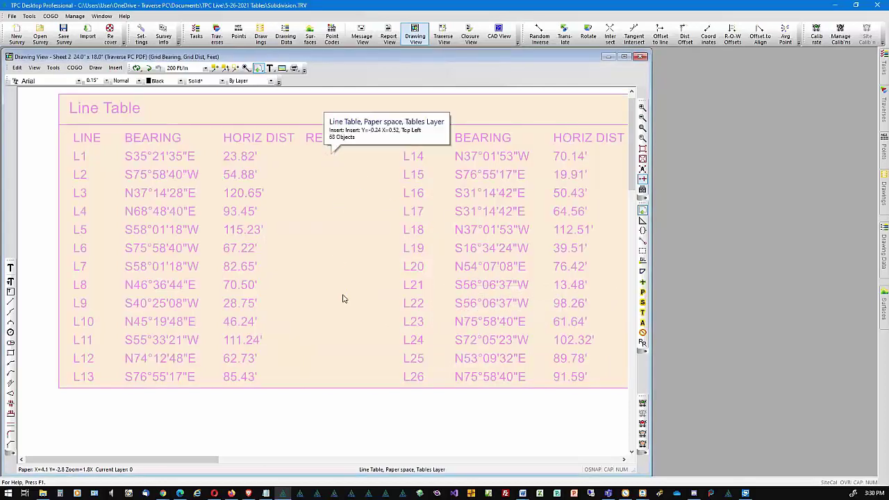
# Enter ALSDJFLK as the record value for line L1 in Sheet 2's line table
pyautogui.scroll(-1, 421, 319)
pyautogui.keyDown('ctrl'); pyautogui.click(429, 313); pyautogui.keyUp('ctrl')
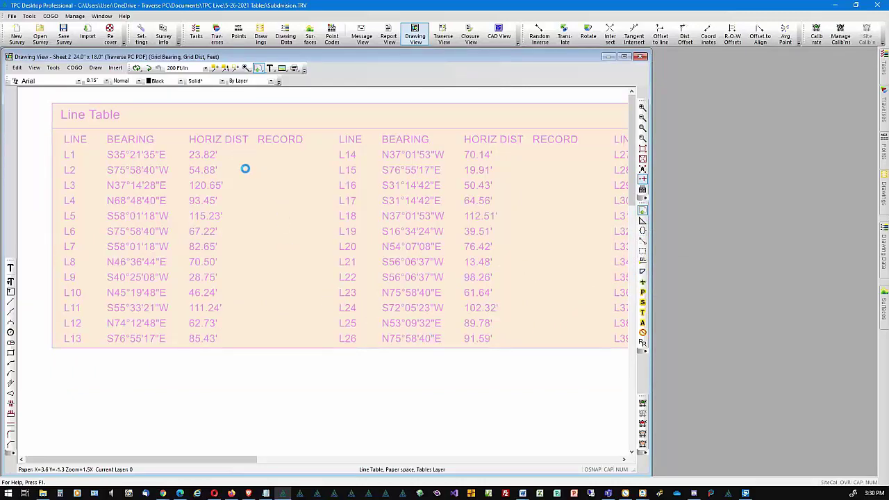
pyautogui.click(209, 157)
pyautogui.rightClick(207, 157)
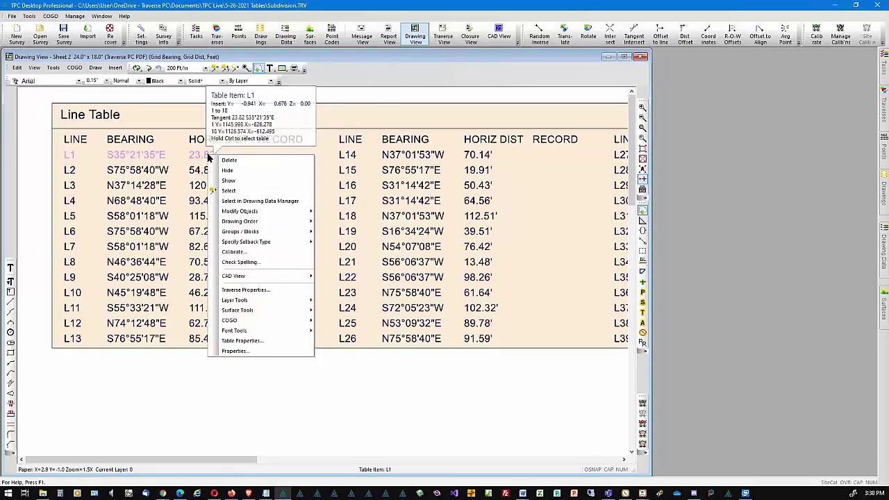
pyautogui.click(257, 416)
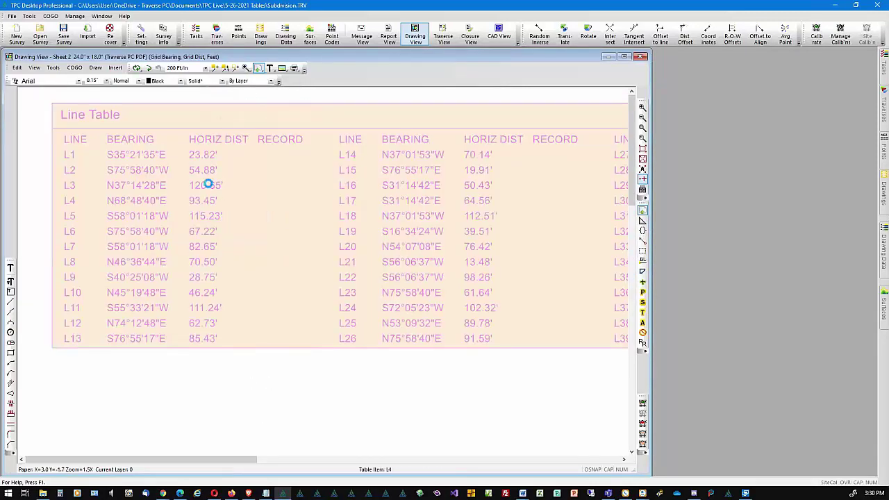
pyautogui.moveTo(208, 158)
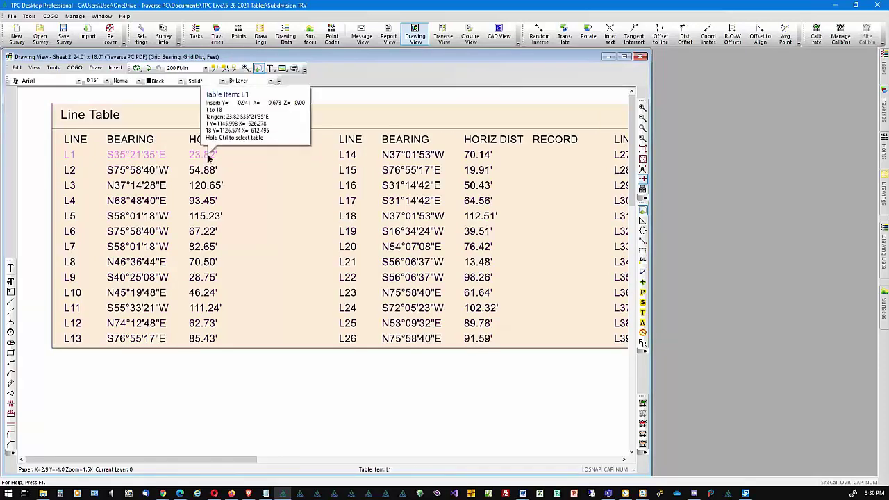
pyautogui.doubleClick(207, 157)
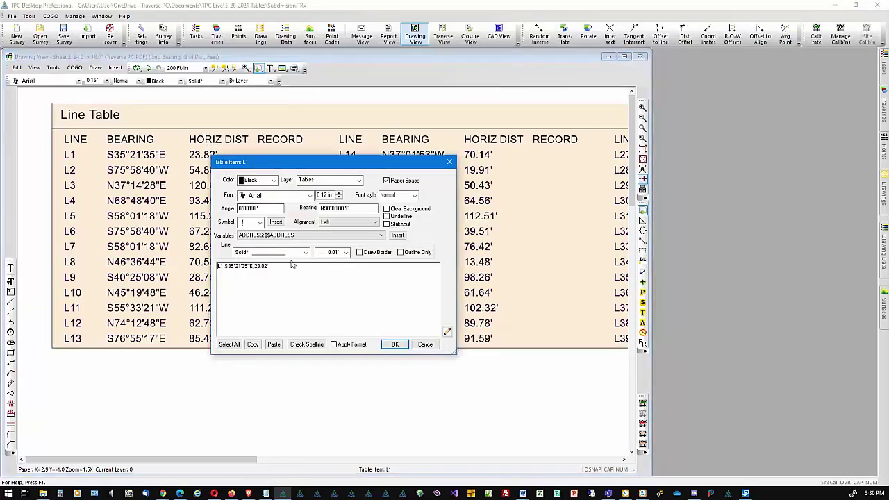
pyautogui.write("'")
pyautogui.write('ALSDJFLK')
pyautogui.click(394, 345)
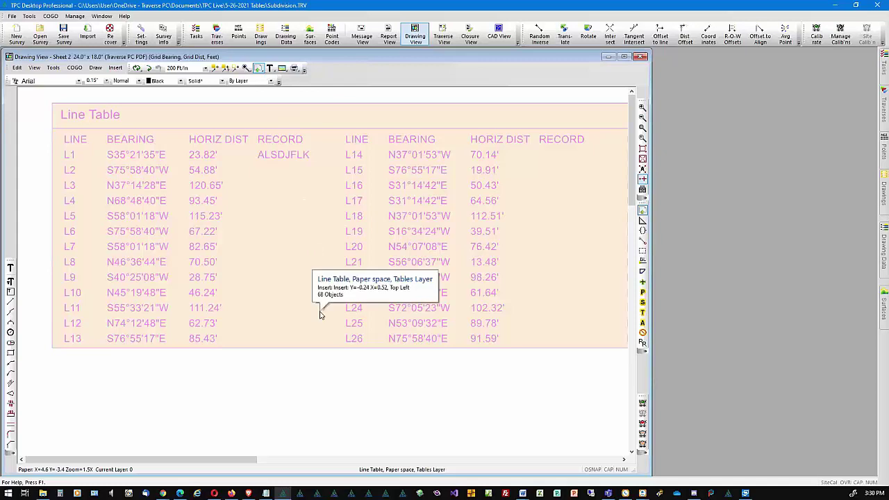
pyautogui.click(338, 389)
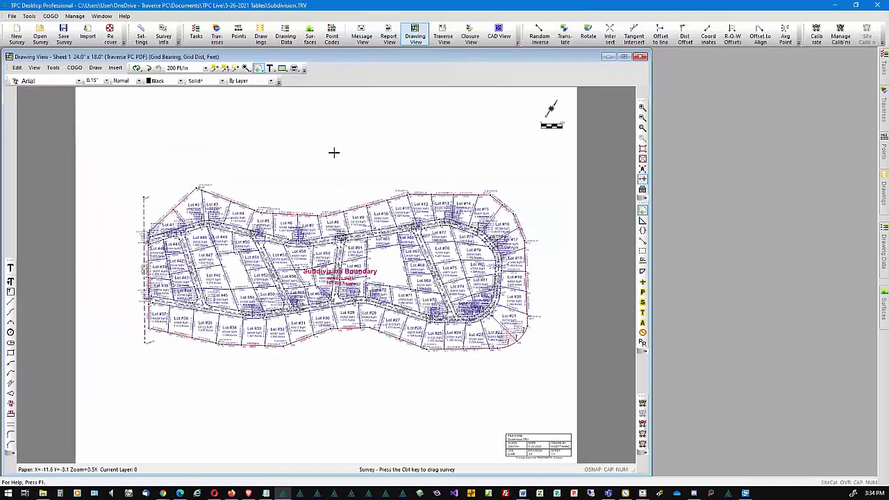
# Untag the parcels from Lot #11 through Subdivision Boundary in Sheet 1 and shift the survey lower on the page
pyautogui.click(879, 111)
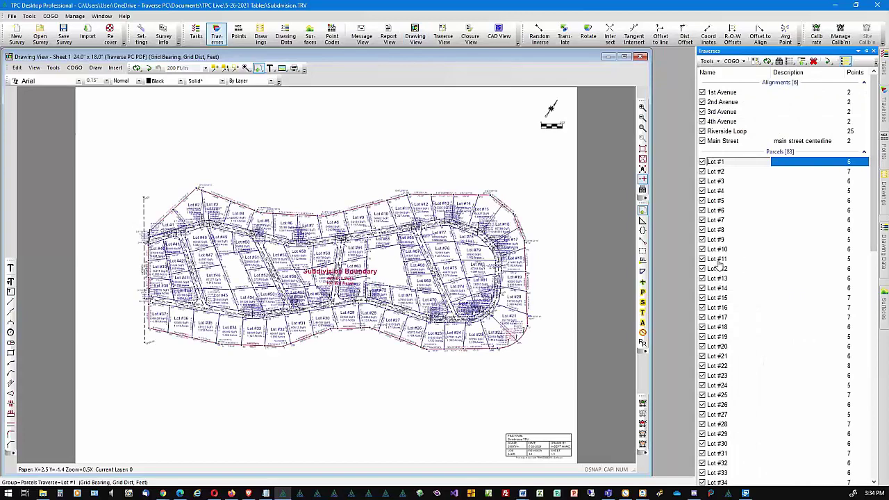
pyautogui.click(718, 262)
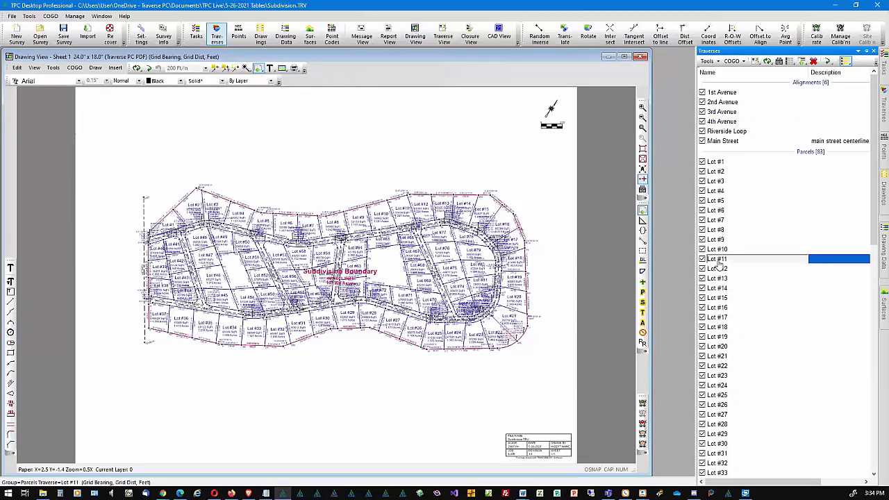
pyautogui.moveTo(874, 223); pyautogui.dragTo(854, 460)
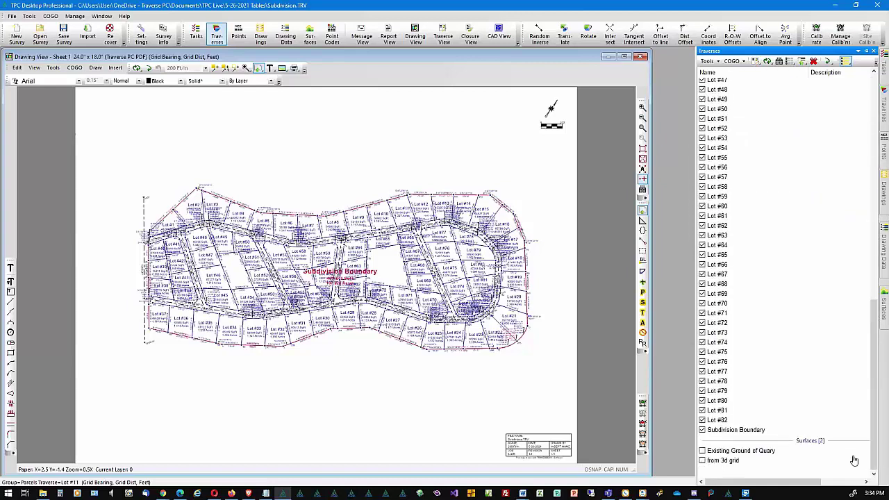
pyautogui.keyDown('shift'); pyautogui.click(736, 430); pyautogui.keyUp('shift')
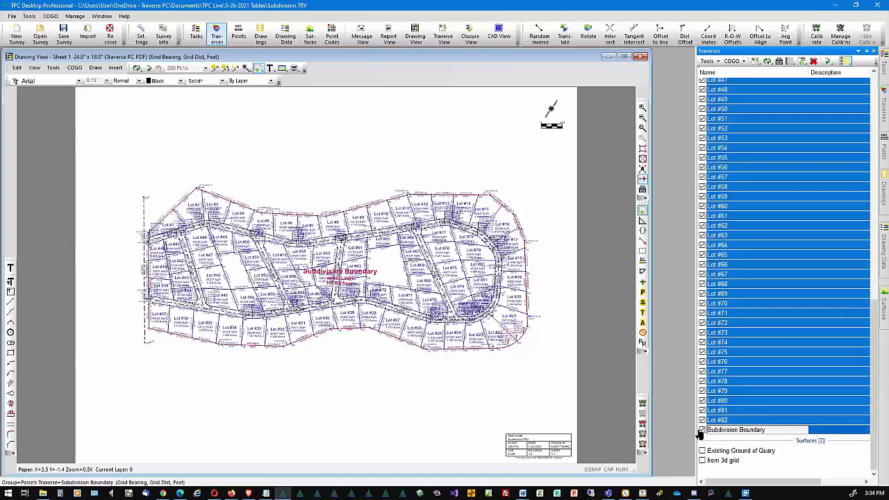
pyautogui.click(701, 431)
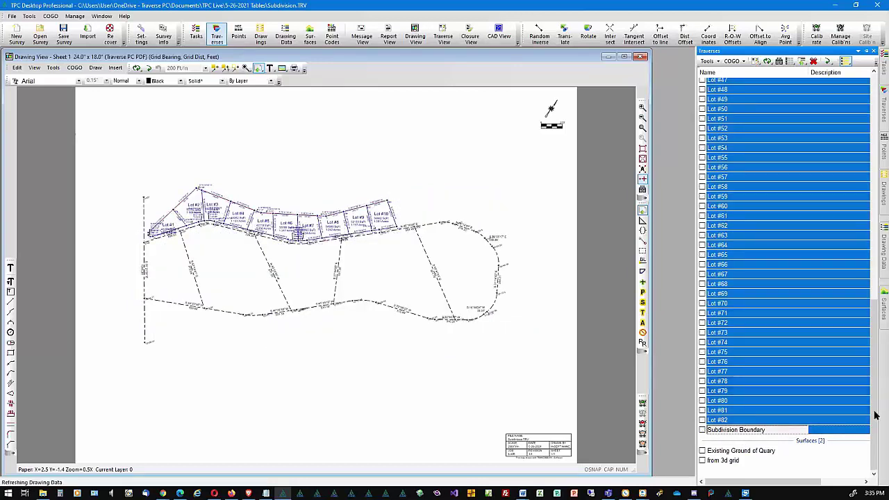
pyautogui.moveTo(874, 323); pyautogui.dragTo(860, 88)
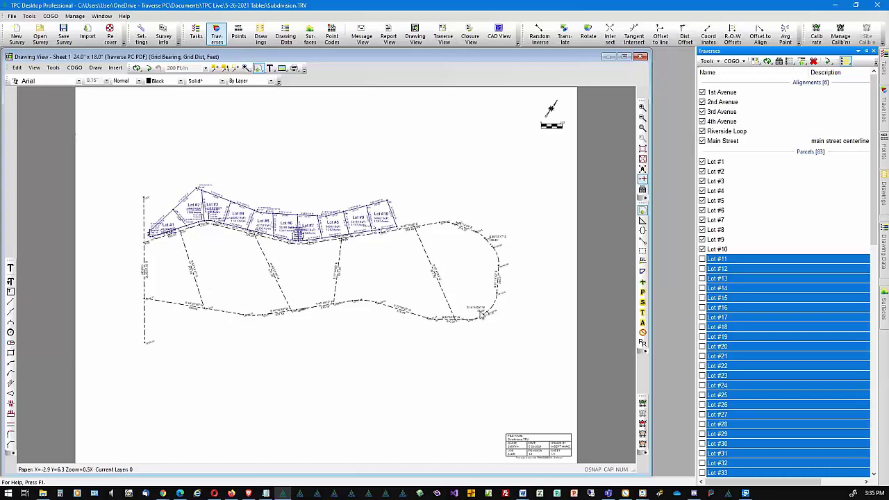
pyautogui.click(380, 270)
pyautogui.moveTo(376, 261); pyautogui.dragTo(373, 359)
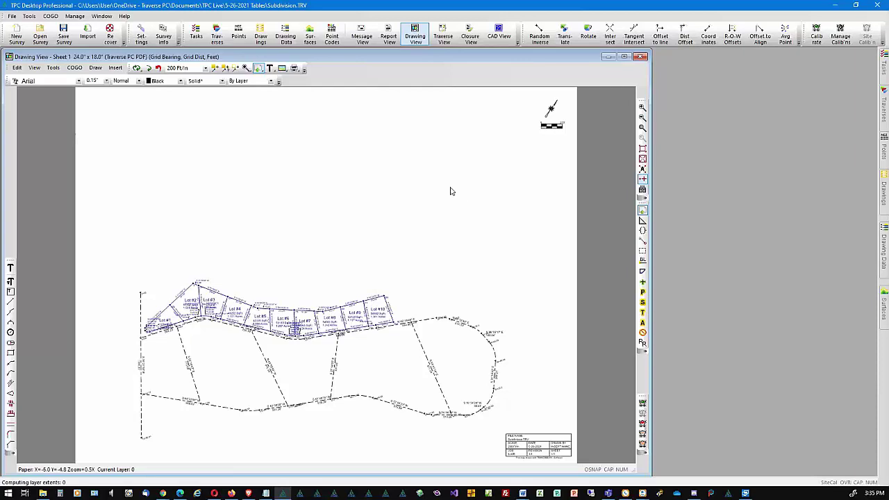
# Insert a lot table into Sheet 1 and place it in the upper-left corner of the page
pyautogui.click(114, 68)
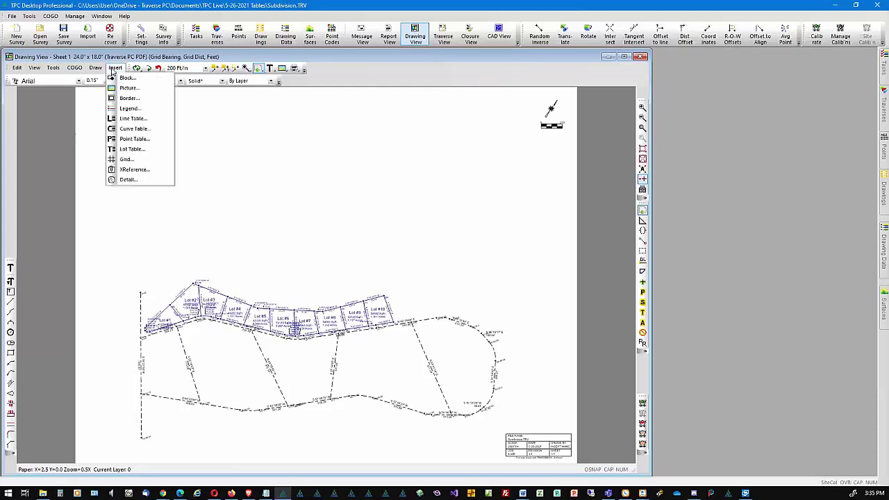
pyautogui.click(122, 149)
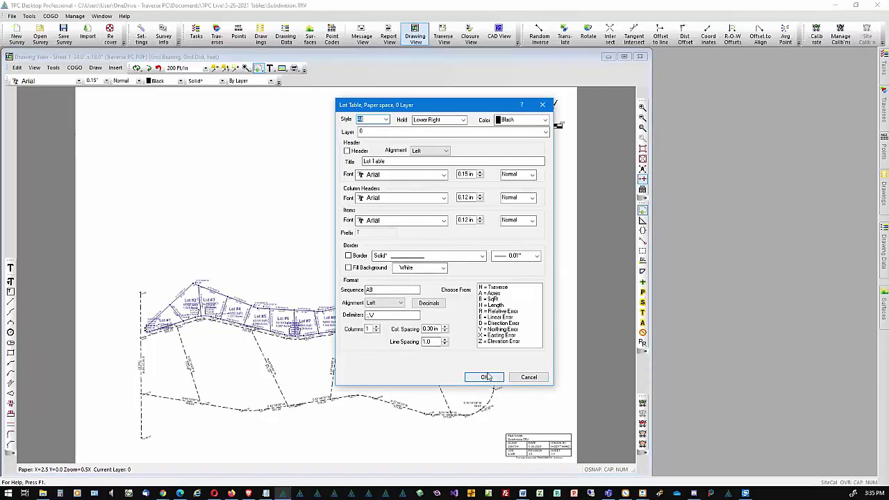
pyautogui.click(484, 378)
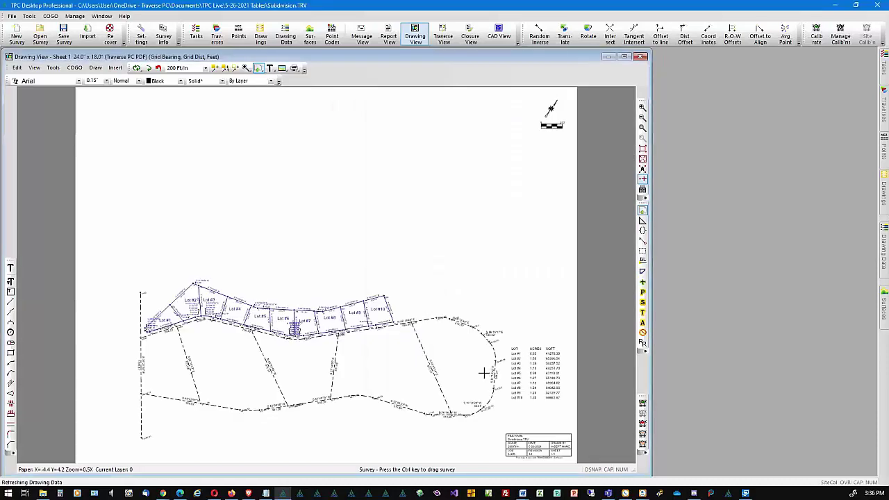
pyautogui.rightClick(544, 366)
pyautogui.moveTo(545, 381); pyautogui.dragTo(119, 132)
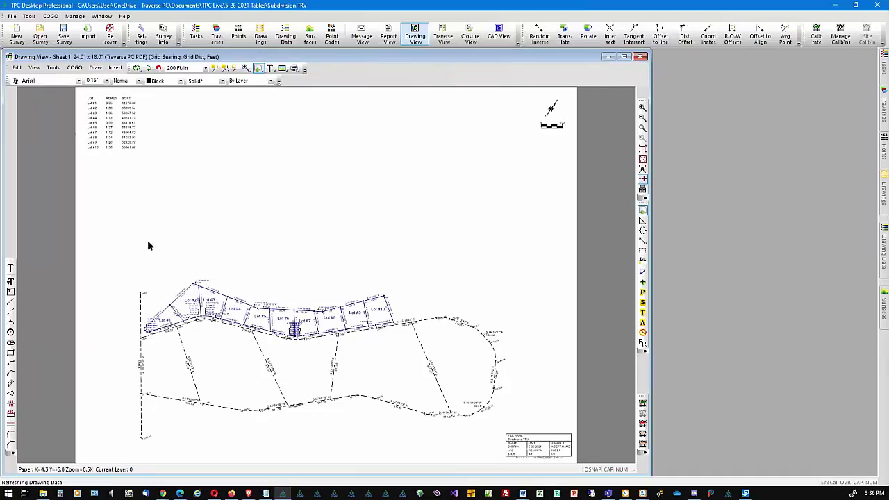
# Add a line table for the Main Street traverse with sequence BH and place it beside the lot table
pyautogui.moveTo(140, 305)
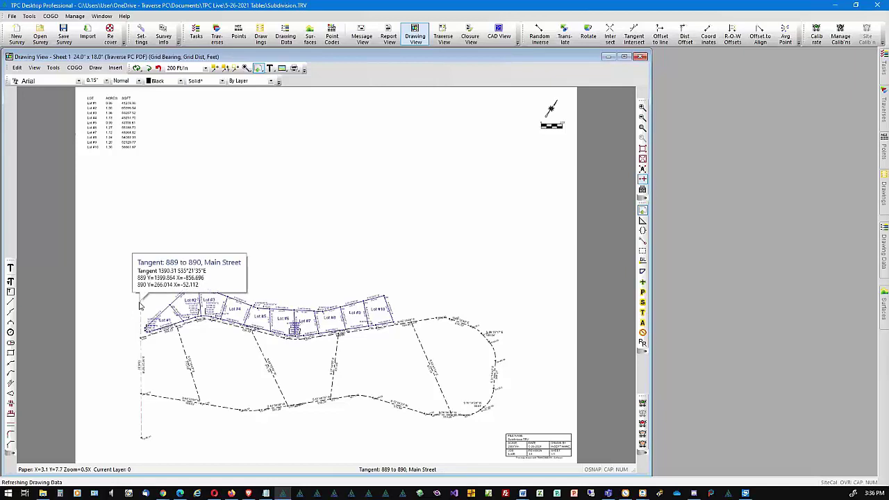
pyautogui.rightClick(140, 305)
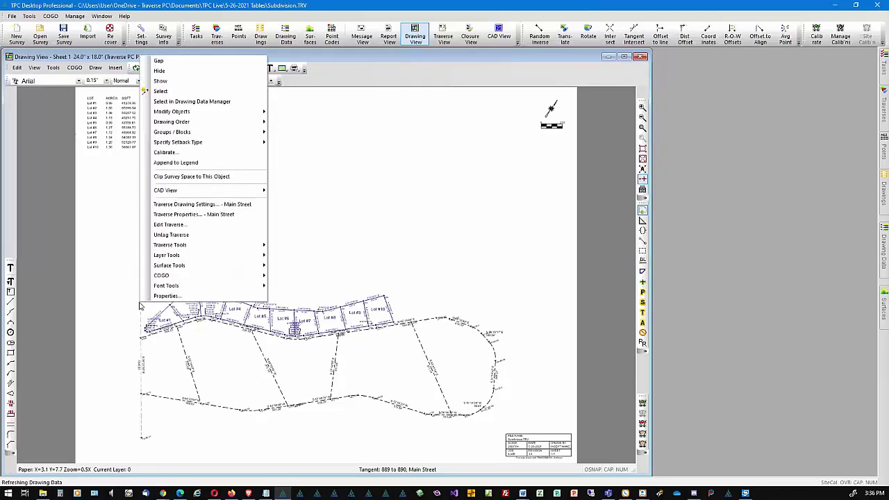
pyautogui.moveTo(173, 249)
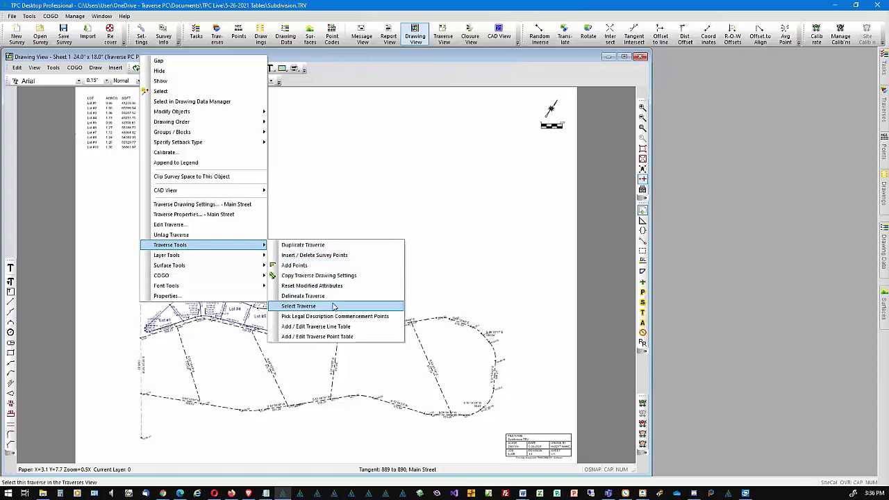
pyautogui.click(361, 332)
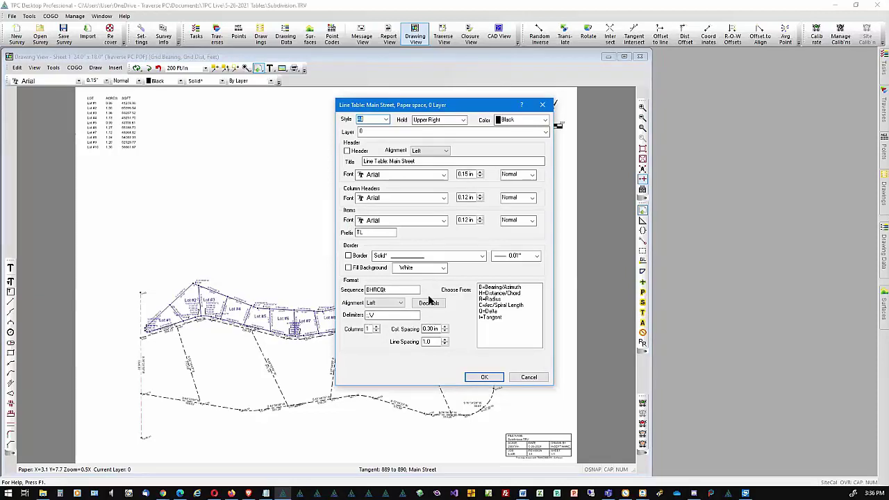
pyautogui.click(374, 290)
pyautogui.moveTo(374, 289); pyautogui.dragTo(408, 290)
pyautogui.press('Delete')
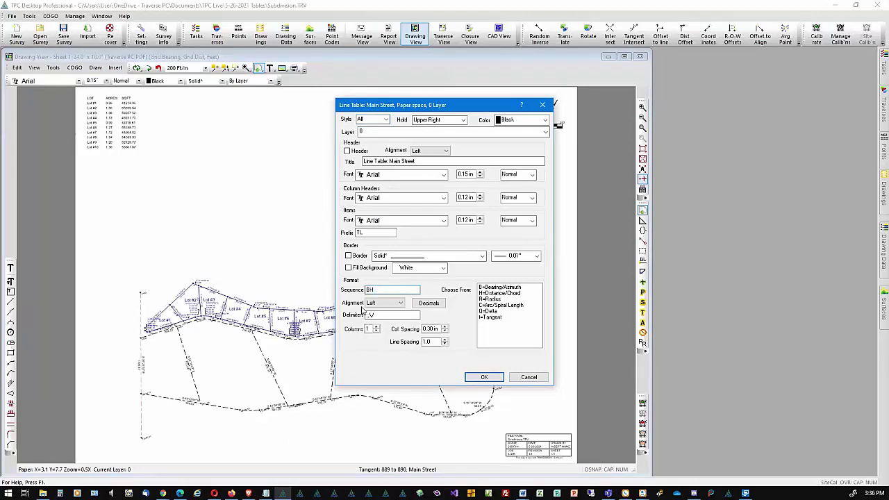
pyautogui.click(481, 379)
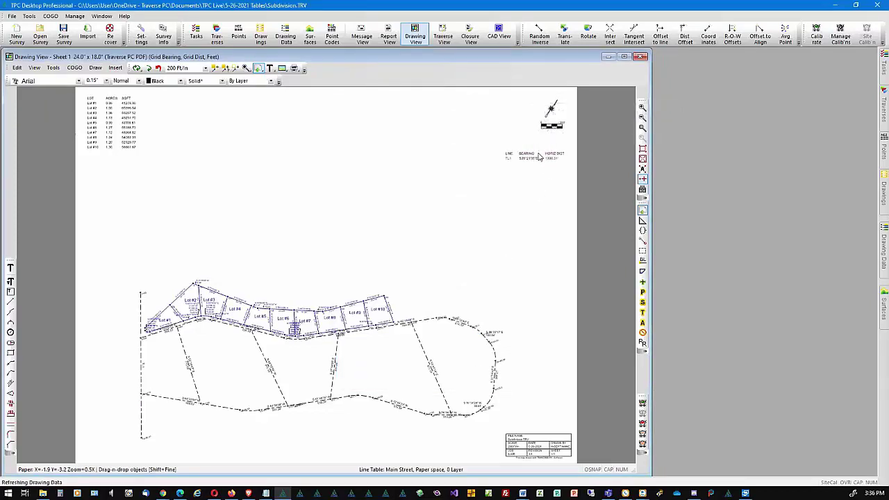
pyautogui.moveTo(538, 157)
pyautogui.mouseDown()
pyautogui.moveTo(304, 216)
pyautogui.moveTo(114, 330)
pyautogui.moveTo(111, 361)
pyautogui.moveTo(139, 236)
pyautogui.moveTo(195, 184)
pyautogui.moveTo(177, 120)
pyautogui.moveTo(185, 104)
pyautogui.mouseUp()
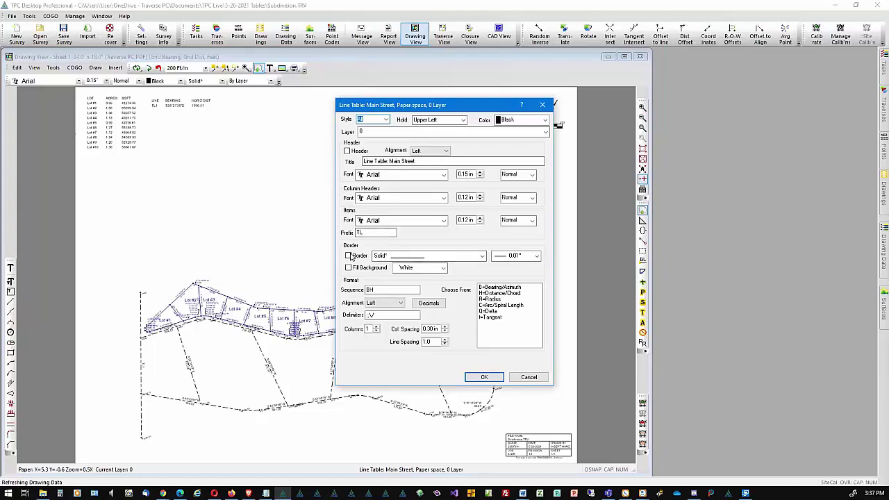
# Turn on the traverse line table's header and shorten its title to Main Street
pyautogui.click(347, 151)
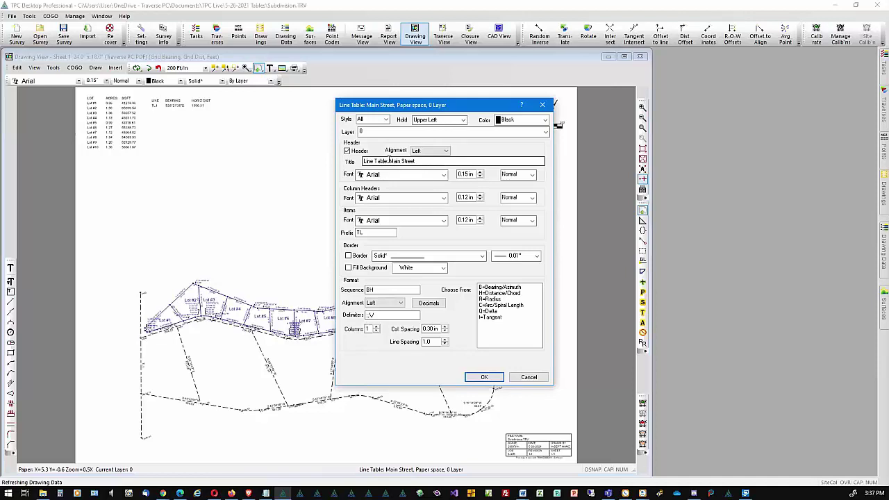
pyautogui.moveTo(391, 160); pyautogui.dragTo(341, 165)
pyautogui.press('BackSpace')
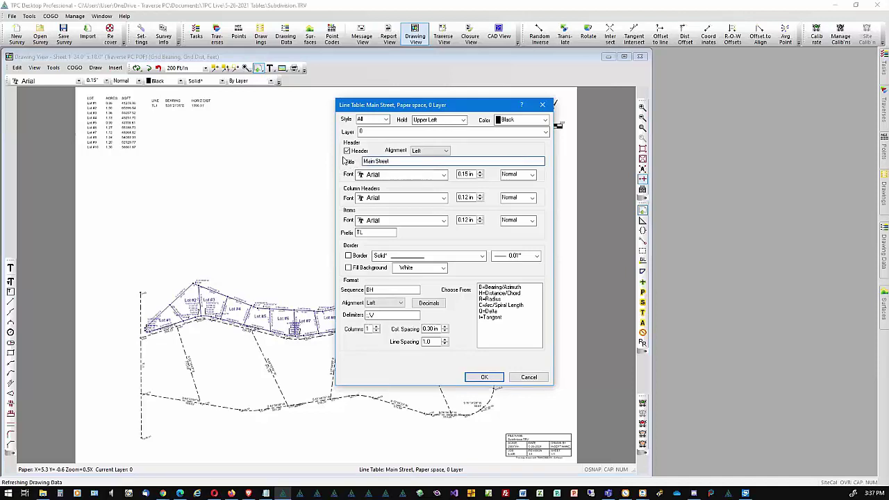
pyautogui.click(482, 377)
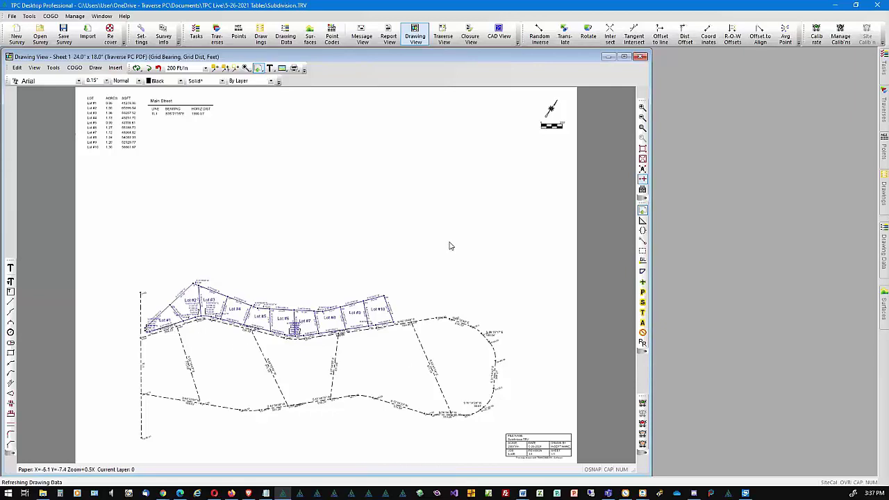
# Insert a line table for the 1st Avenue traverse with its header on and sequence BH, and place it below the Main Street table
pyautogui.click(114, 67)
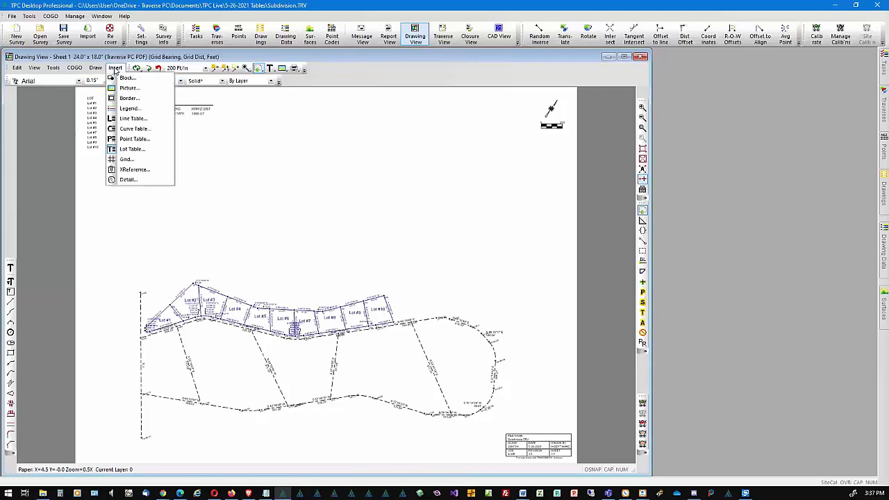
pyautogui.click(133, 118)
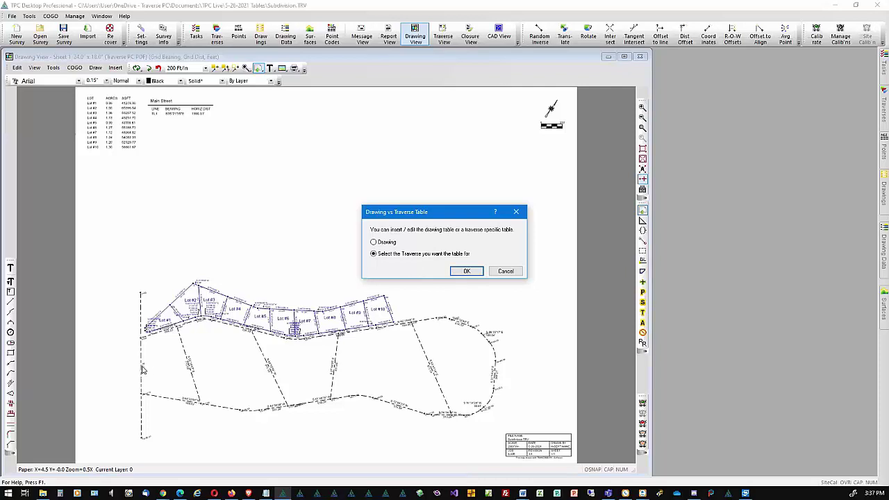
pyautogui.click(467, 272)
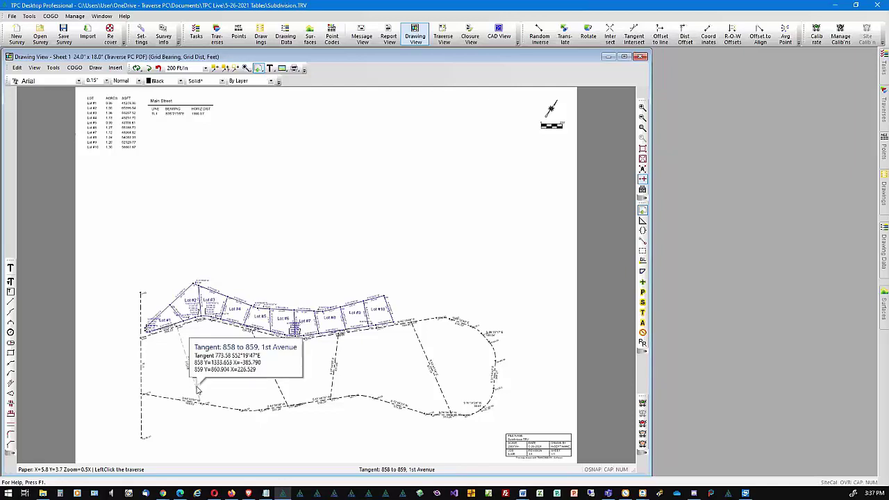
pyautogui.click(196, 387)
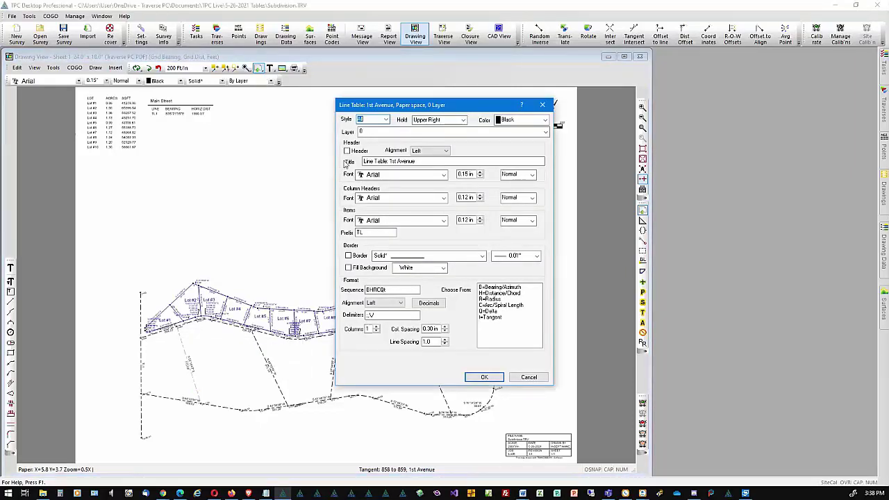
pyautogui.click(348, 150)
pyautogui.moveTo(372, 290); pyautogui.dragTo(436, 293)
pyautogui.press('Delete')
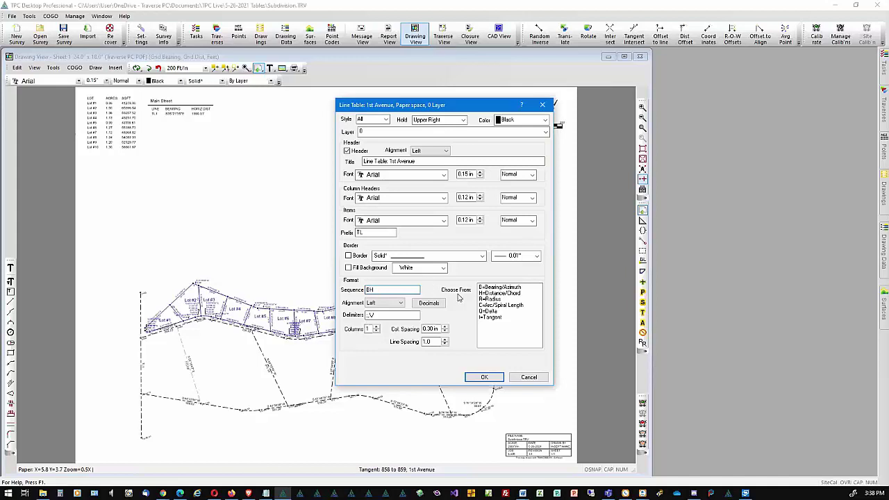
pyautogui.click(485, 377)
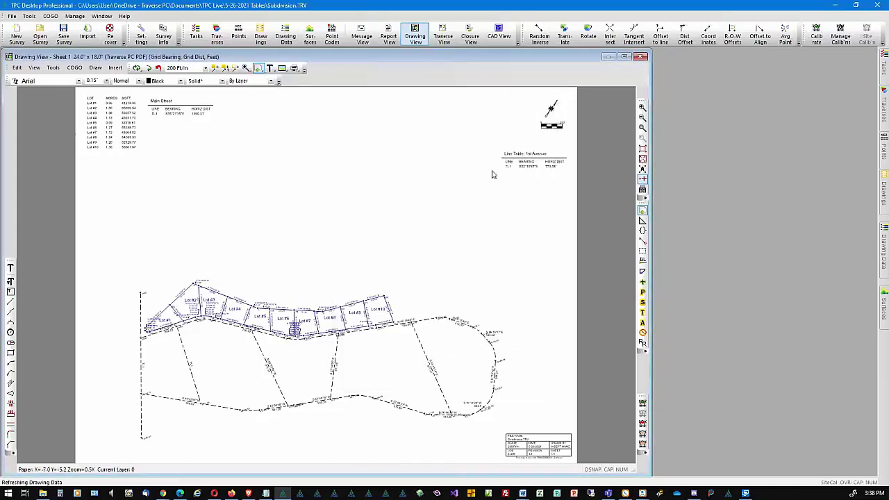
pyautogui.moveTo(555, 151); pyautogui.dragTo(203, 126)
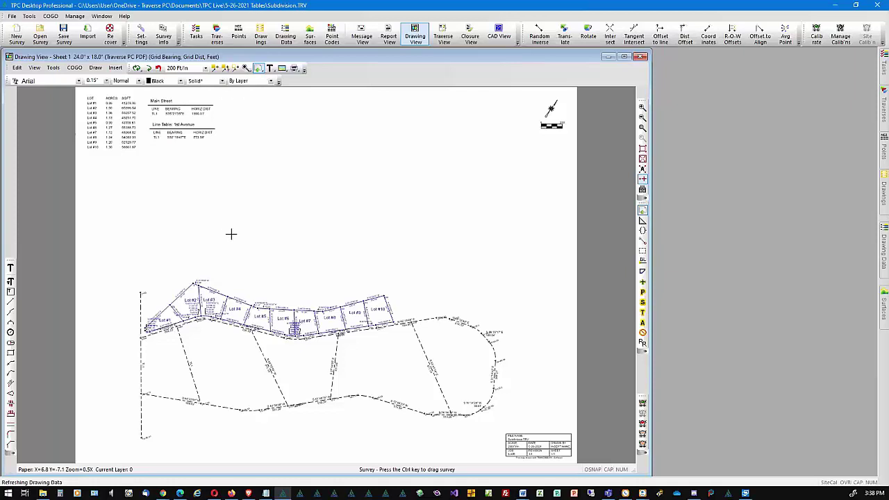
# Check the line label on 1st Avenue in the plan and set the 1st Avenue line table's item prefix to 1ST AVE
pyautogui.click(643, 129)
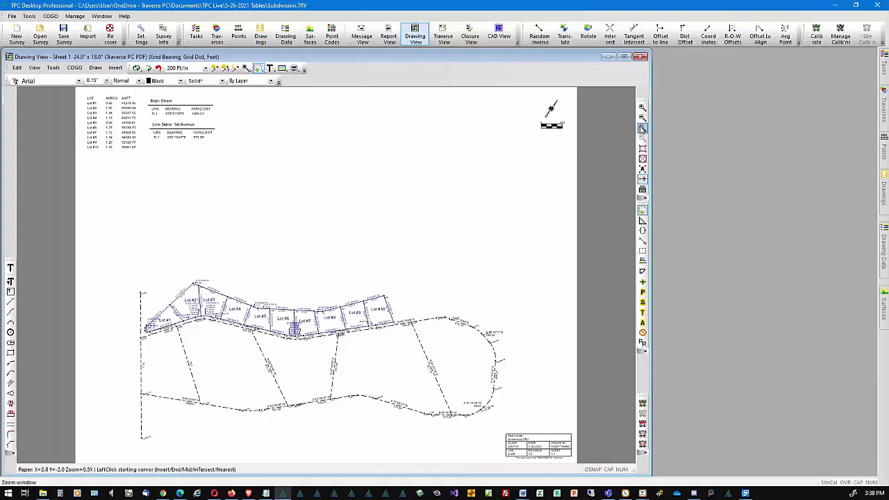
pyautogui.click(117, 299)
pyautogui.click(211, 433)
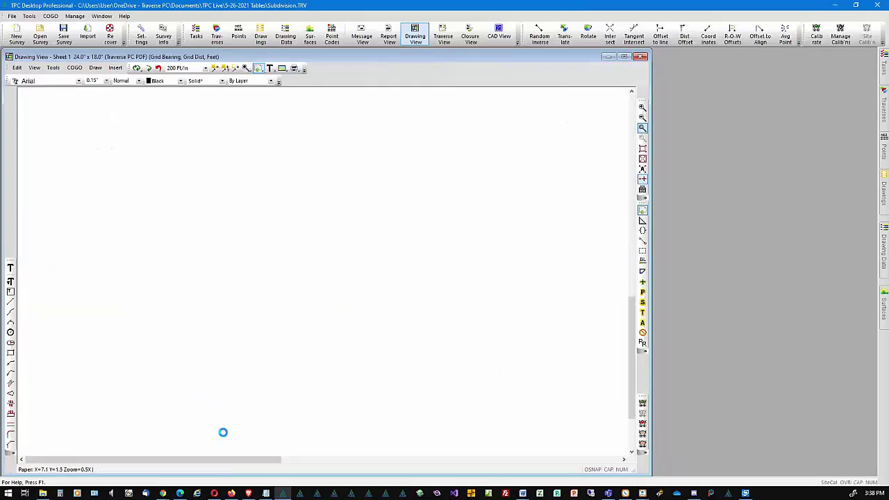
pyautogui.moveTo(474, 319)
pyautogui.mouseDown(button='middle')
pyautogui.moveTo(438, 319)
pyautogui.moveTo(396, 355)
pyautogui.moveTo(399, 348)
pyautogui.mouseUp(button='middle')
pyautogui.scroll(-2, 400, 348)
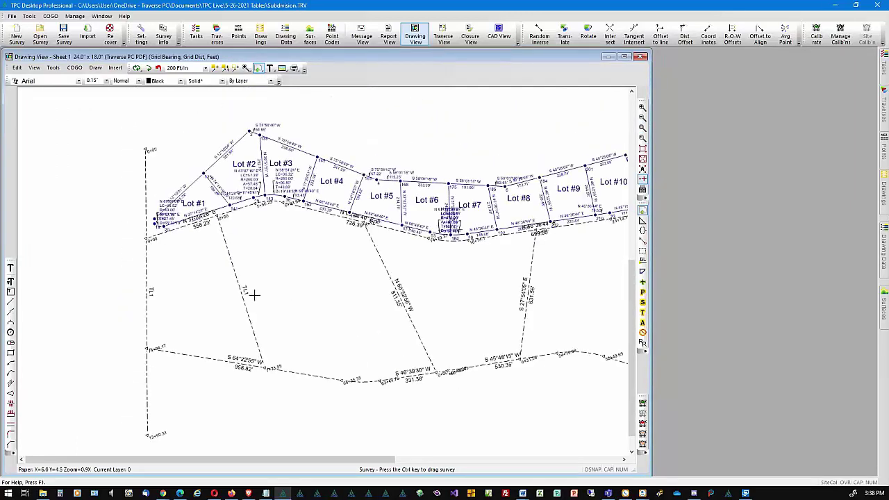
pyautogui.moveTo(247, 293)
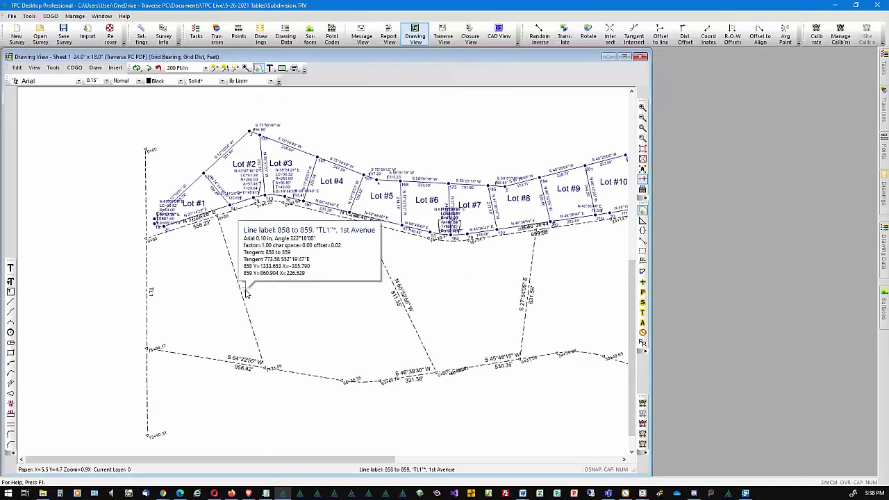
pyautogui.scroll(-2, 246, 294)
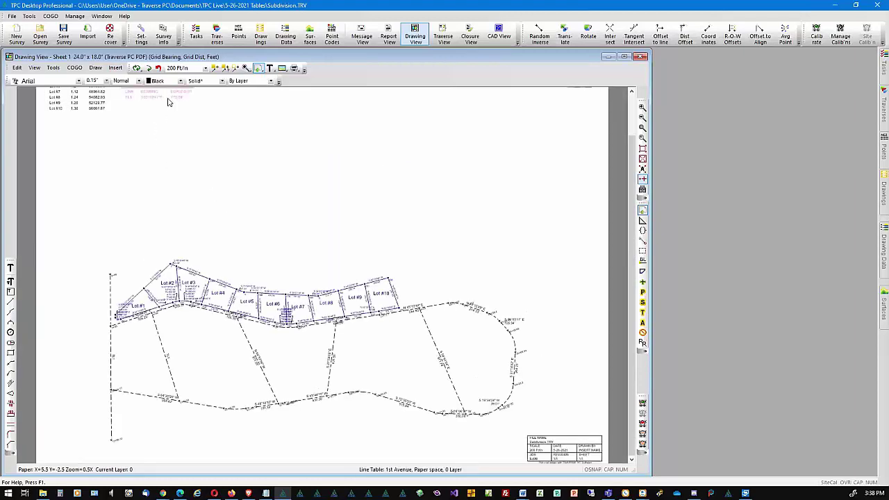
pyautogui.moveTo(166, 93)
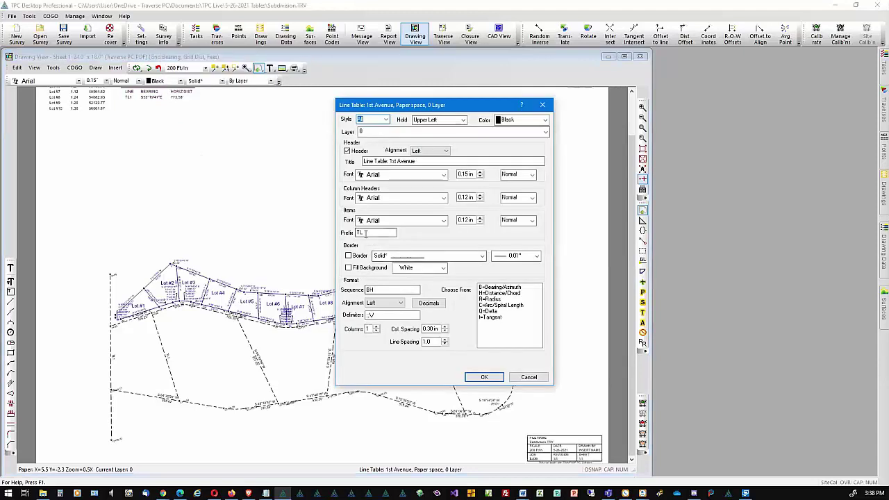
pyautogui.doubleClick(366, 234)
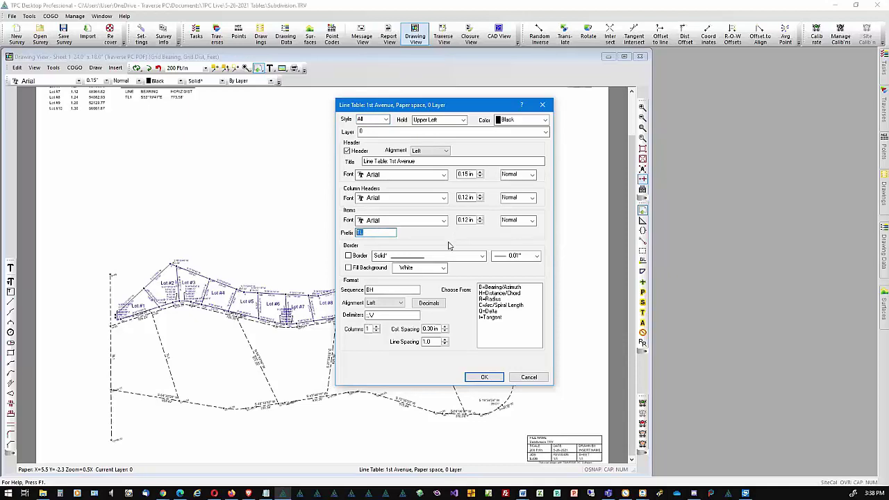
pyautogui.write('1ST AVE')
pyautogui.click(484, 377)
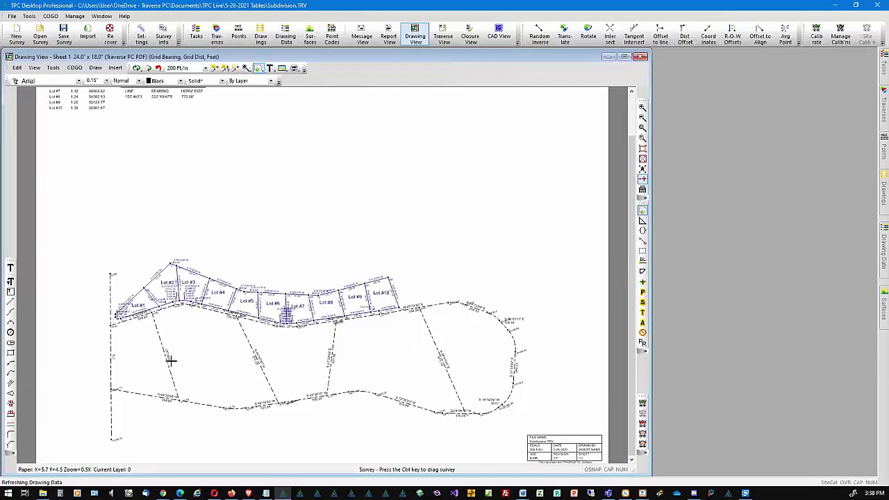
# Examine the prefixed line label on 1st Avenue and compare it with the labels on the neighbouring roads and lots
pyautogui.click(642, 128)
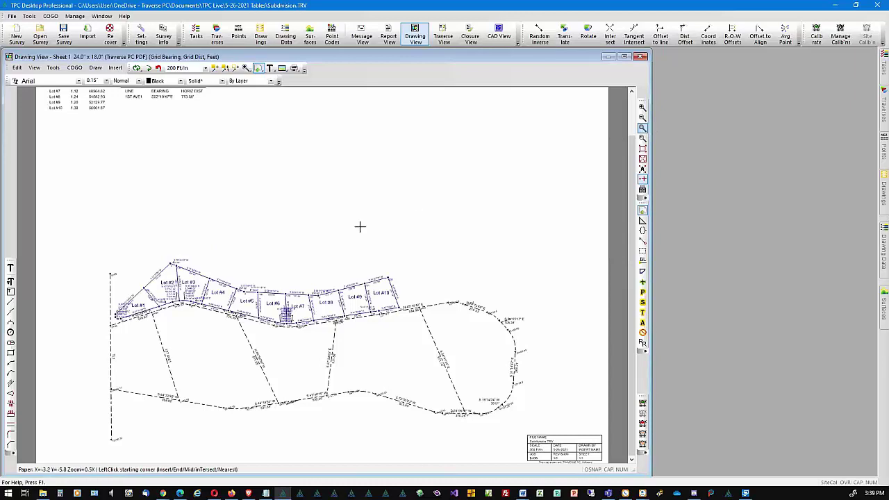
pyautogui.click(141, 330)
pyautogui.click(197, 392)
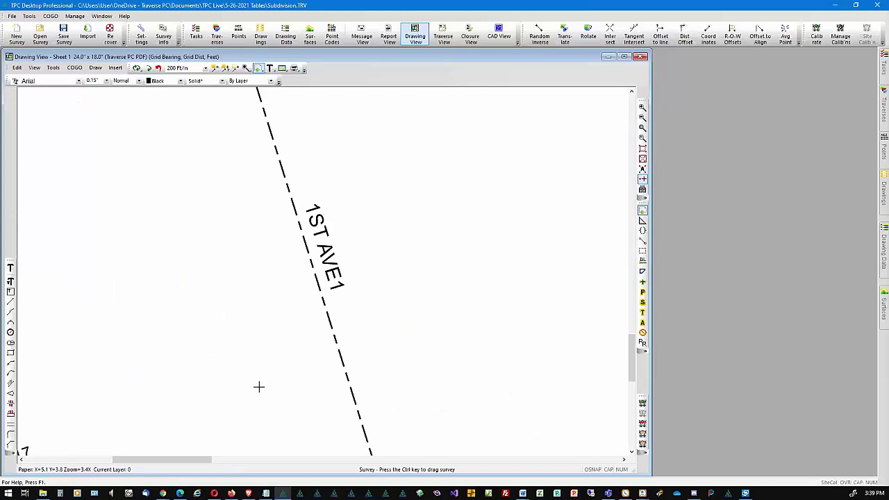
pyautogui.scroll(-3, 248, 373)
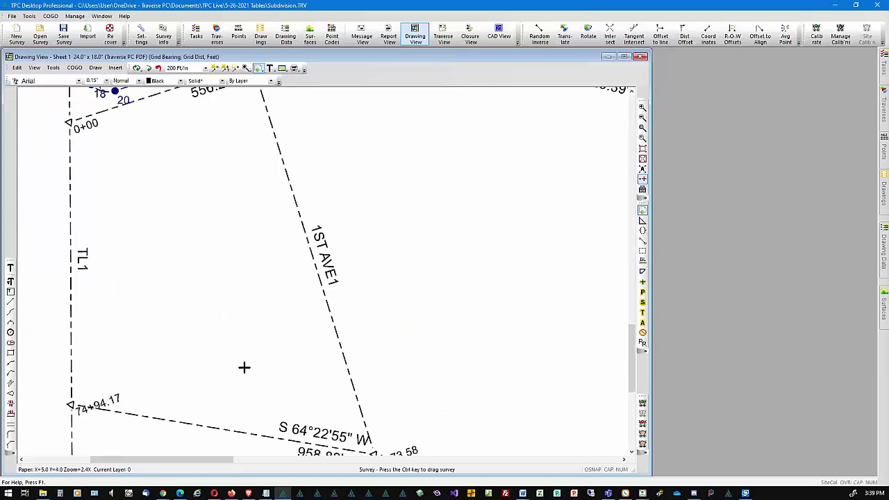
pyautogui.moveTo(443, 238); pyautogui.dragTo(391, 395, button='middle')
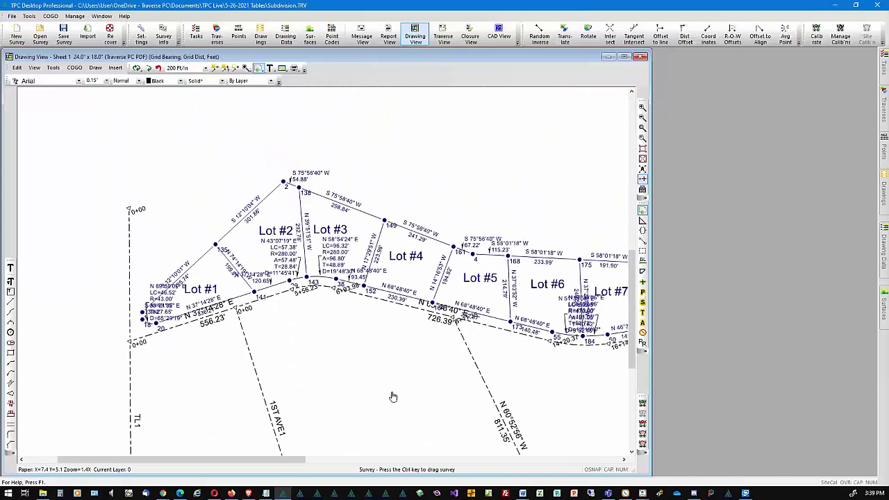
pyautogui.moveTo(421, 166); pyautogui.dragTo(379, 258, button='middle')
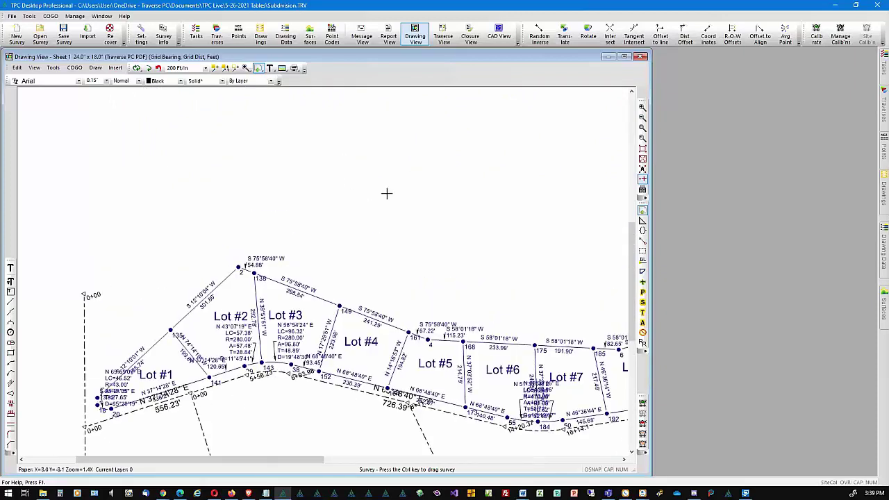
pyautogui.scroll(-4, 406, 258)
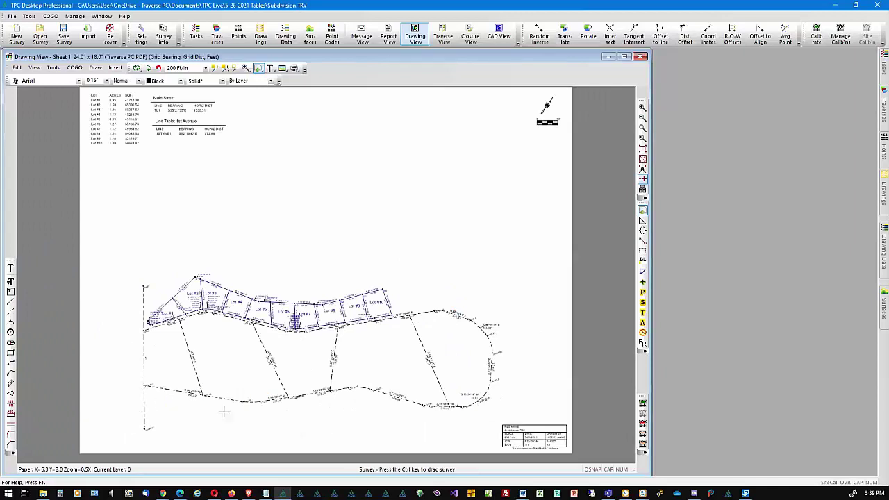
pyautogui.moveTo(430, 316)
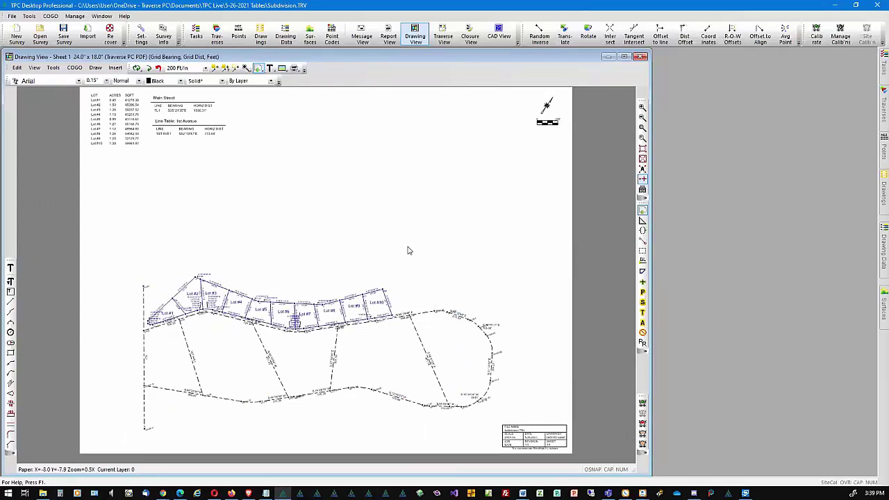
# Start a line table for the Riverside Loop traverse, shorten its title to Riverside Loop and leave the header off
pyautogui.rightClick(420, 190)
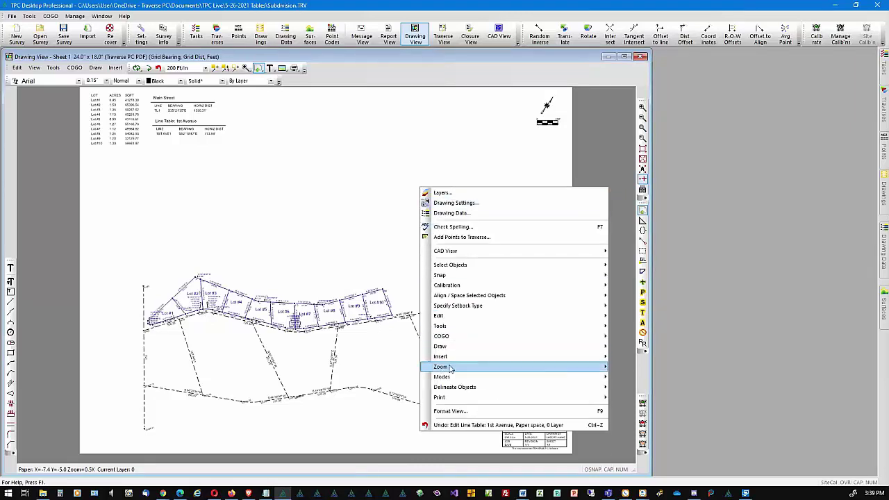
pyautogui.moveTo(480, 359)
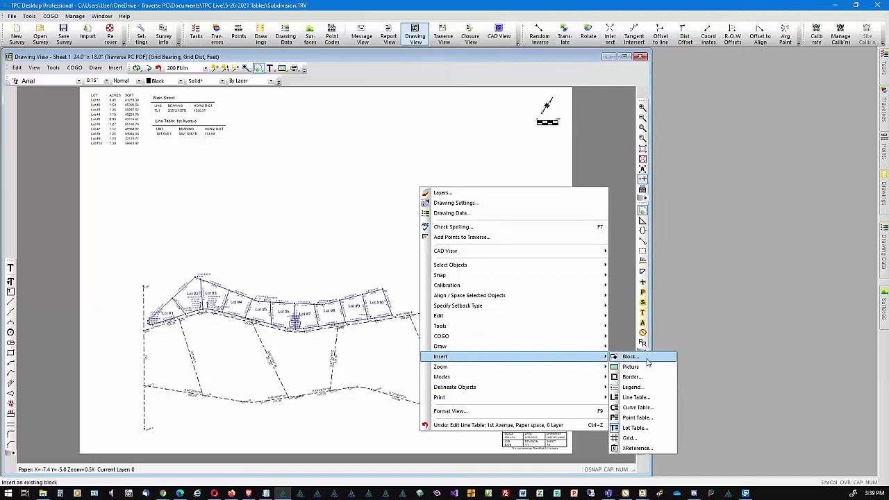
pyautogui.click(636, 397)
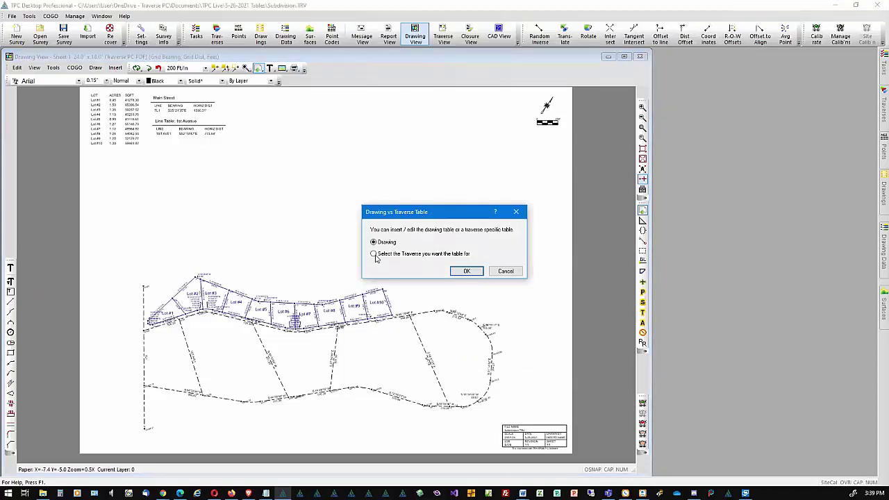
pyautogui.click(465, 271)
pyautogui.click(491, 343)
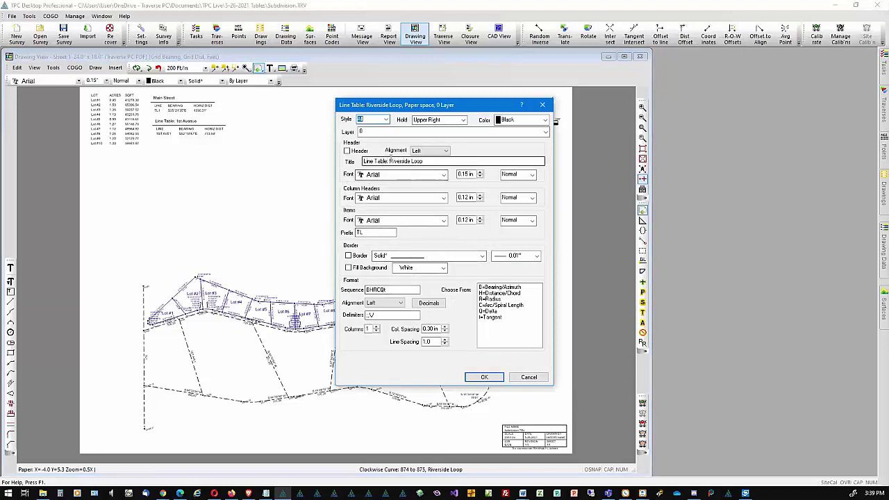
pyautogui.moveTo(391, 160); pyautogui.dragTo(325, 162)
pyautogui.press('Delete')
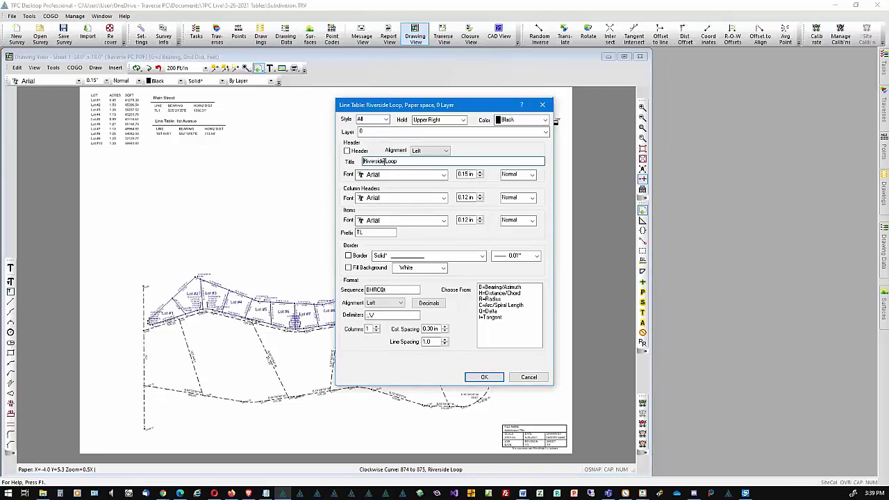
pyautogui.moveTo(384, 161); pyautogui.dragTo(360, 161)
pyautogui.click(347, 151)
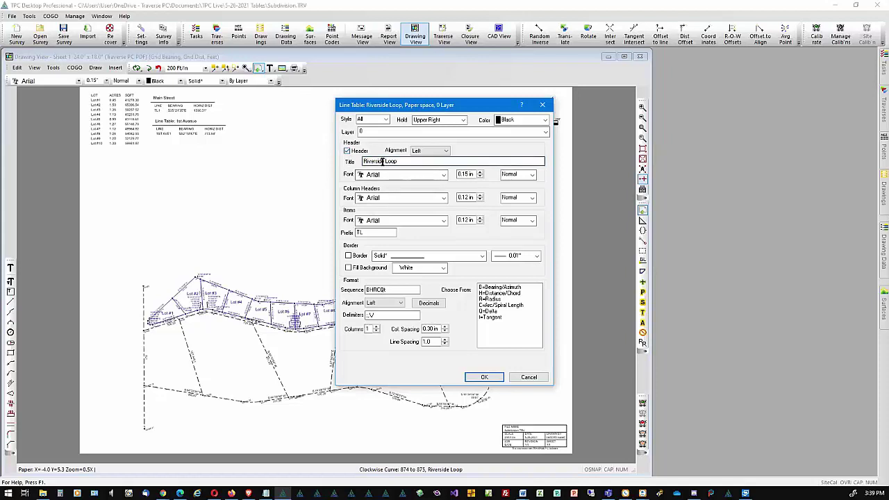
pyautogui.moveTo(384, 161); pyautogui.dragTo(348, 158)
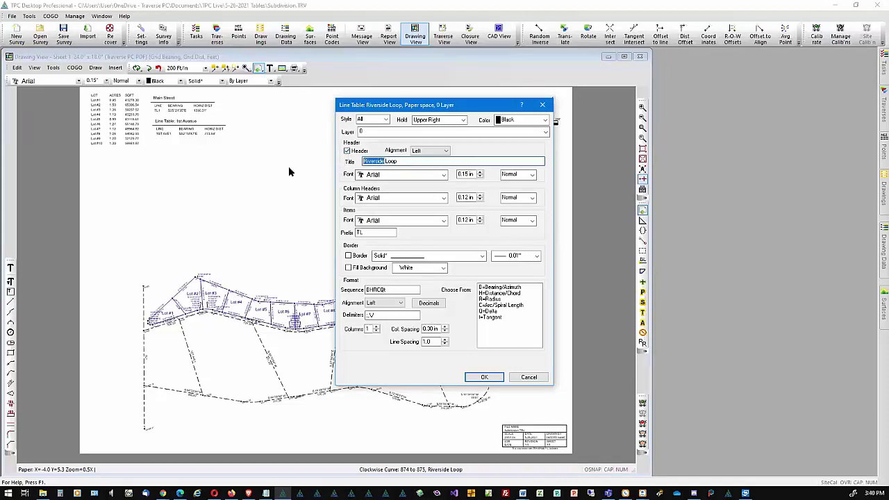
pyautogui.click(348, 151)
pyautogui.hotkey('ctrl', 'c')
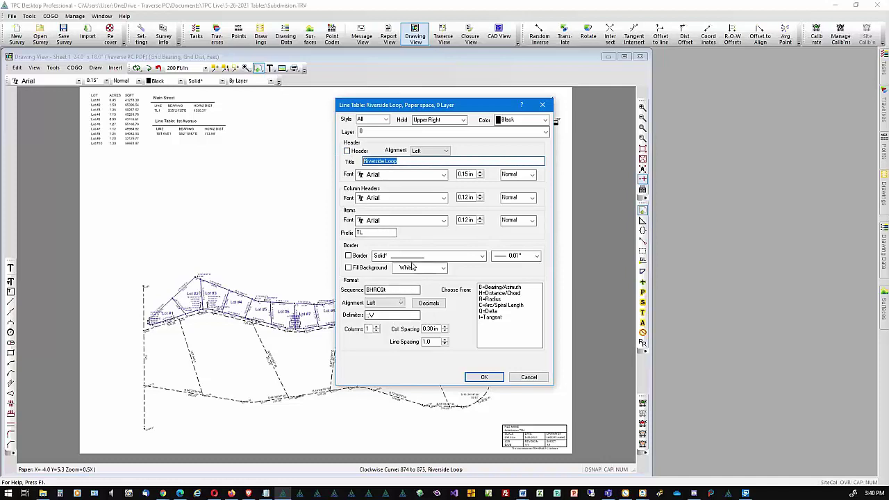
# Set the item prefix to Riverside Loop, insert the table and place it below the 1st Avenue table
pyautogui.doubleClick(368, 232)
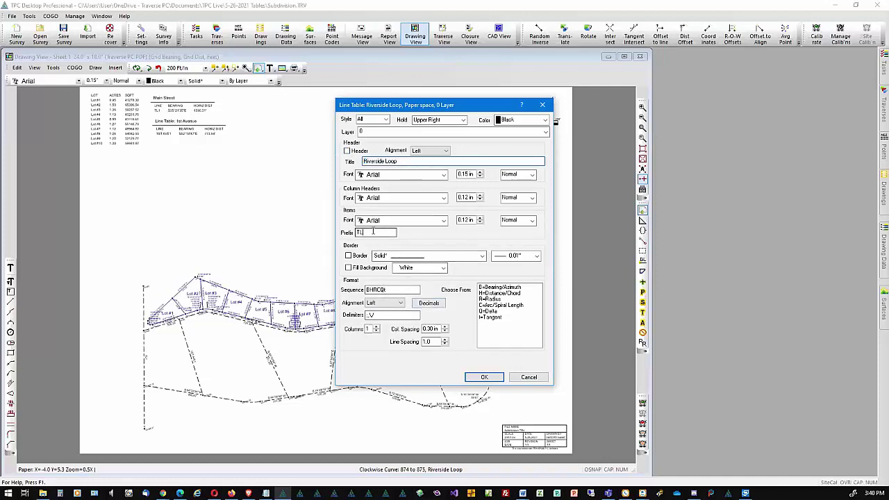
pyautogui.hotkey('ctrl', 'v')
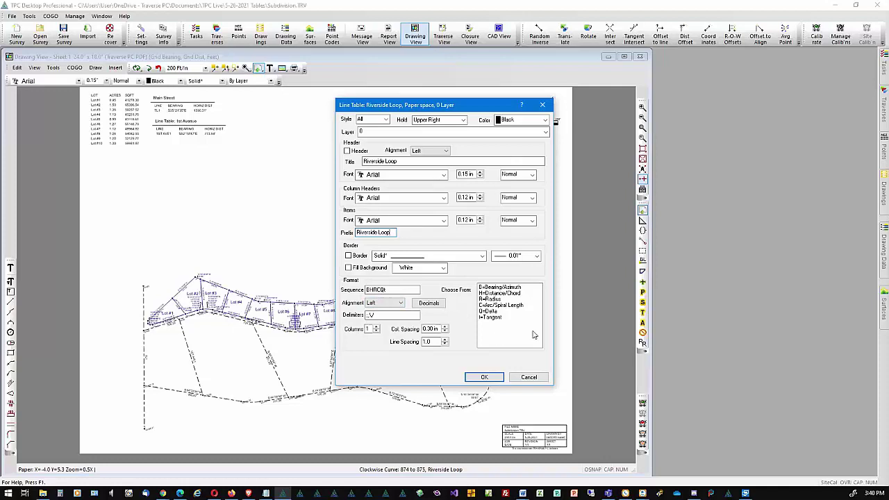
pyautogui.click(480, 378)
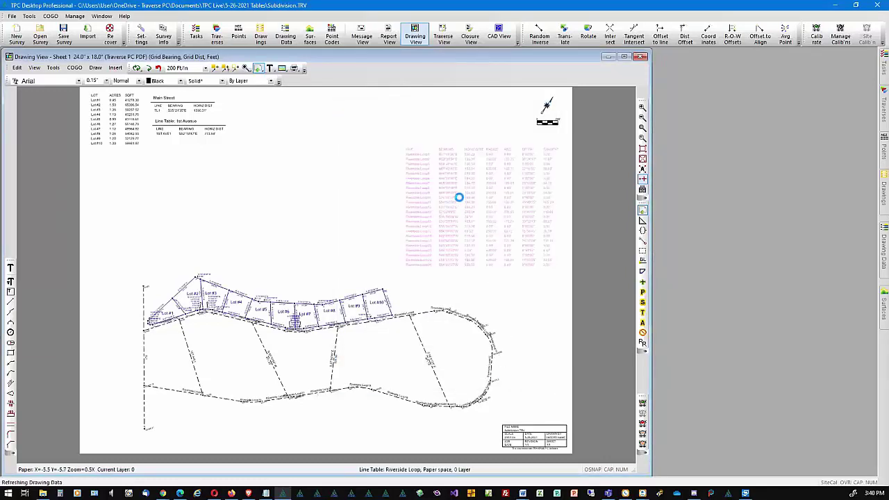
pyautogui.moveTo(462, 150); pyautogui.dragTo(209, 143)
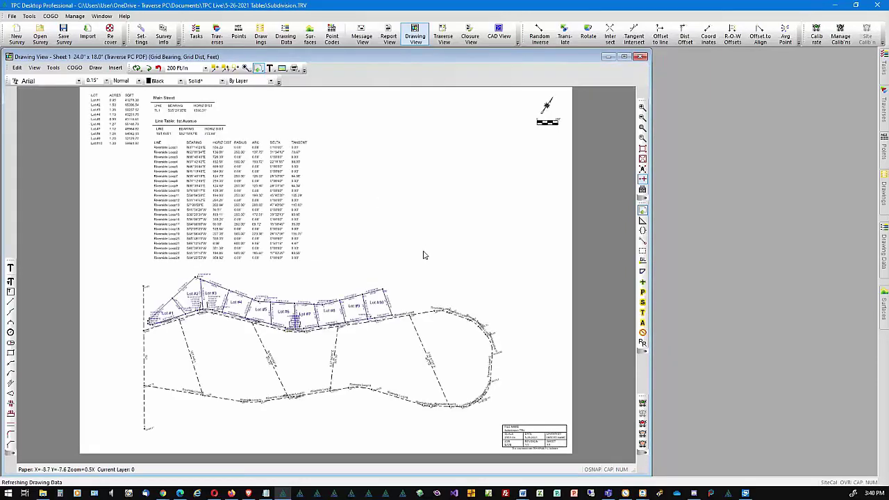
pyautogui.click(643, 129)
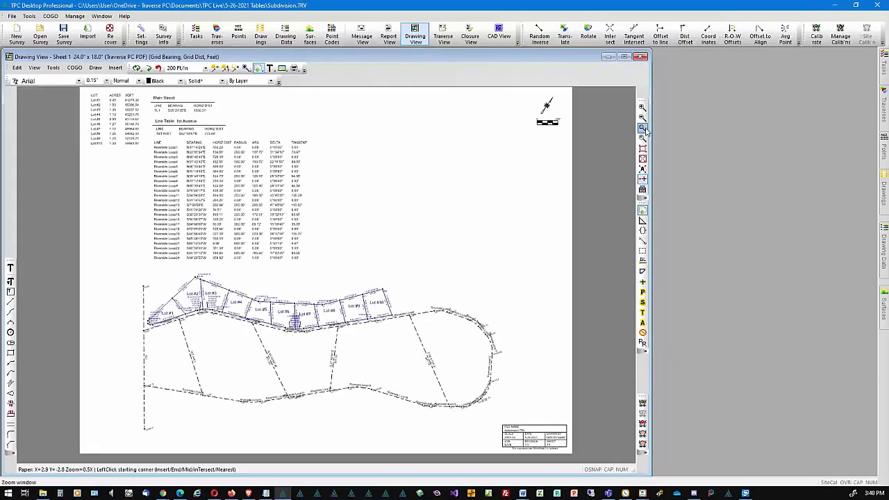
# Check the item names in the Riverside Loop line table and delete that table from the sheet
pyautogui.click(254, 268)
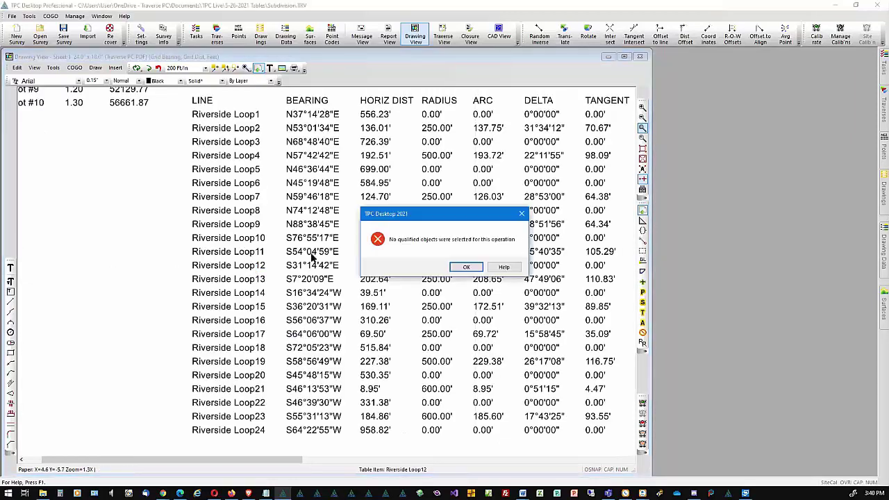
pyautogui.click(468, 268)
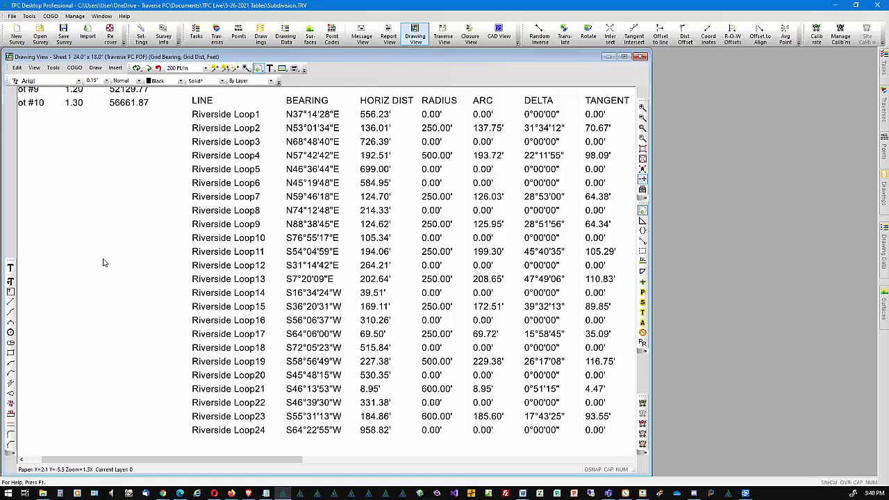
pyautogui.scroll(-5, 102, 263)
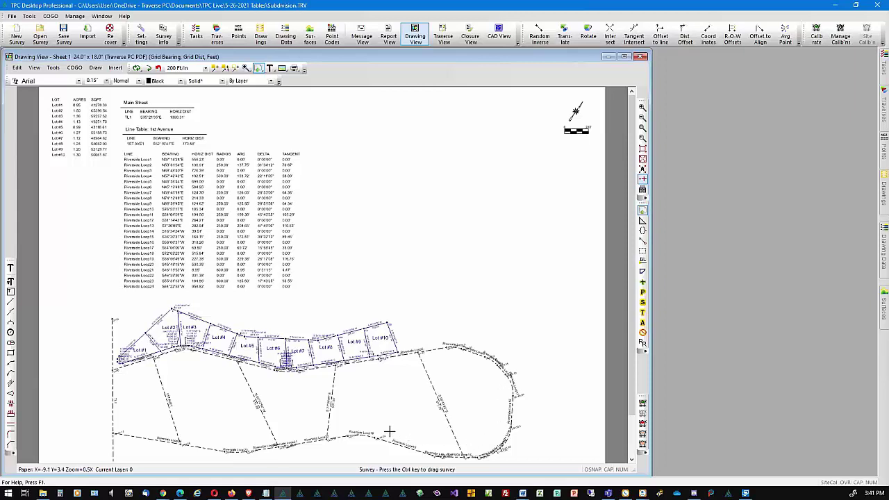
pyautogui.rightClick(159, 213)
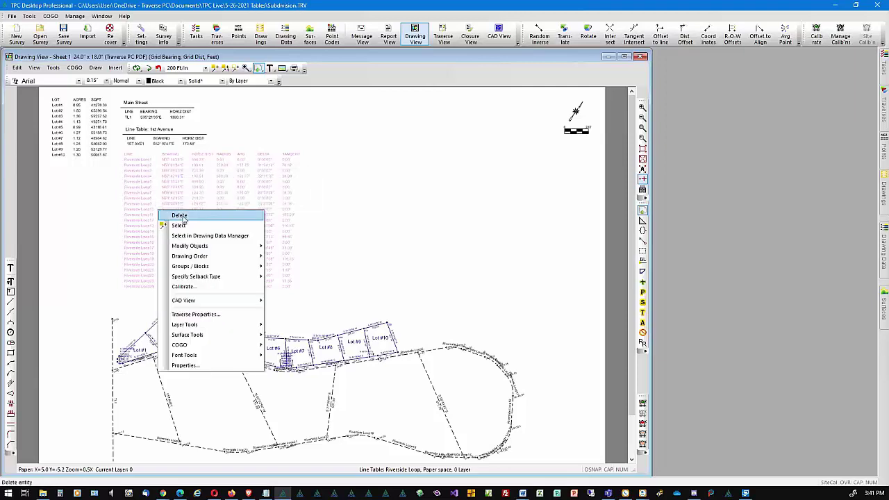
pyautogui.click(179, 216)
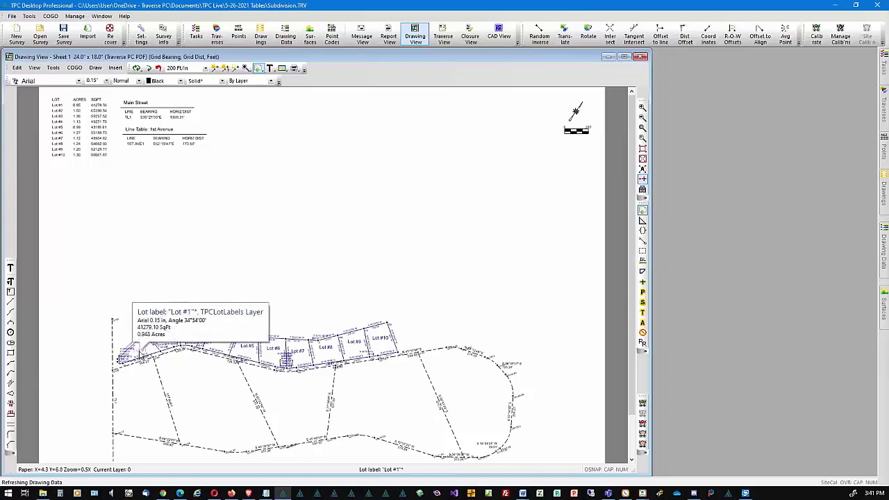
# Start a line table for the Lot #1 traverse and set its item prefix to TL1
pyautogui.rightClick(142, 356)
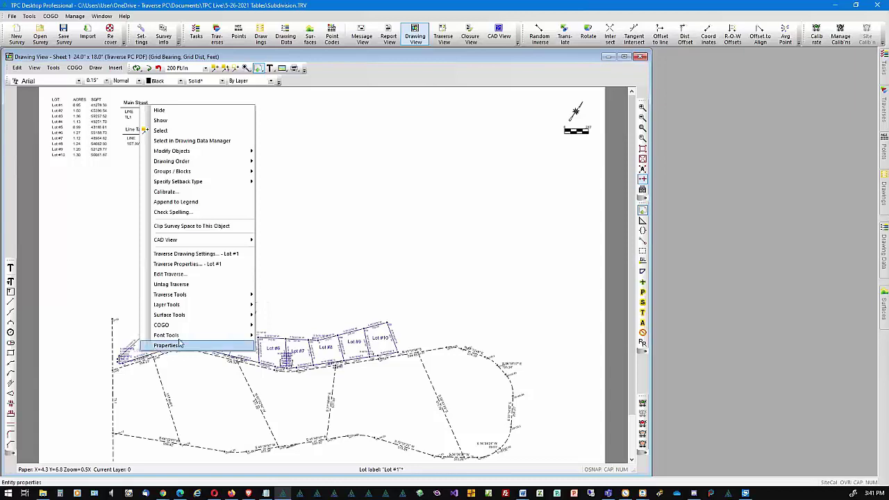
pyautogui.moveTo(215, 295)
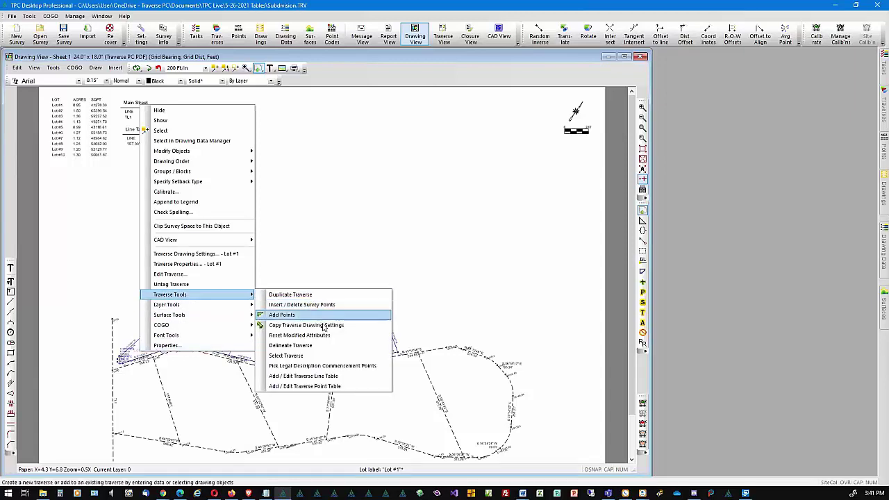
pyautogui.click(333, 377)
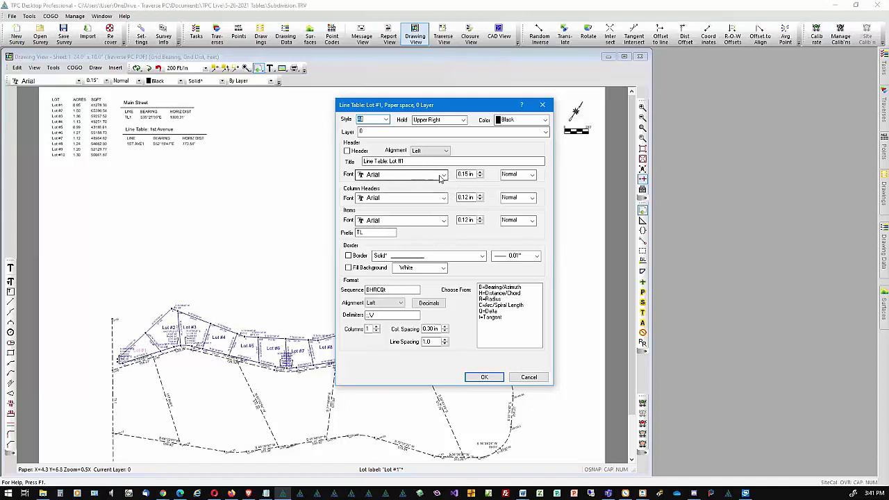
pyautogui.click(373, 233)
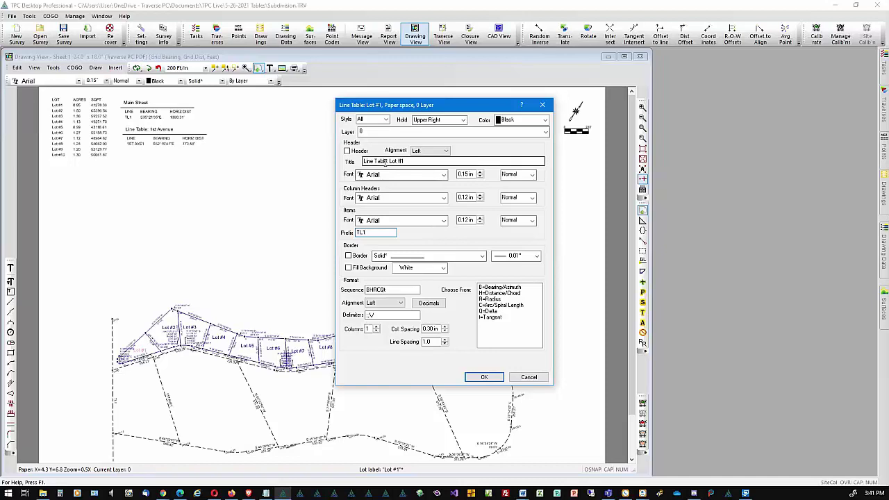
# Shorten the table title to Lot #1, enable the header and insert the table on the sheet
pyautogui.moveTo(389, 161); pyautogui.dragTo(351, 160)
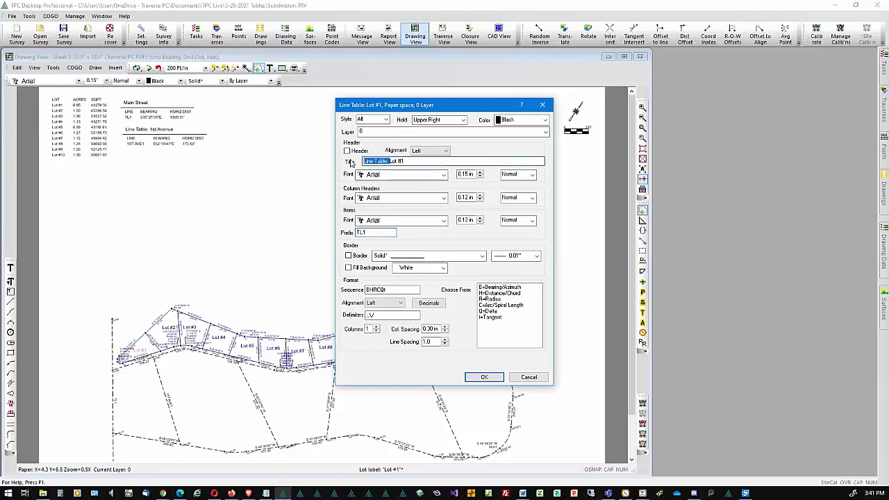
pyautogui.press('Delete')
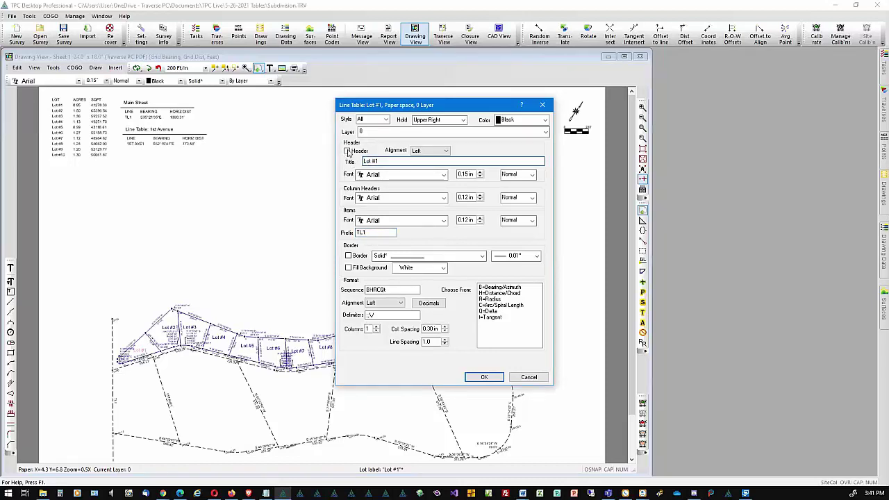
pyautogui.click(348, 151)
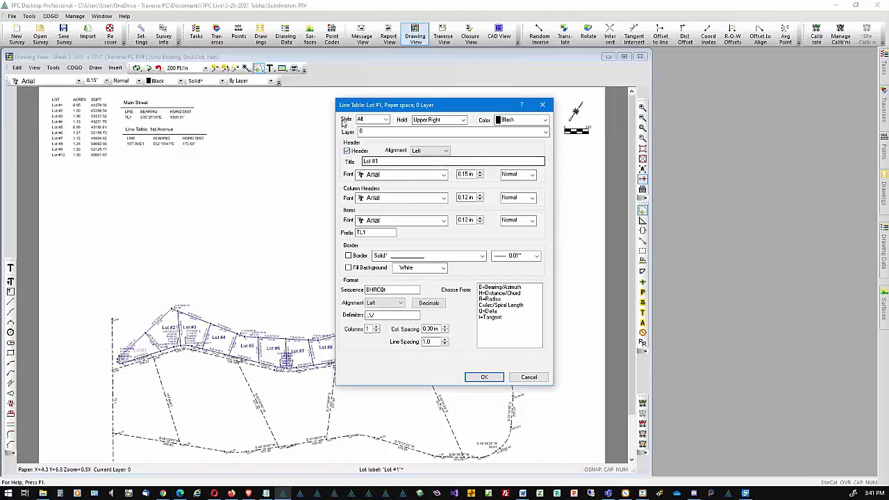
pyautogui.click(485, 377)
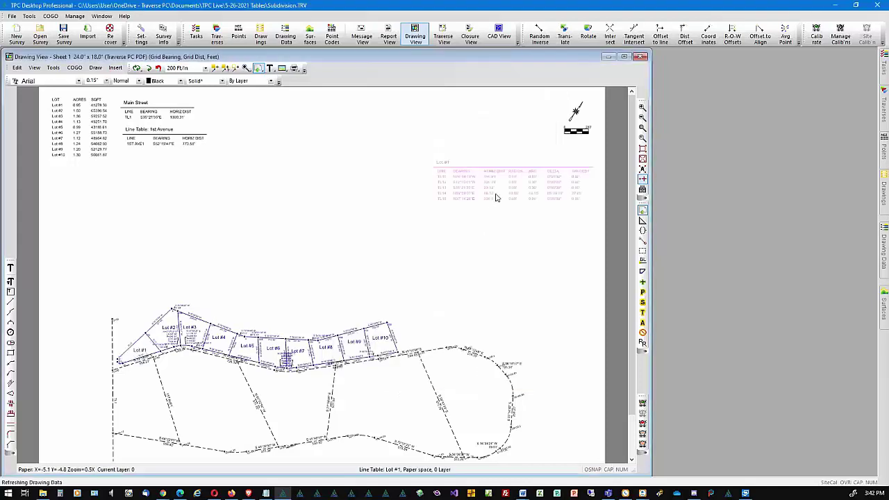
# Place the Lot #1 table beside the Main Street table and check its line names up close
pyautogui.moveTo(380, 149); pyautogui.dragTo(291, 122)
pyautogui.click(643, 128)
pyautogui.click(219, 94)
pyautogui.click(254, 142)
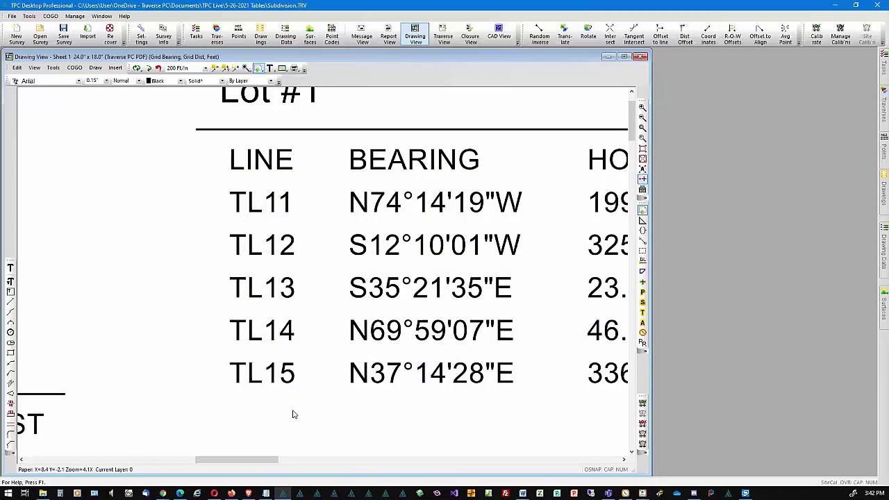
# Start a line table for the Lot #2 traverse and set its item prefix to TL2
pyautogui.scroll(-5, 293, 415)
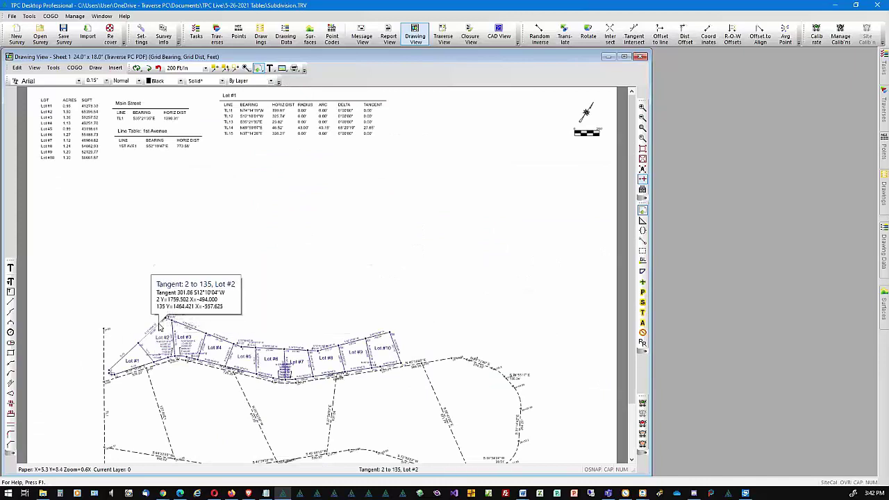
pyautogui.rightClick(159, 325)
pyautogui.moveTo(264, 267)
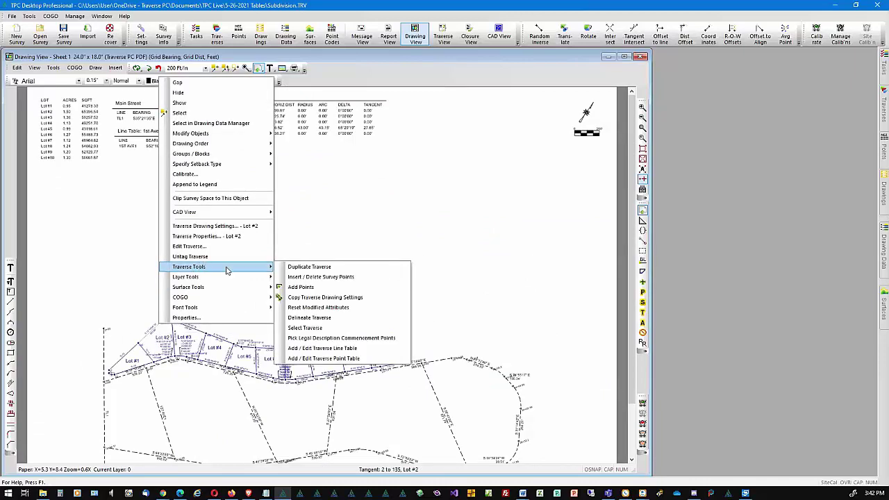
pyautogui.click(334, 347)
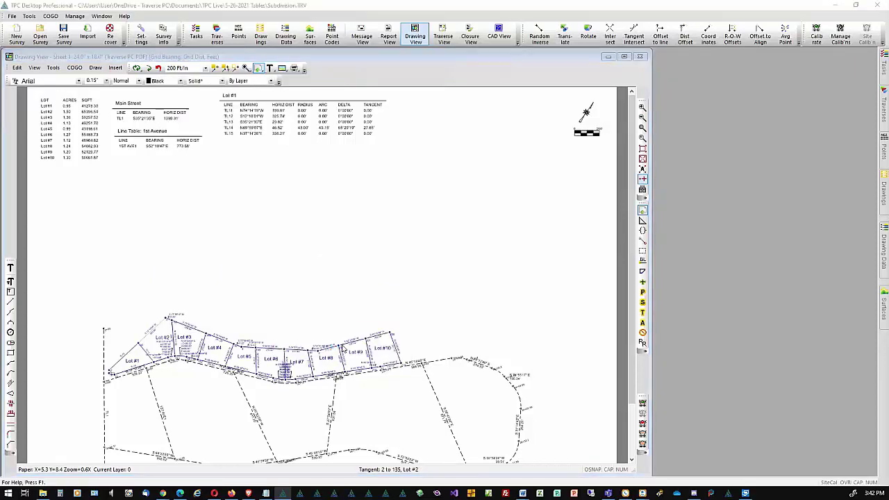
pyautogui.click(368, 232)
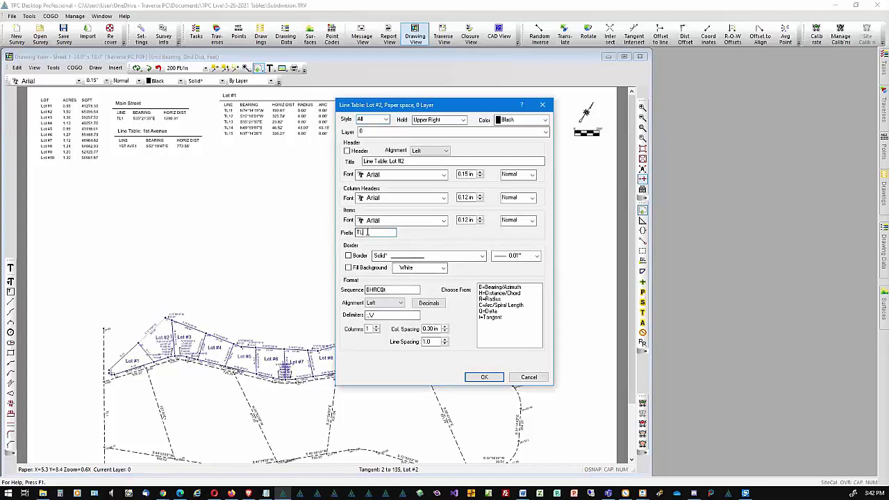
pyautogui.write('2')
# Insert the table with its header enabled and the title shortened to Lot #2, and place it directly below the Lot #1 table
pyautogui.click(347, 151)
pyautogui.moveTo(391, 161); pyautogui.dragTo(345, 159)
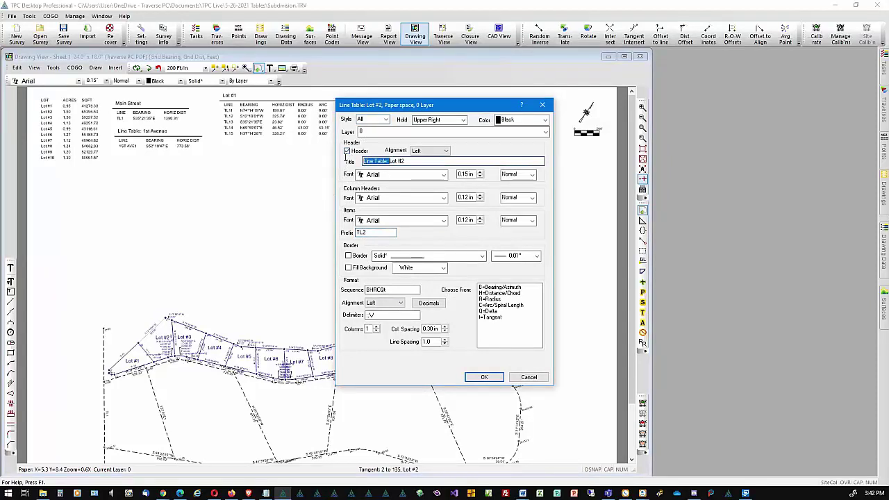
pyautogui.press('Delete')
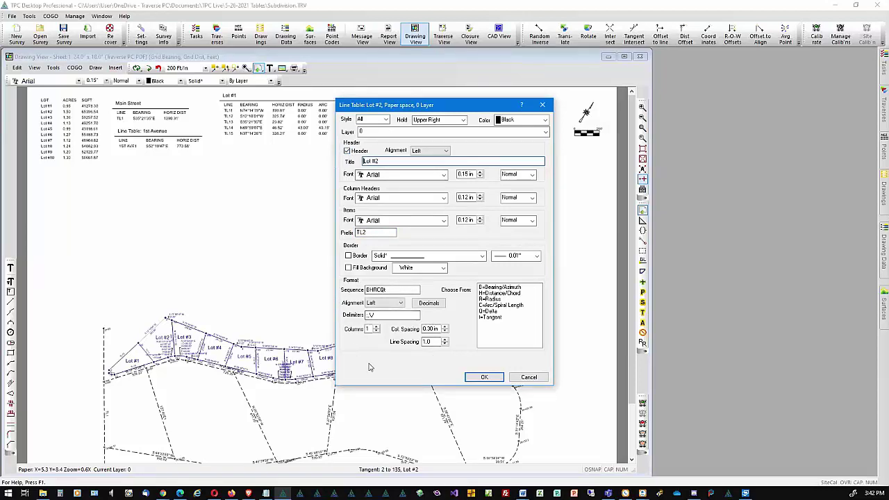
pyautogui.click(490, 378)
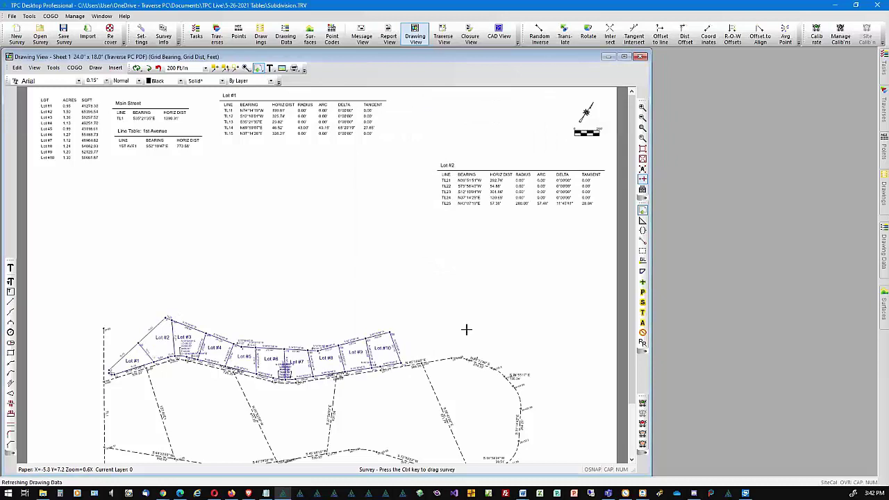
pyautogui.moveTo(466, 185); pyautogui.dragTo(257, 170)
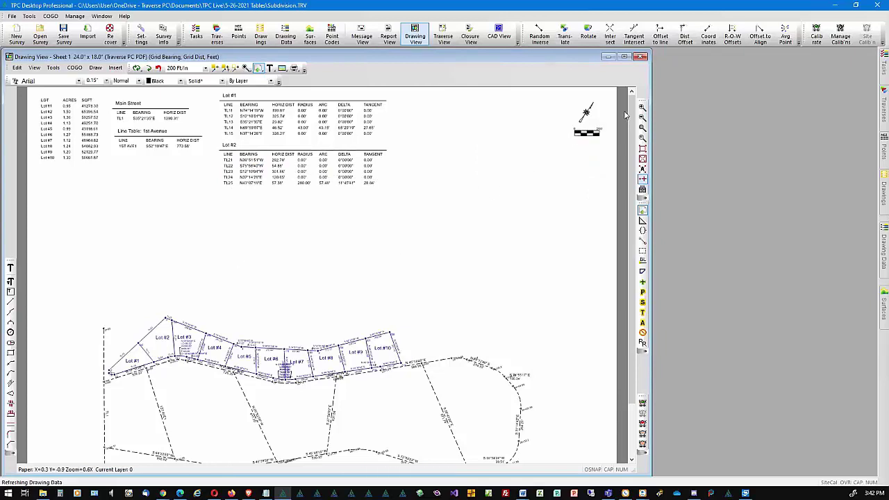
# Compare the Lot #2 table's line names with the line labels around Lot #1 and Lot #2 in the plan
pyautogui.click(642, 127)
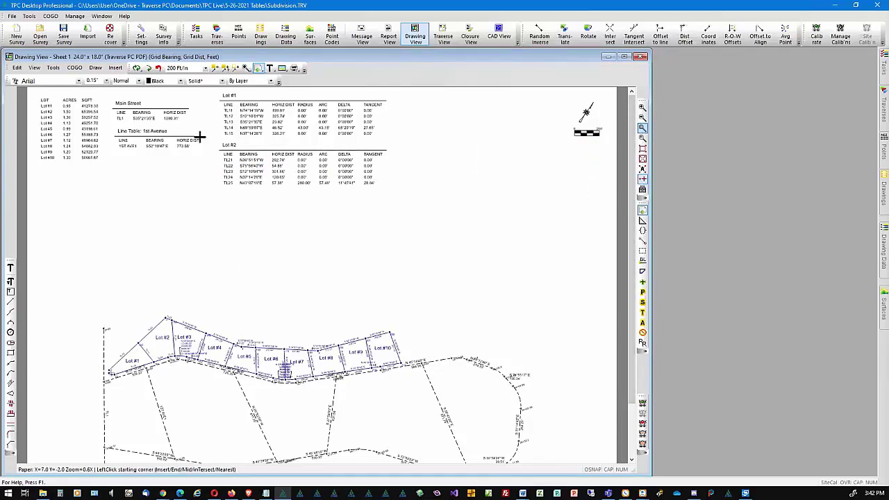
pyautogui.click(269, 203)
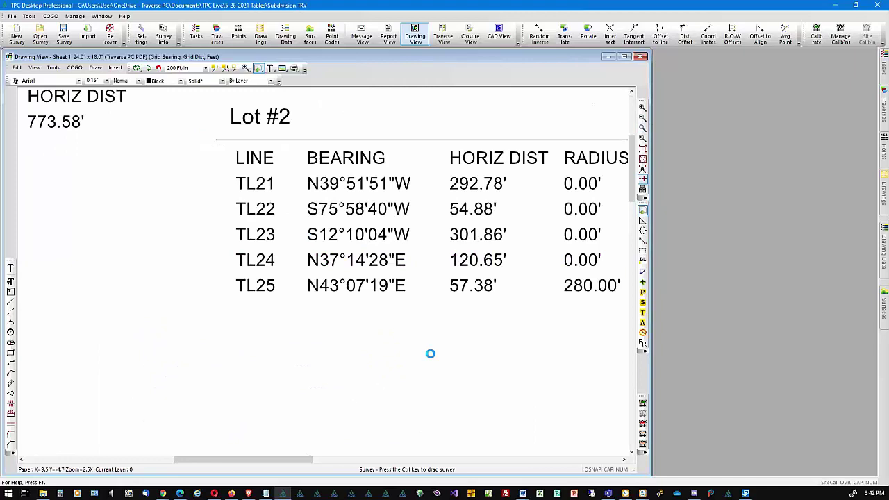
pyautogui.moveTo(634, 177); pyautogui.dragTo(652, 299)
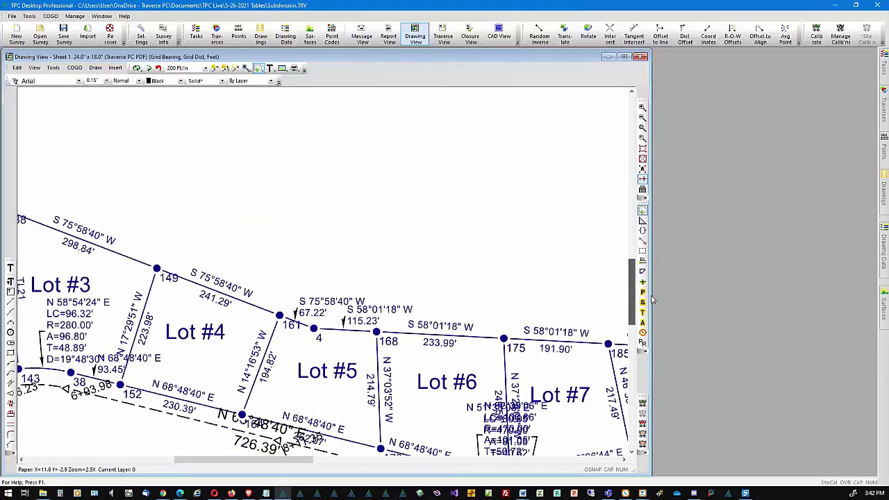
pyautogui.moveTo(151, 190)
pyautogui.mouseDown(button='middle')
pyautogui.moveTo(483, 222)
pyautogui.moveTo(526, 204)
pyautogui.moveTo(538, 172)
pyautogui.mouseUp(button='middle')
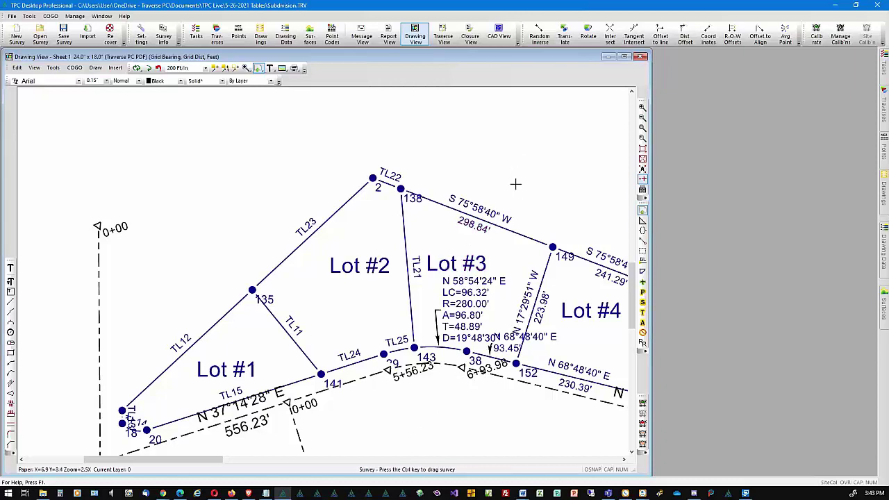
pyautogui.scroll(-1, 505, 170)
pyautogui.scroll(-5, 503, 168)
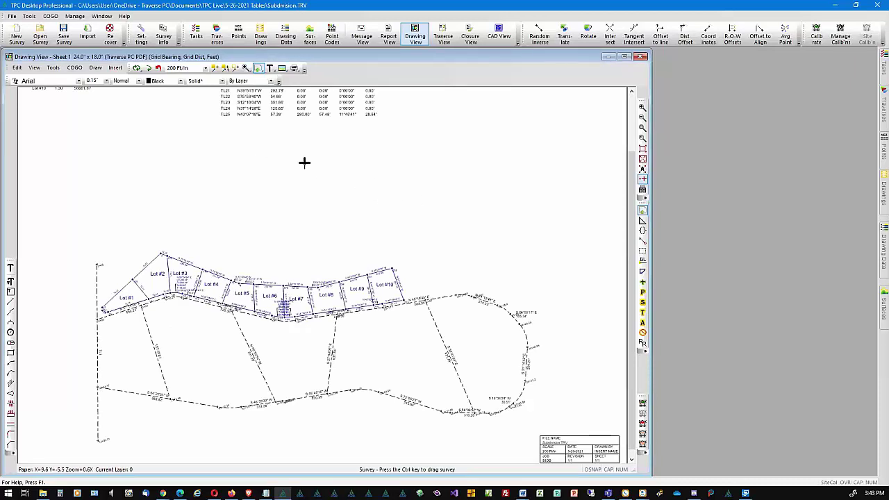
pyautogui.moveTo(369, 171)
pyautogui.mouseDown(button='middle')
pyautogui.moveTo(393, 213)
pyautogui.moveTo(395, 263)
pyautogui.mouseUp(button='middle')
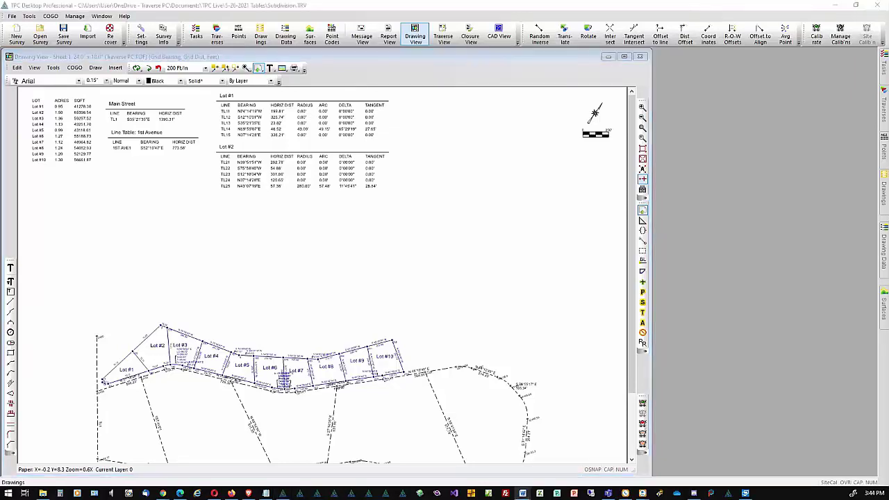
# Start a new line table for the Riverside Loop traverse, shorten its title to Riverside Loop and enable the header
pyautogui.click(480, 305)
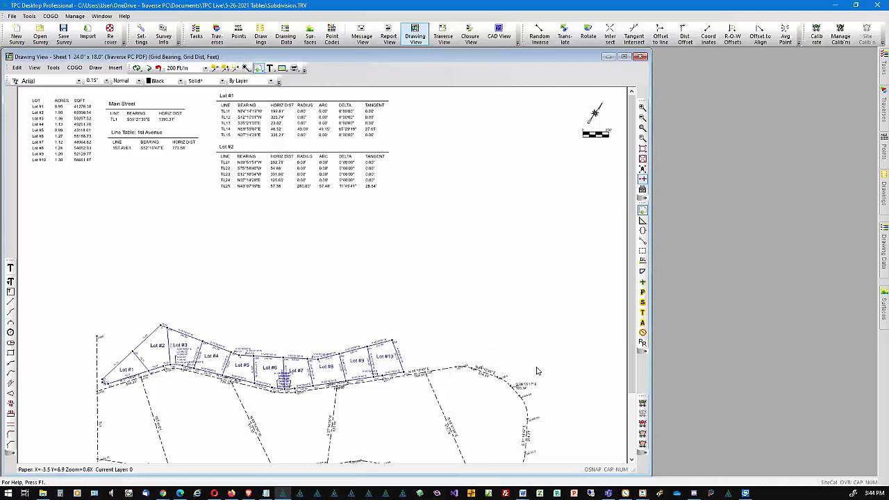
pyautogui.moveTo(510, 387)
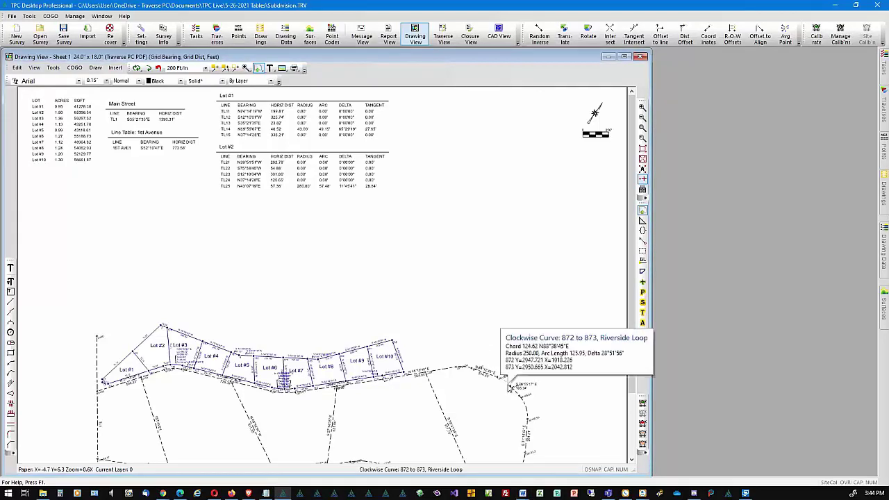
pyautogui.rightClick(510, 387)
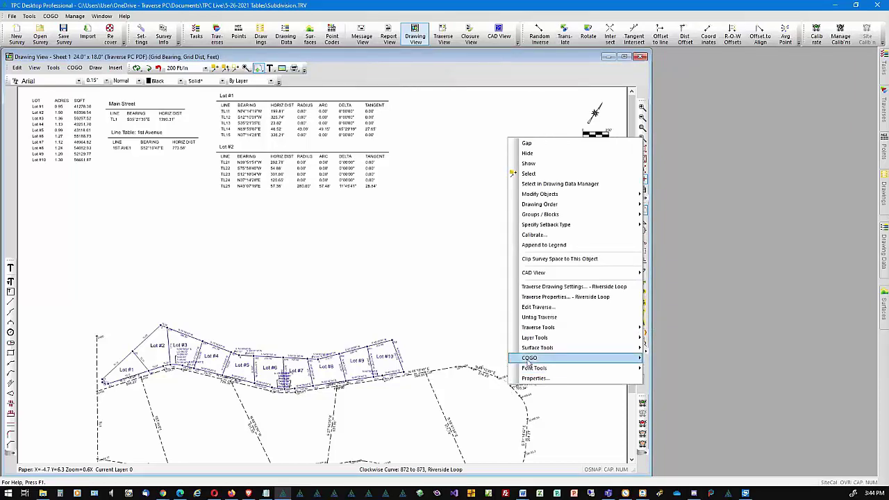
pyautogui.moveTo(538, 339)
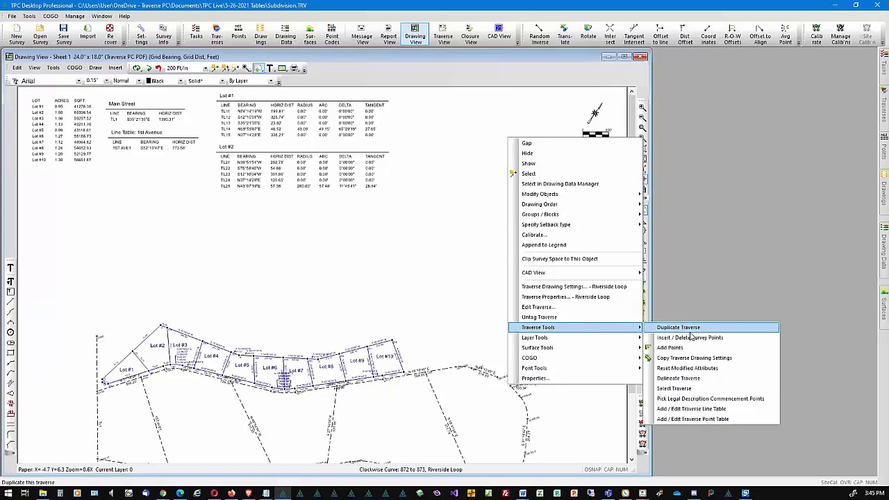
pyautogui.click(713, 410)
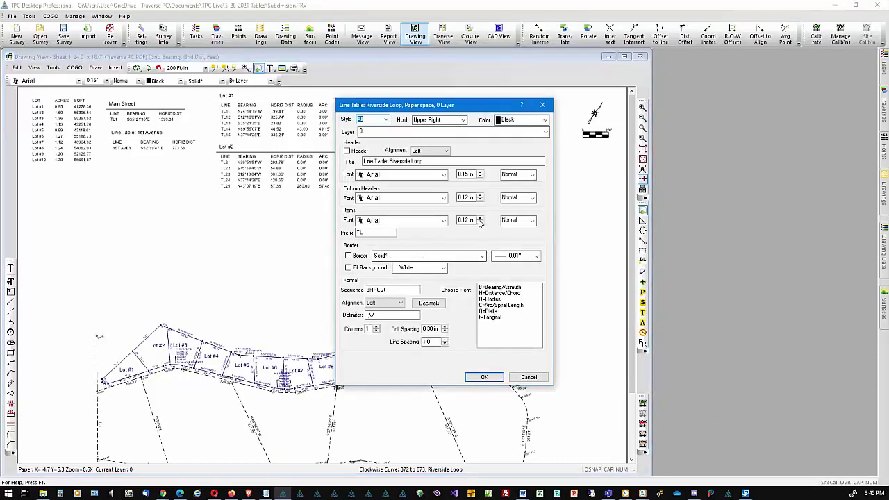
pyautogui.click(388, 161)
pyautogui.moveTo(389, 161); pyautogui.dragTo(340, 160)
pyautogui.press('BackSpace')
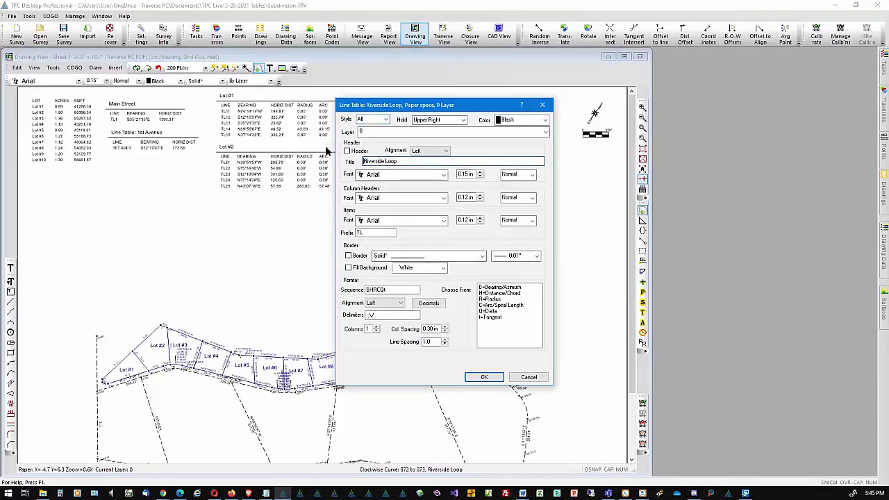
pyautogui.click(347, 152)
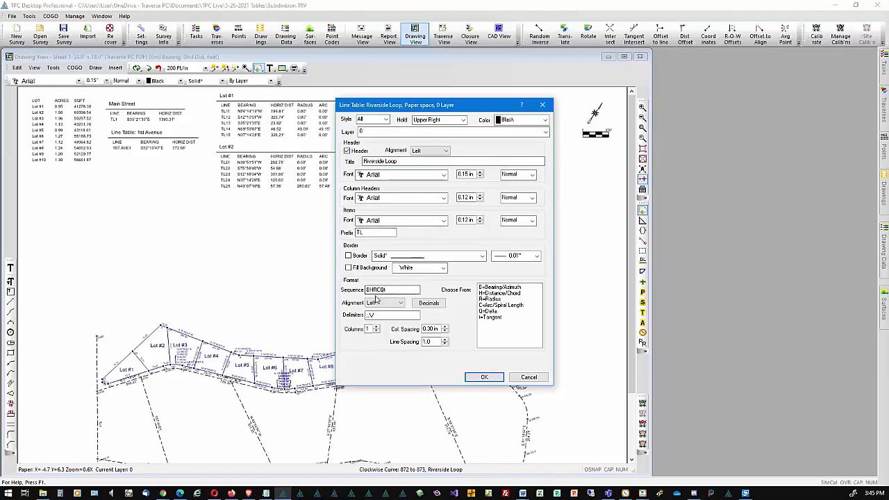
# Set the Riverside Loop line table's item prefix to TL3 and insert the table
pyautogui.click(361, 234)
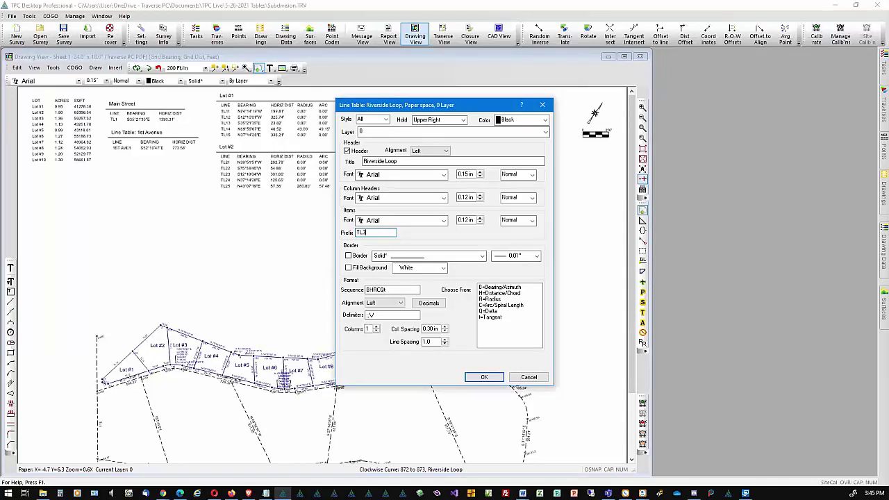
pyautogui.click(482, 377)
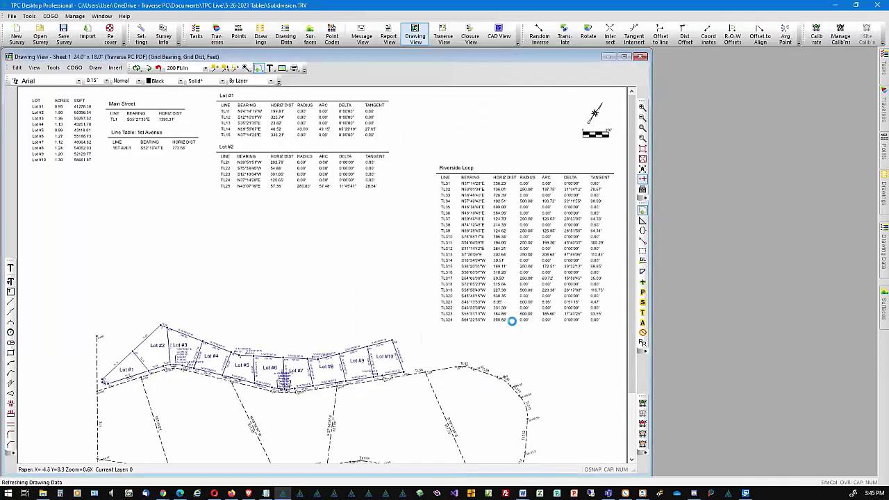
# Edit the Riverside Loop line table so its item prefix is TL3-
pyautogui.click(643, 128)
pyautogui.click(414, 221)
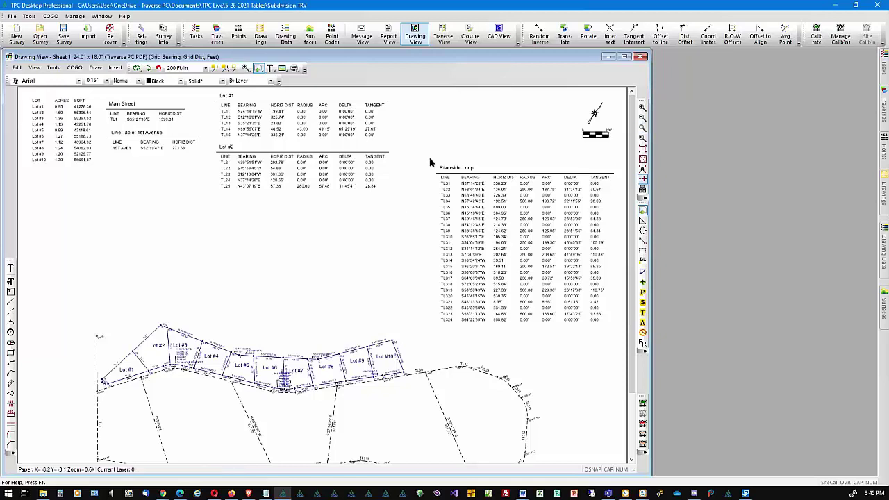
pyautogui.press('Escape')
pyautogui.click(642, 128)
pyautogui.click(406, 154)
pyautogui.click(504, 358)
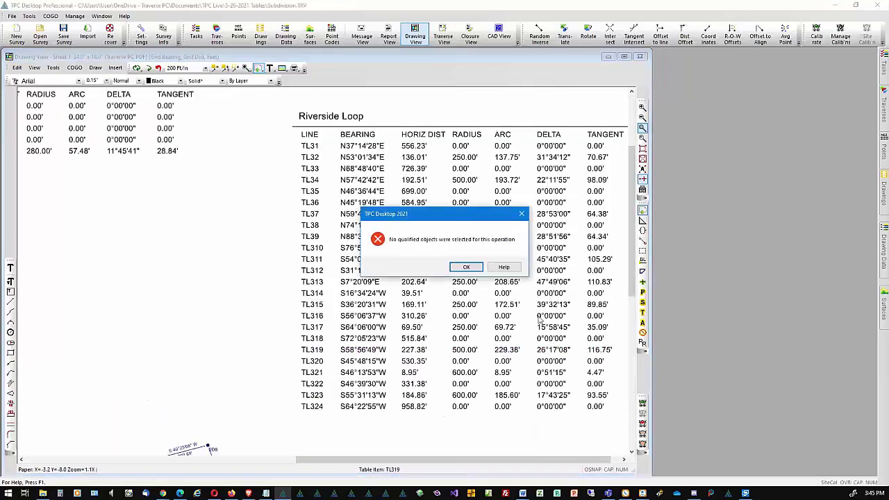
pyautogui.click(466, 267)
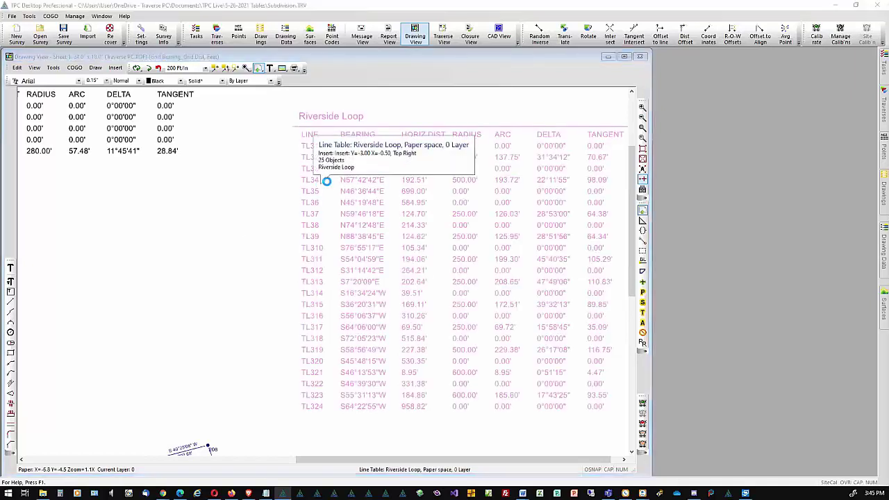
pyautogui.doubleClick(327, 180)
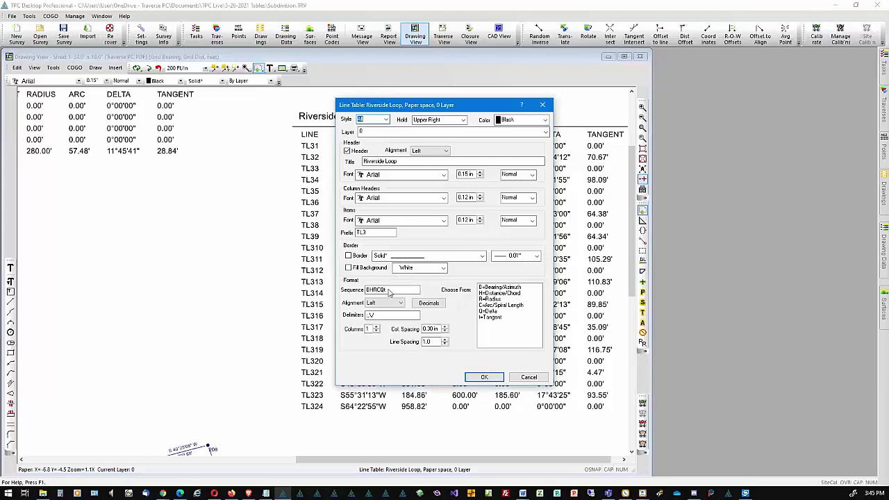
pyautogui.click(367, 231)
pyautogui.click(485, 378)
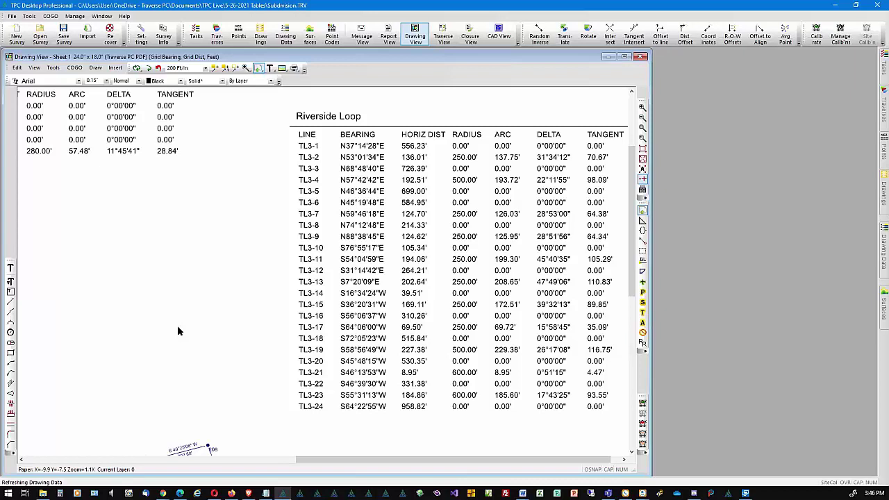
# Move the Riverside Loop line table up beside the Lot #1 table, level with its title
pyautogui.click(319, 305)
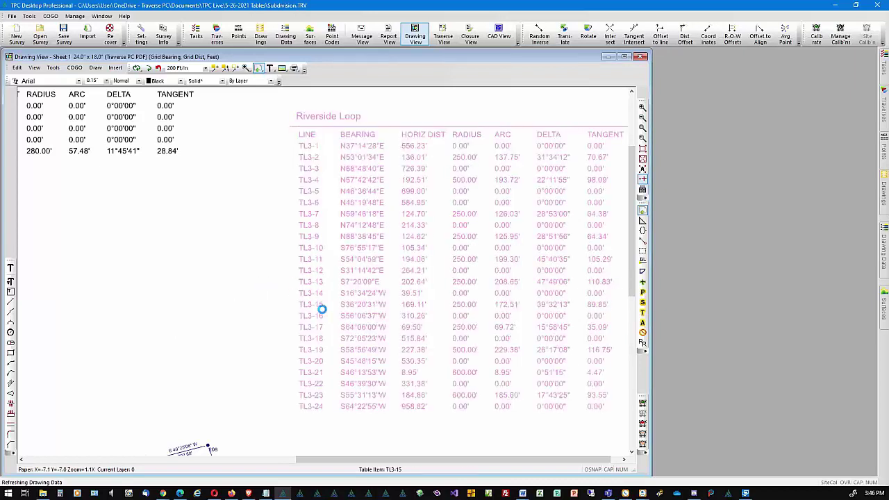
pyautogui.click(119, 334)
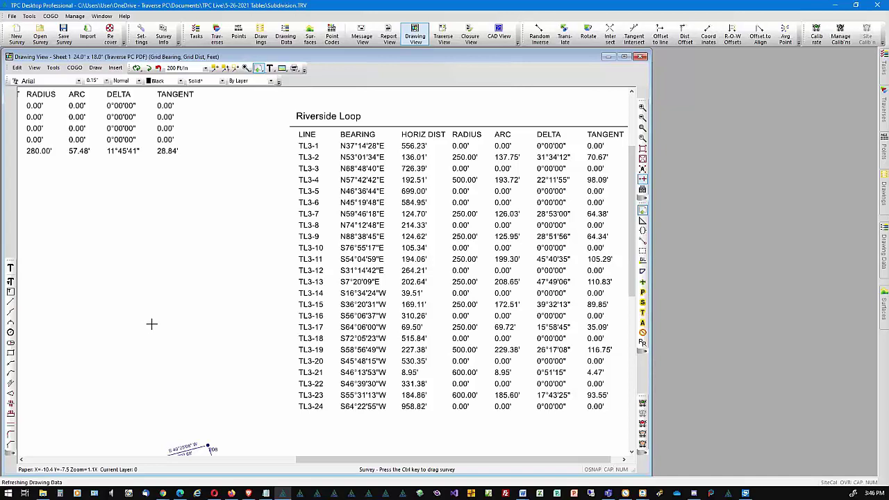
pyautogui.scroll(-3, 163, 322)
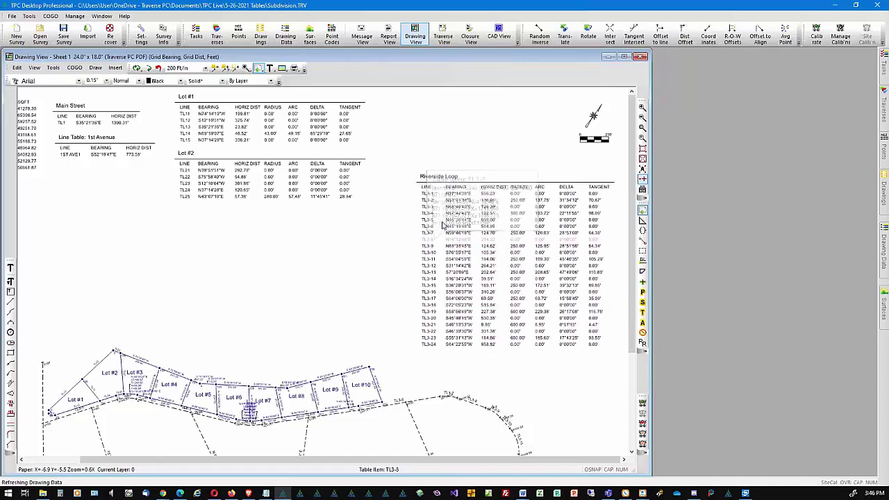
pyautogui.moveTo(439, 224); pyautogui.dragTo(409, 140)
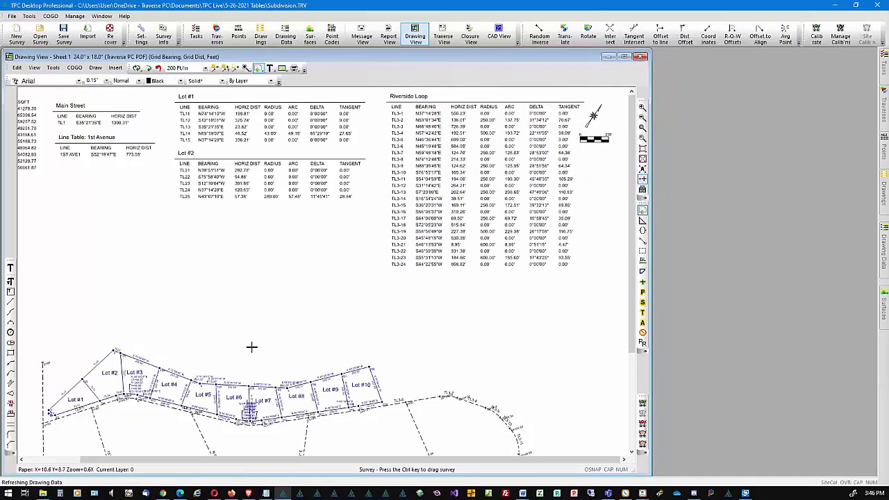
# Start a traverse-specific point table for the Riverside Loop traverse
pyautogui.moveTo(251, 346)
pyautogui.mouseDown(button='middle')
pyautogui.moveTo(313, 323)
pyautogui.moveTo(326, 242)
pyautogui.mouseUp(button='middle')
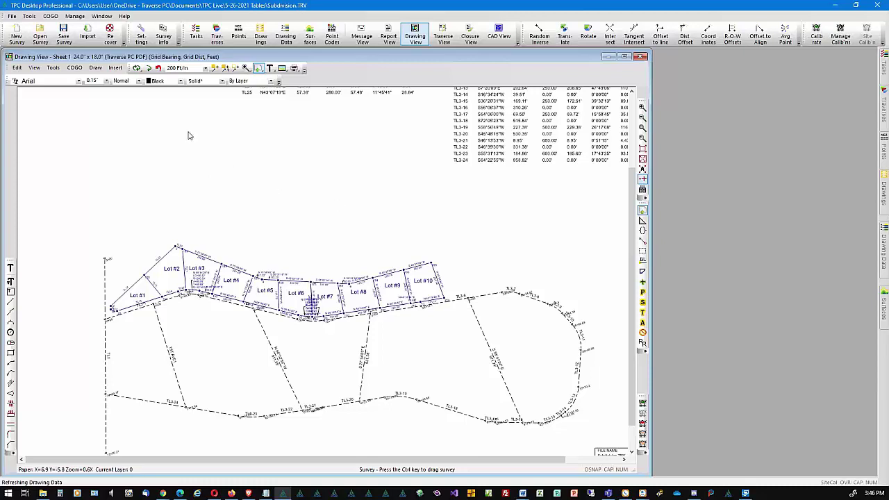
pyautogui.click(115, 68)
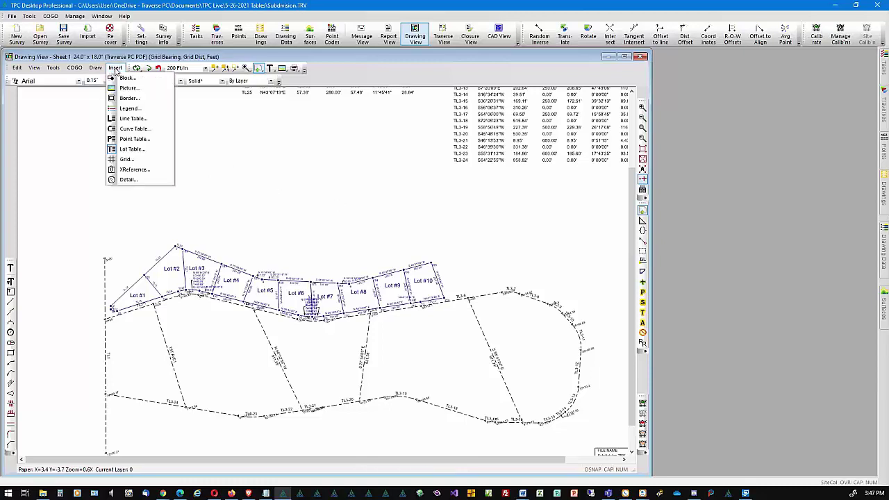
pyautogui.click(131, 140)
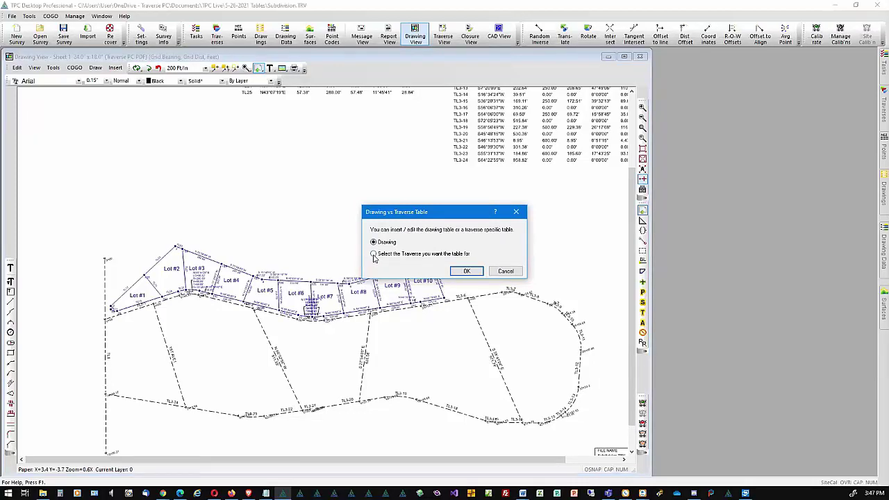
pyautogui.click(374, 255)
pyautogui.click(466, 272)
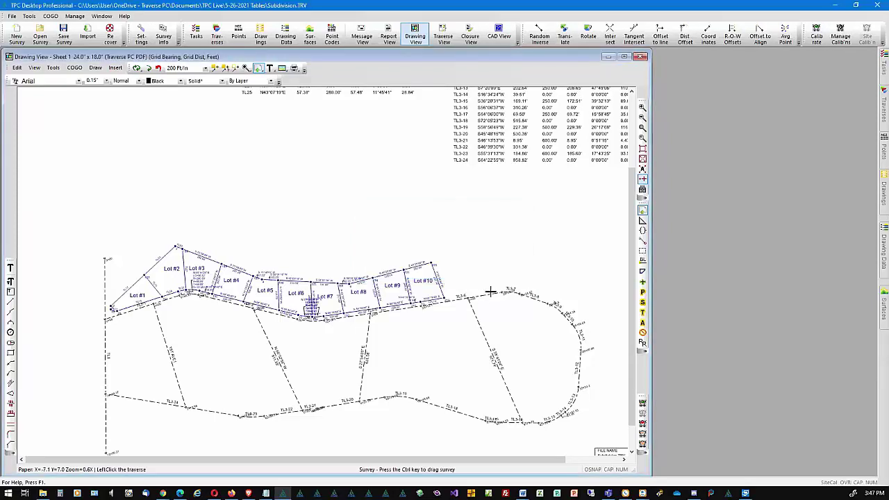
pyautogui.click(491, 295)
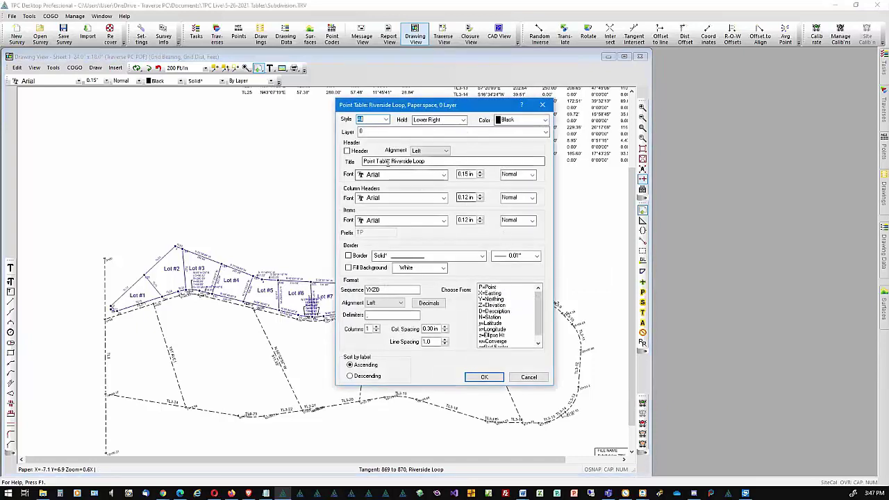
# Shorten the point table's title to Riverside Loop, enable its header, and place the table below the Lot #2 table
pyautogui.moveTo(392, 161); pyautogui.dragTo(308, 161)
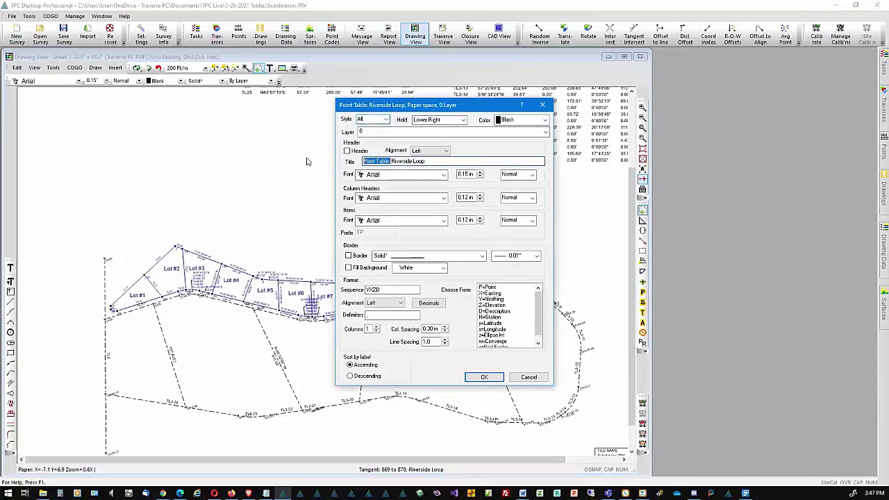
pyautogui.press('Delete')
pyautogui.click(347, 151)
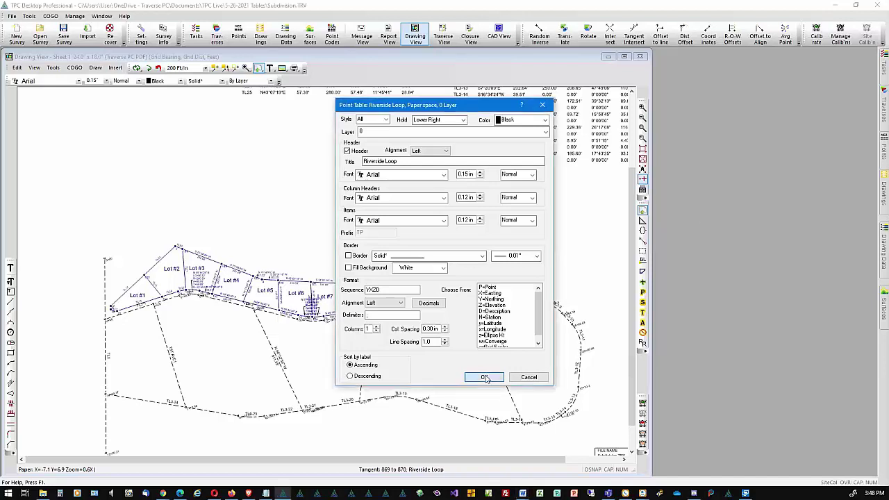
pyautogui.click(486, 377)
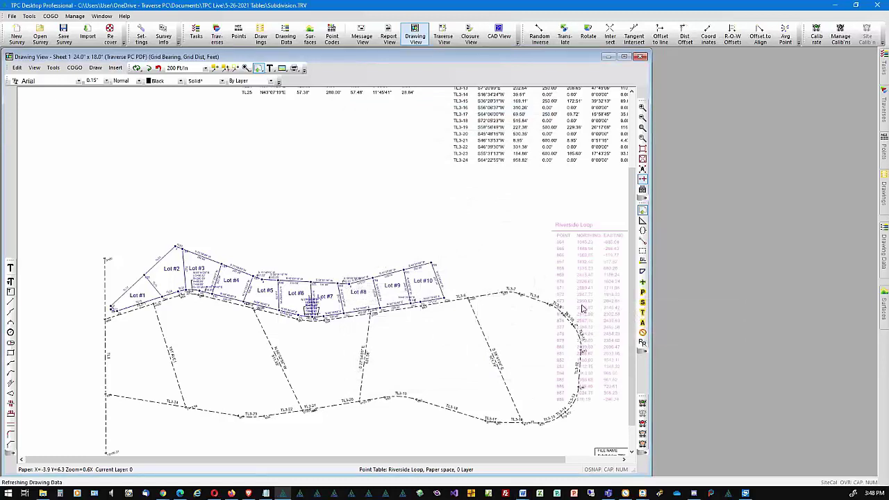
pyautogui.moveTo(570, 248)
pyautogui.mouseDown()
pyautogui.moveTo(248, 142)
pyautogui.moveTo(271, 129)
pyautogui.moveTo(276, 134)
pyautogui.moveTo(278, 121)
pyautogui.mouseUp()
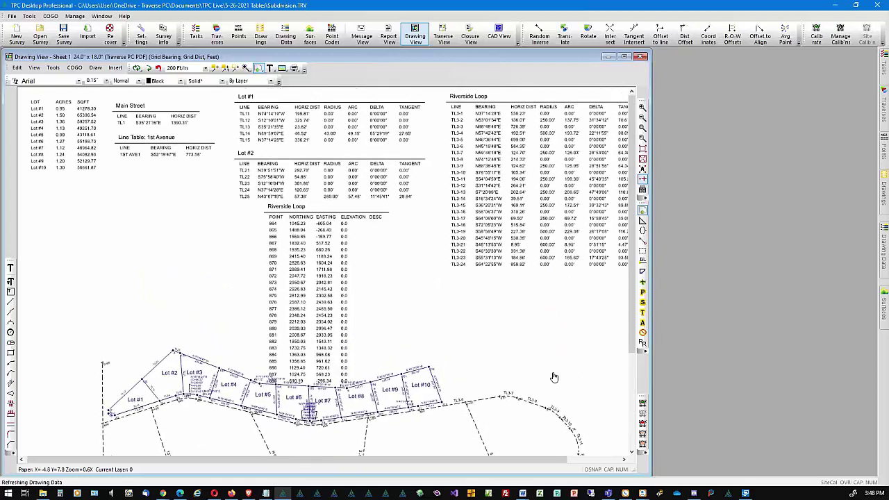
# Review the lot table's settings and the data items available for it
pyautogui.doubleClick(50, 124)
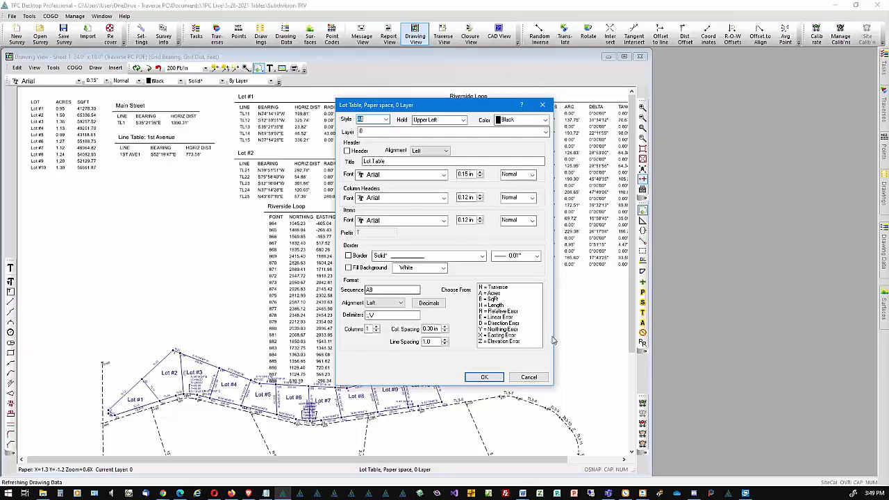
pyautogui.click(530, 378)
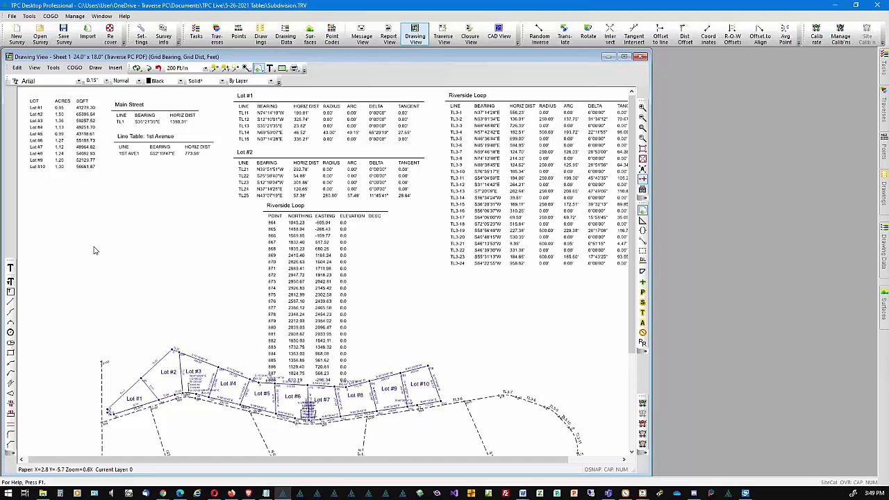
# Insert a drawing curve table with the style All and place it below the lot and 1st Avenue tables
pyautogui.click(115, 68)
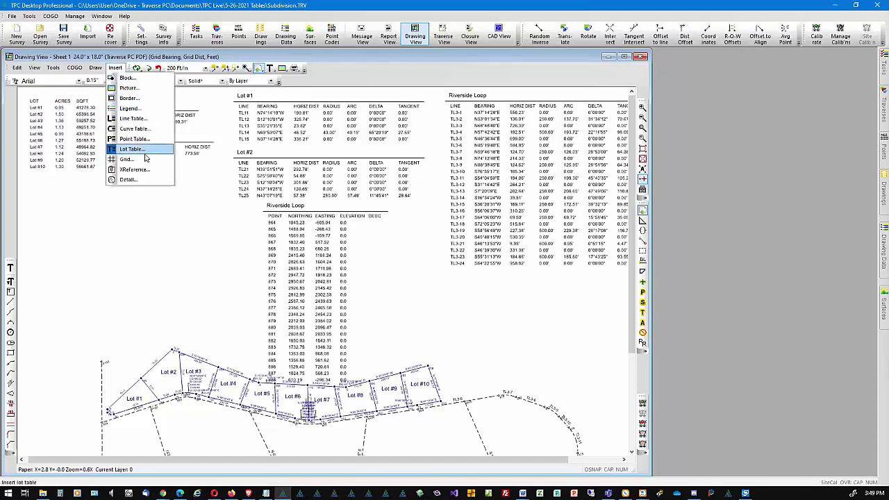
pyautogui.click(135, 129)
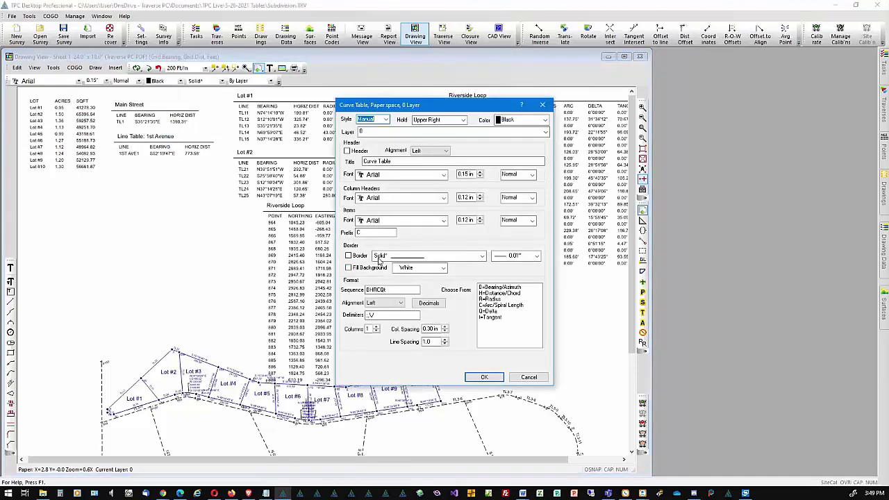
pyautogui.click(387, 119)
pyautogui.click(368, 136)
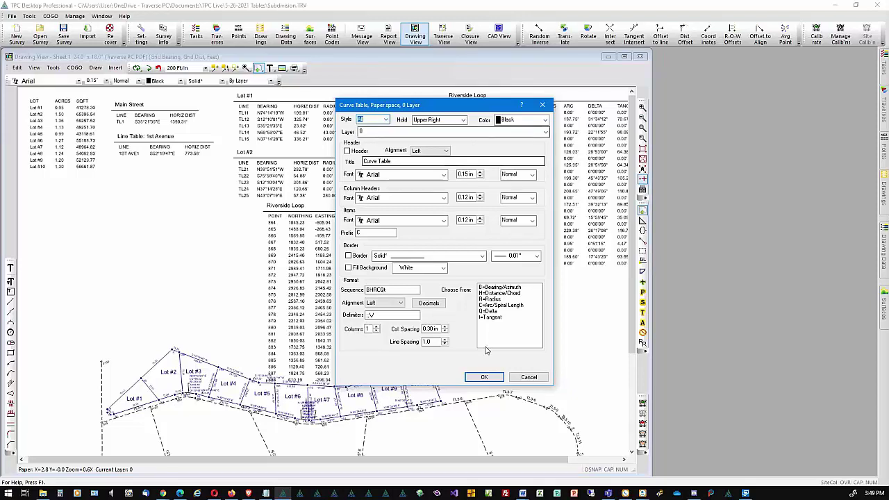
pyautogui.click(484, 377)
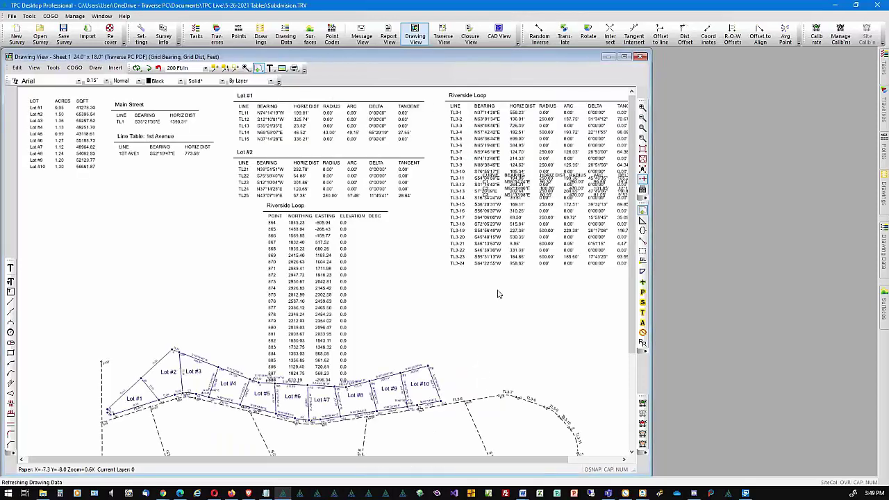
pyautogui.moveTo(514, 182); pyautogui.dragTo(89, 208)
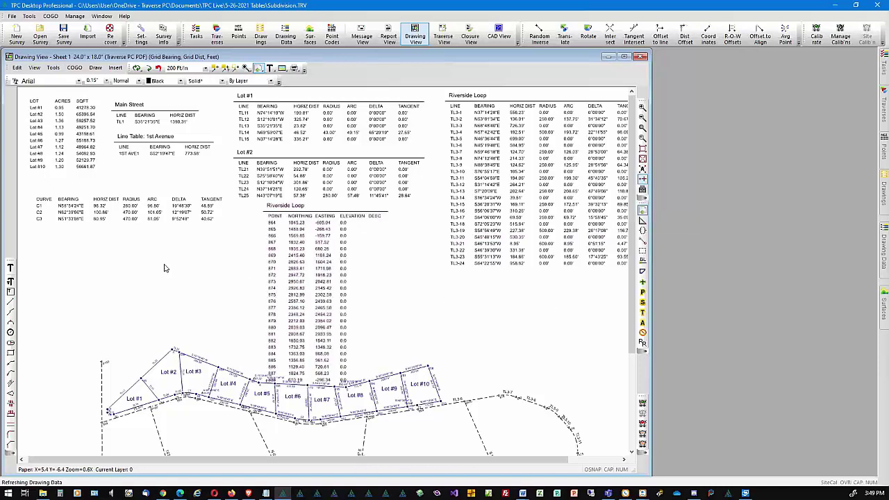
# Check the curve table's hold setting, and move the table up closer beneath the lot table
pyautogui.doubleClick(47, 216)
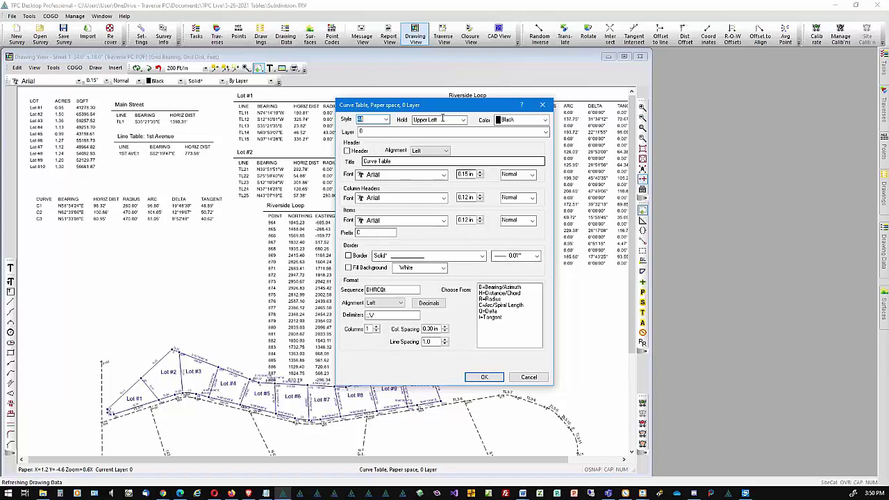
pyautogui.click(542, 106)
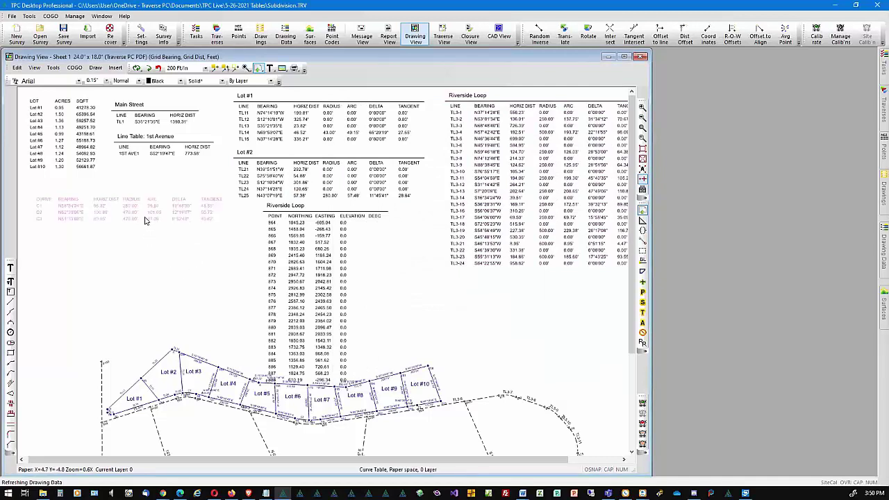
pyautogui.moveTo(114, 213)
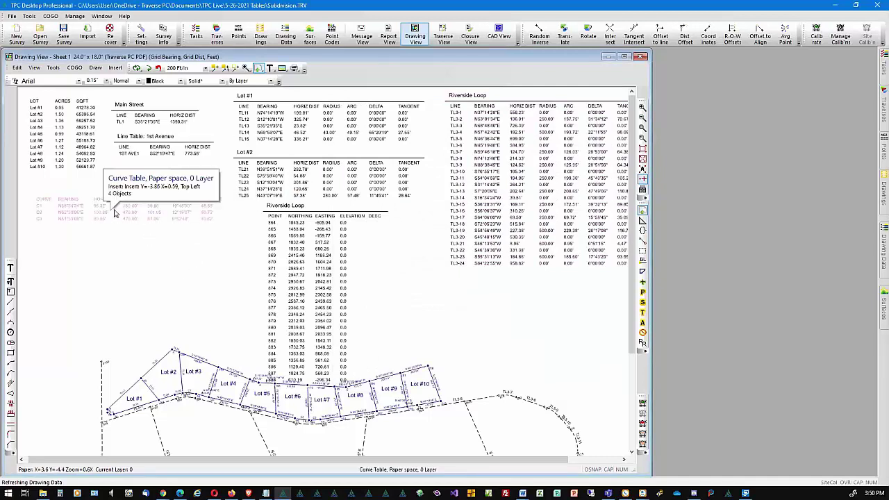
pyautogui.moveTo(114, 214); pyautogui.dragTo(107, 199)
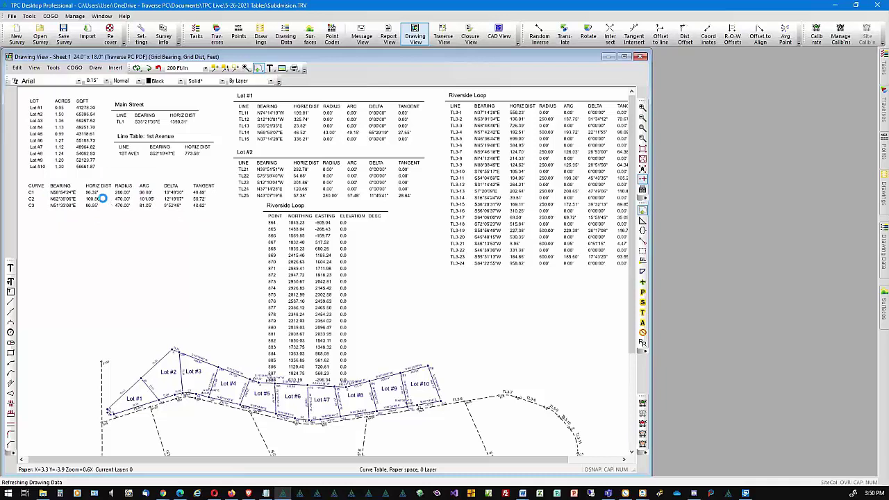
# Move the Riverside Loop point table directly below the curve table, aligned with its edge
pyautogui.moveTo(42, 202)
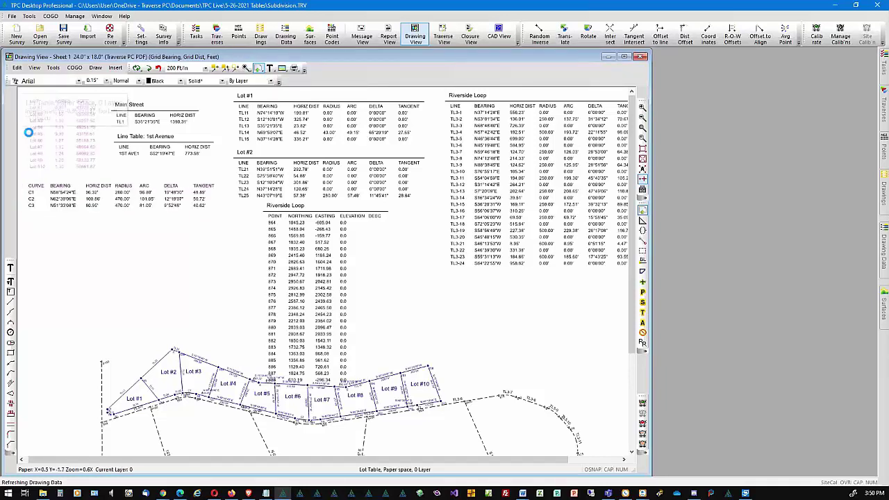
pyautogui.moveTo(32, 124)
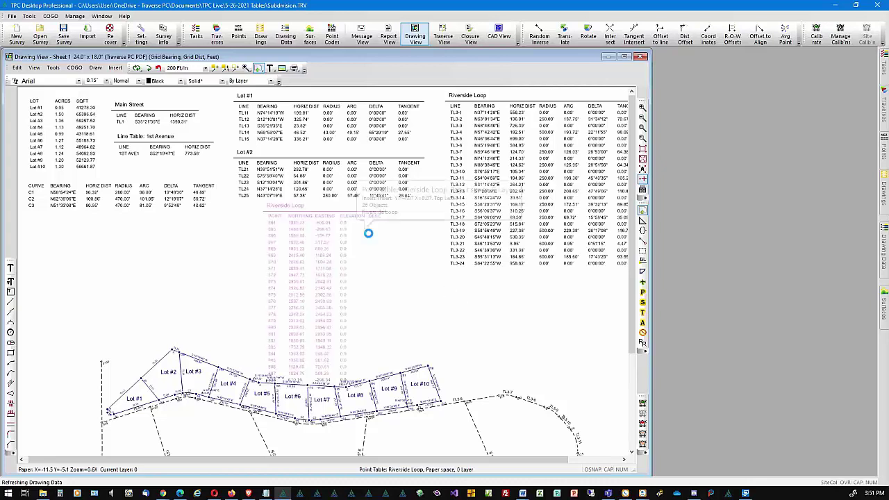
pyautogui.moveTo(367, 240); pyautogui.dragTo(134, 258)
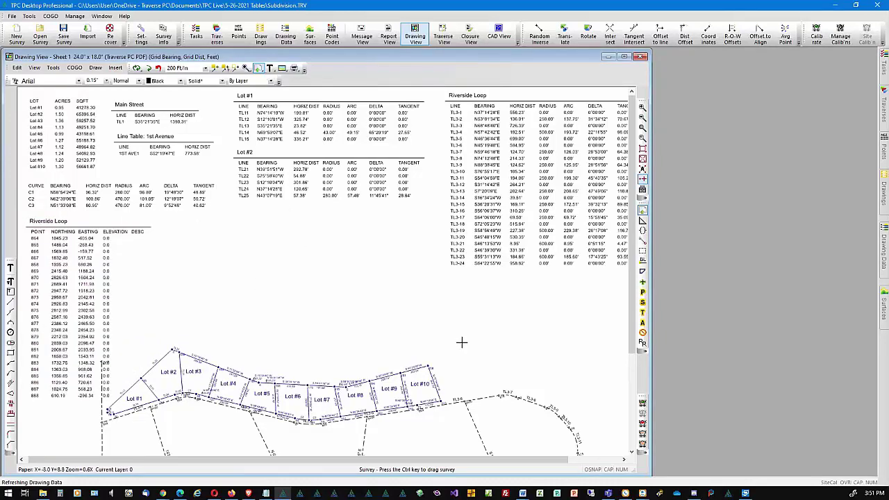
pyautogui.scroll(-1, 462, 341)
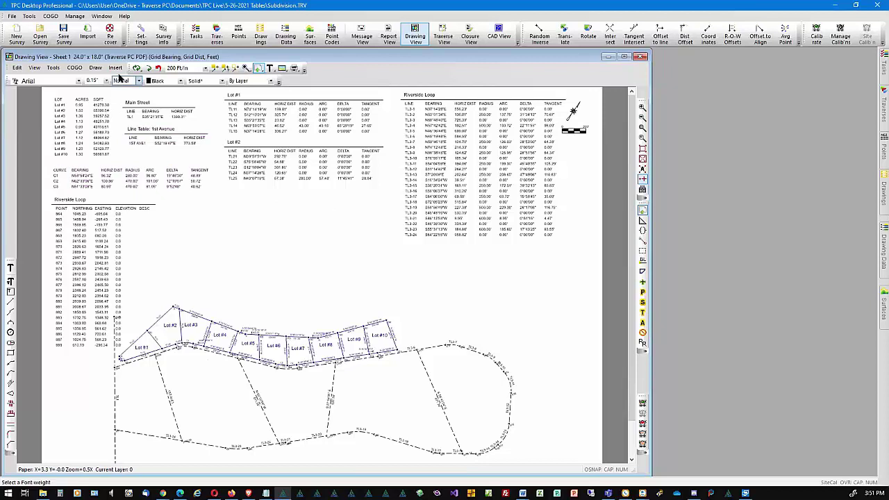
# Insert a legend with automatic point symbols, header and border, and move it into the blank space below the Lot #2 table
pyautogui.click(116, 68)
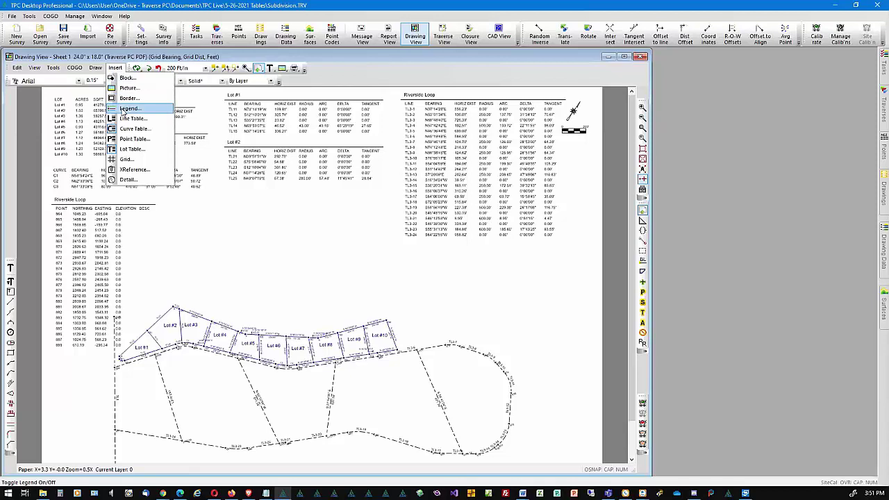
pyautogui.click(128, 108)
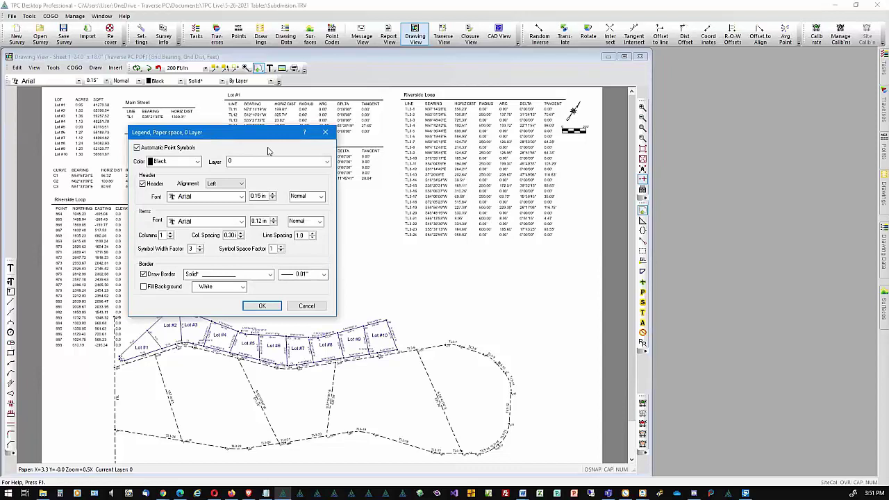
pyautogui.moveTo(268, 133); pyautogui.dragTo(384, 223)
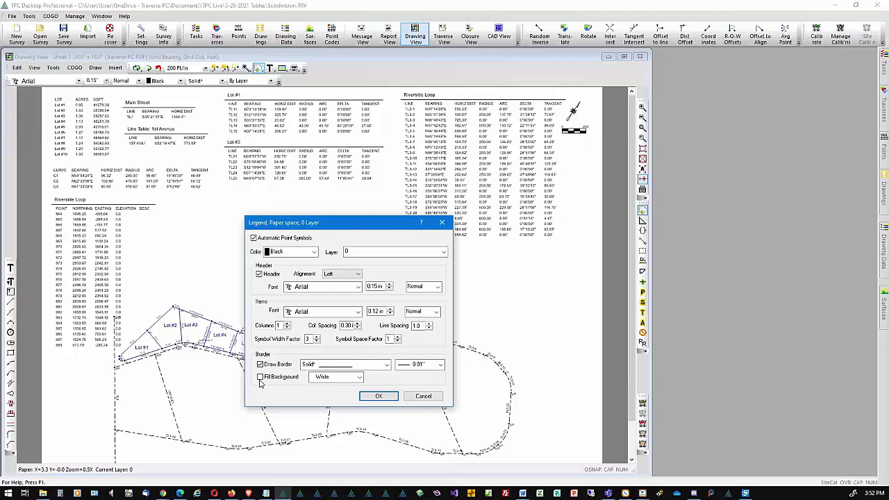
pyautogui.click(379, 397)
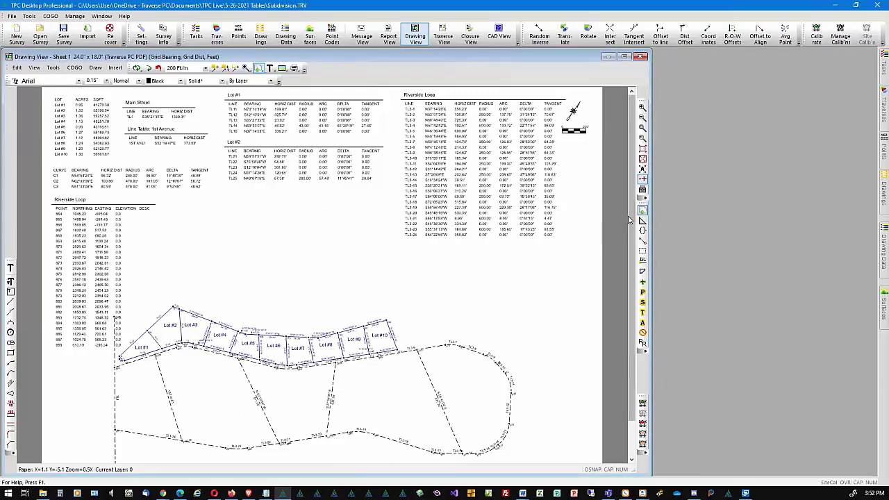
pyautogui.scroll(-2, 631, 220)
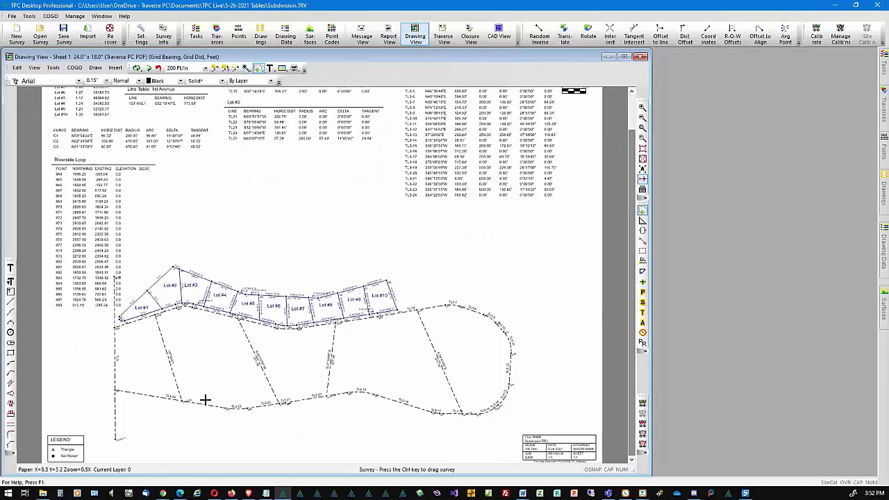
pyautogui.moveTo(74, 442)
pyautogui.mouseDown()
pyautogui.moveTo(248, 353)
pyautogui.moveTo(288, 186)
pyautogui.moveTo(268, 176)
pyautogui.mouseUp()
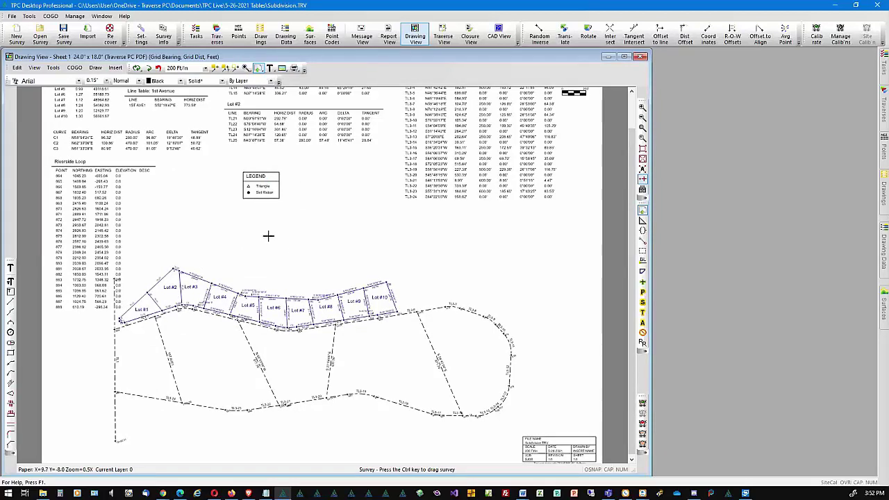
# Try to delete the Set Rebar item from the legend
pyautogui.scroll(3, 268, 237)
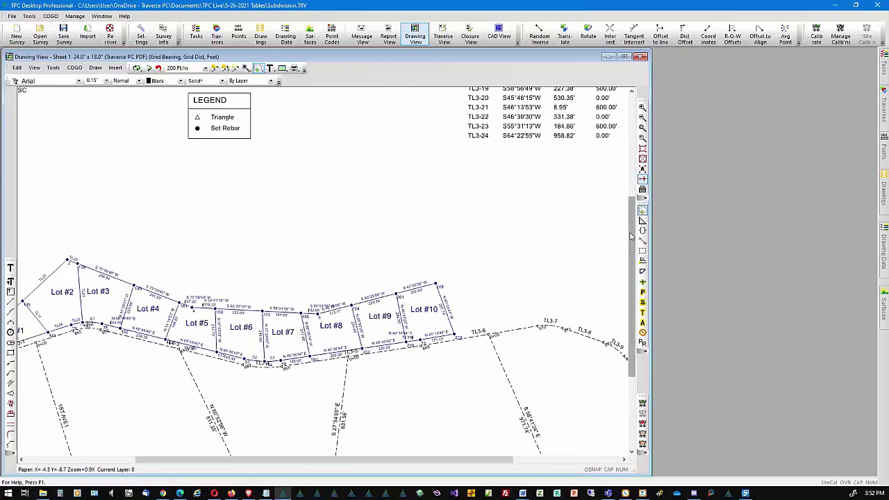
pyautogui.moveTo(632, 236); pyautogui.dragTo(632, 202)
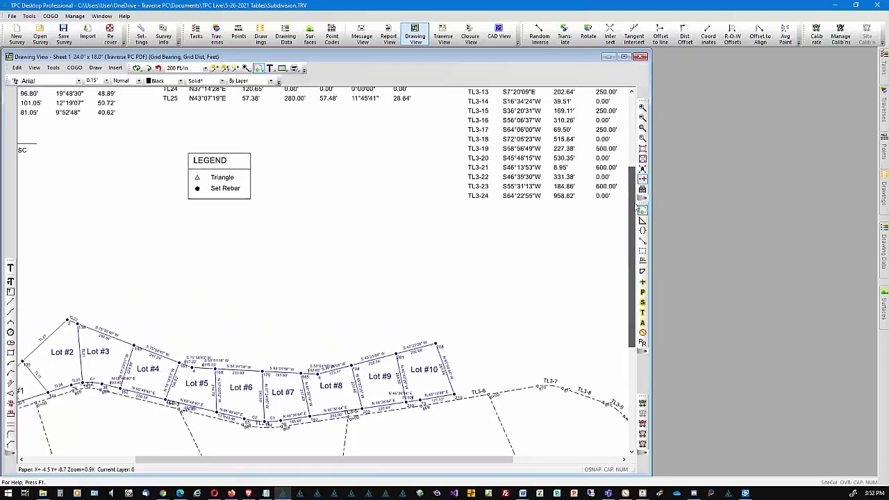
pyautogui.rightClick(238, 190)
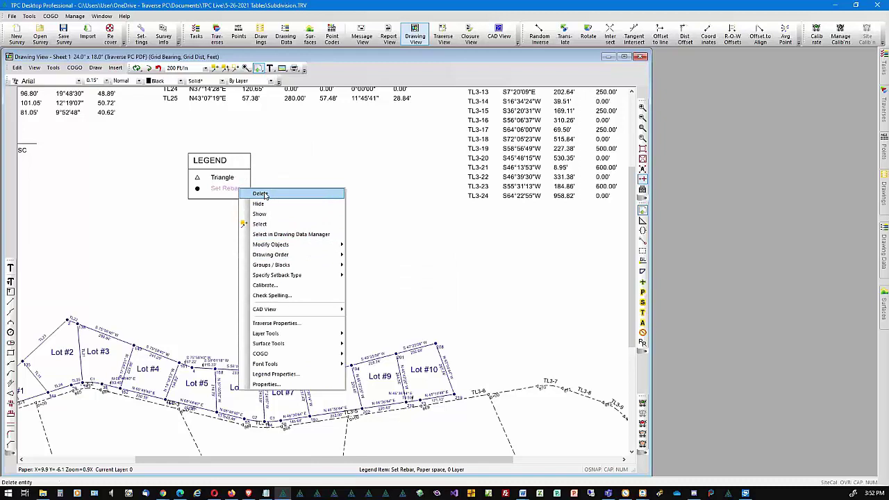
pyautogui.click(262, 193)
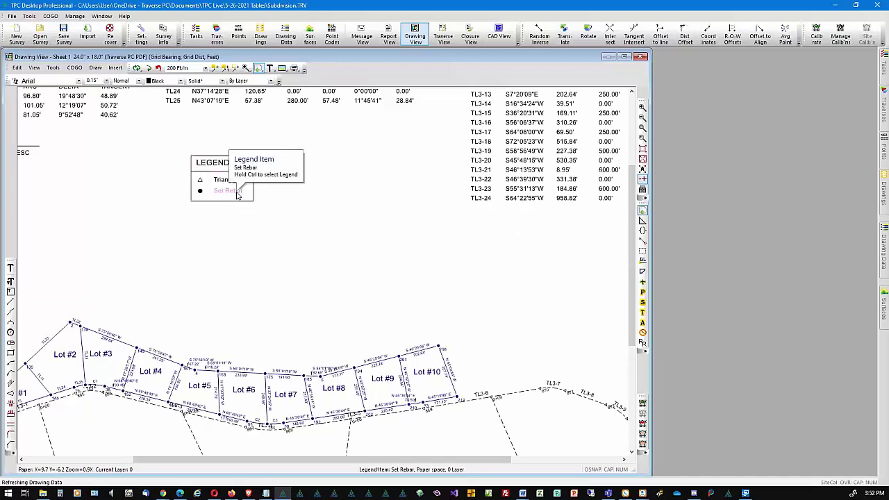
# Check the automatic point symbols option in the legend's settings, leaving it enabled
pyautogui.press('ctrl')
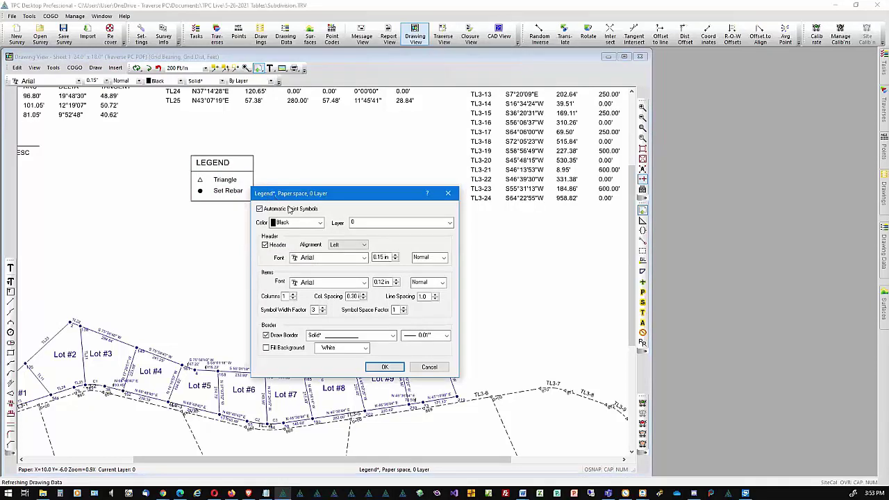
pyautogui.click(260, 210)
pyautogui.click(261, 209)
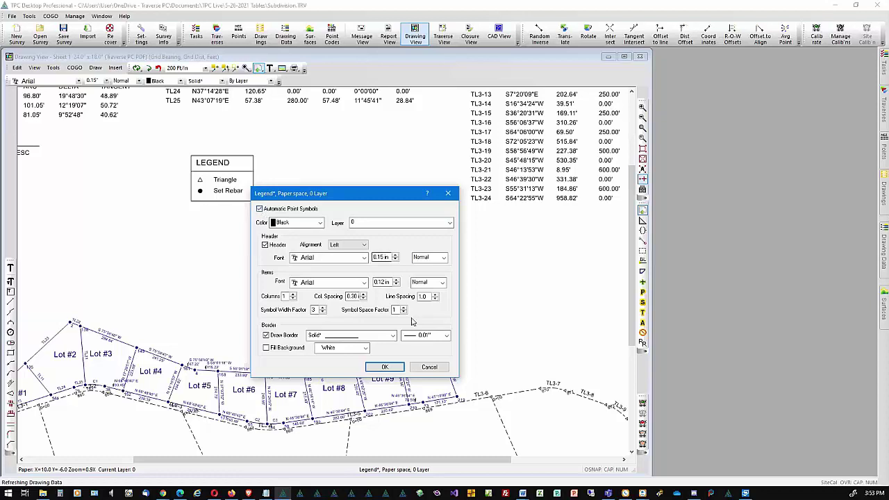
pyautogui.click(384, 368)
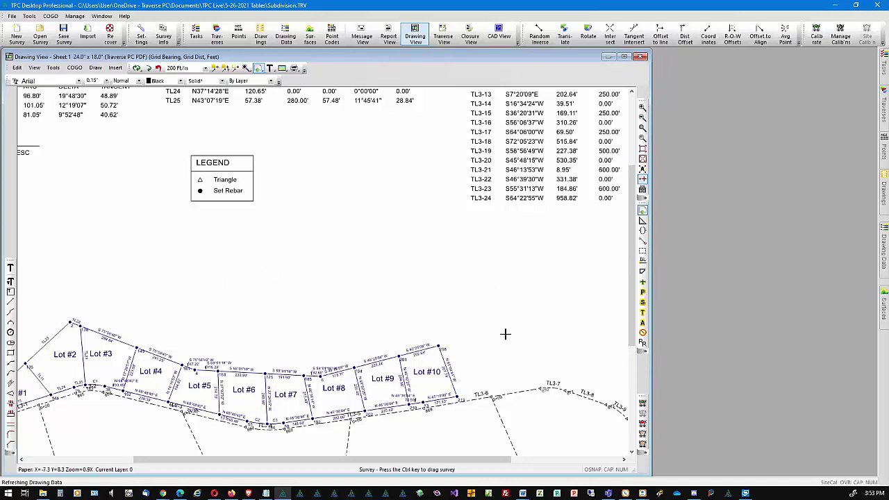
# Change the symbol of point 208 at the upper corner of Lot #10 to Rebar
pyautogui.rightClick(442, 347)
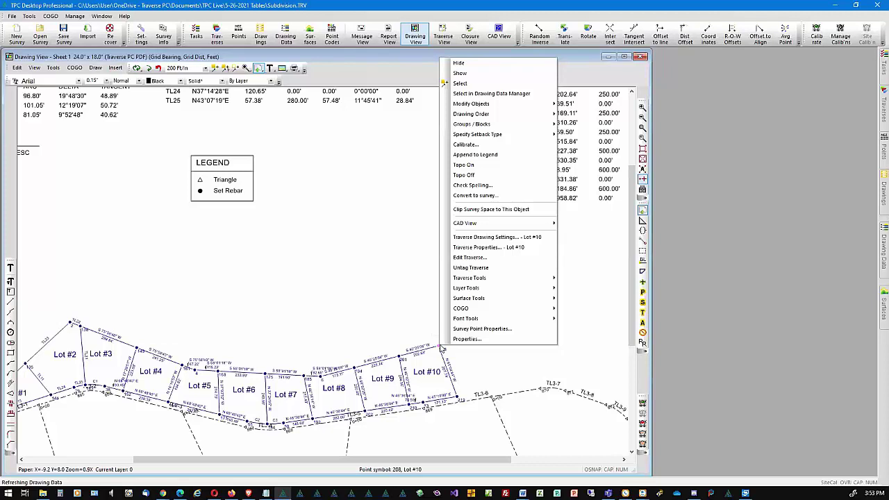
pyautogui.click(467, 339)
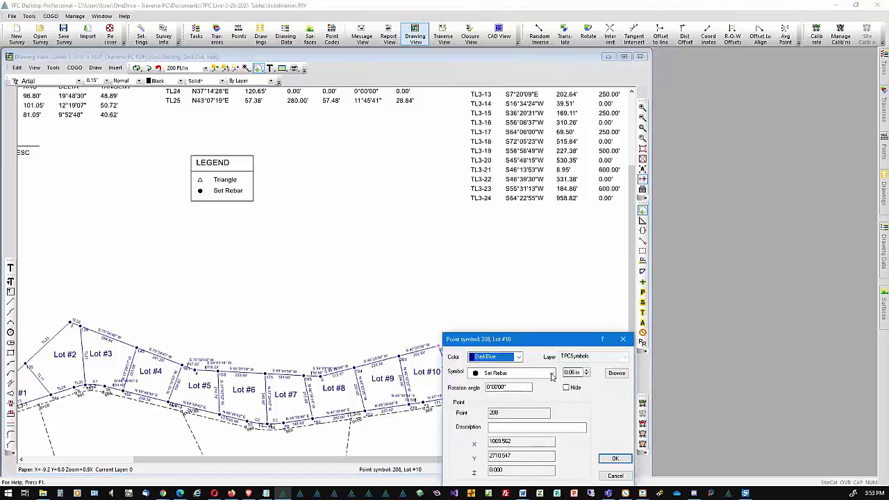
pyautogui.click(553, 375)
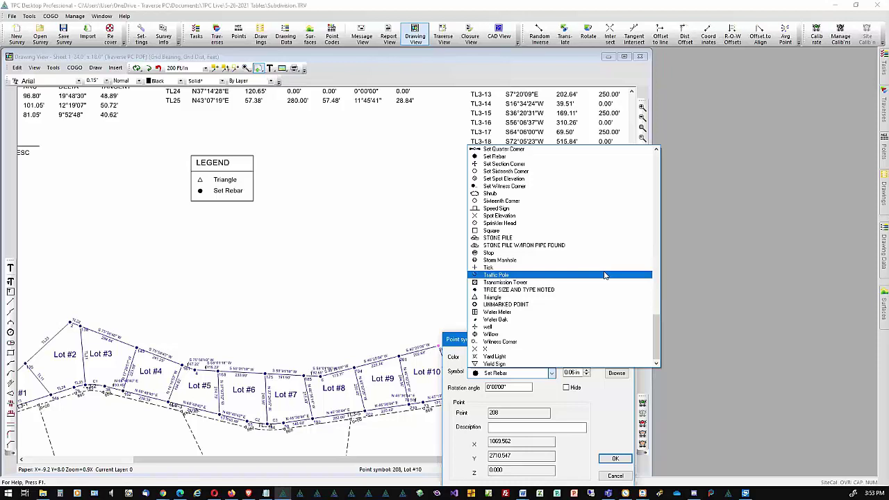
pyautogui.scroll(7, 605, 276)
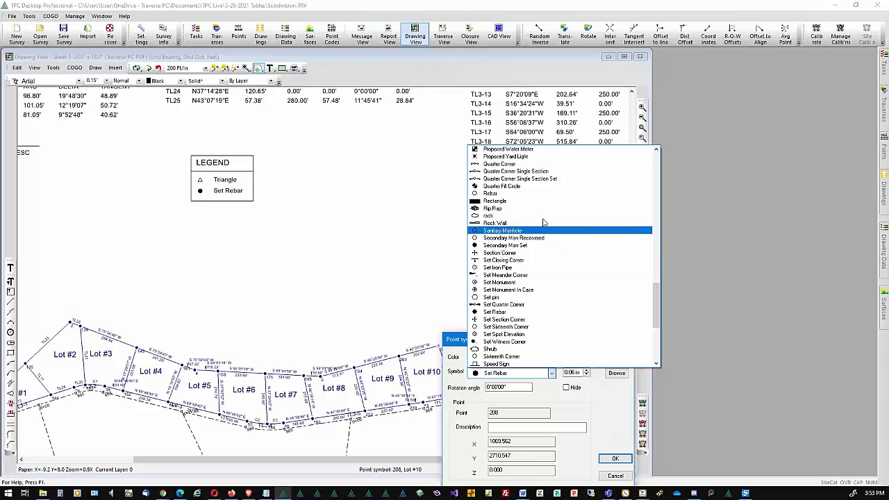
pyautogui.click(580, 193)
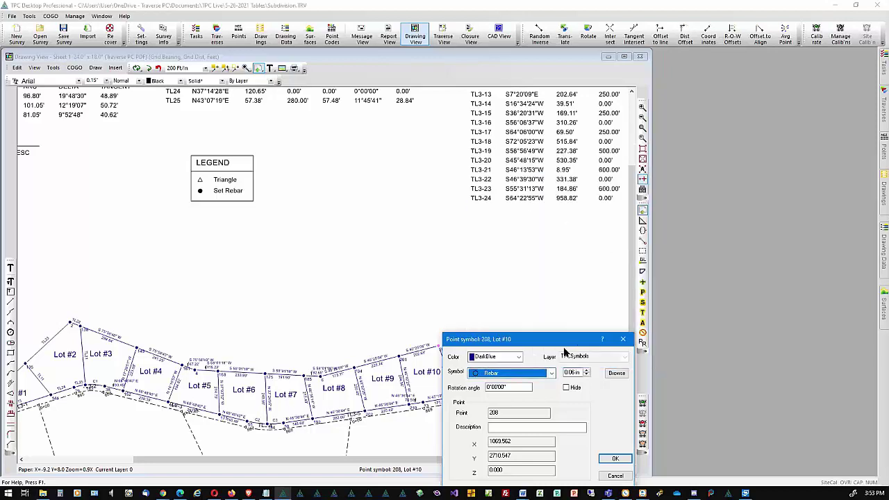
pyautogui.click(613, 458)
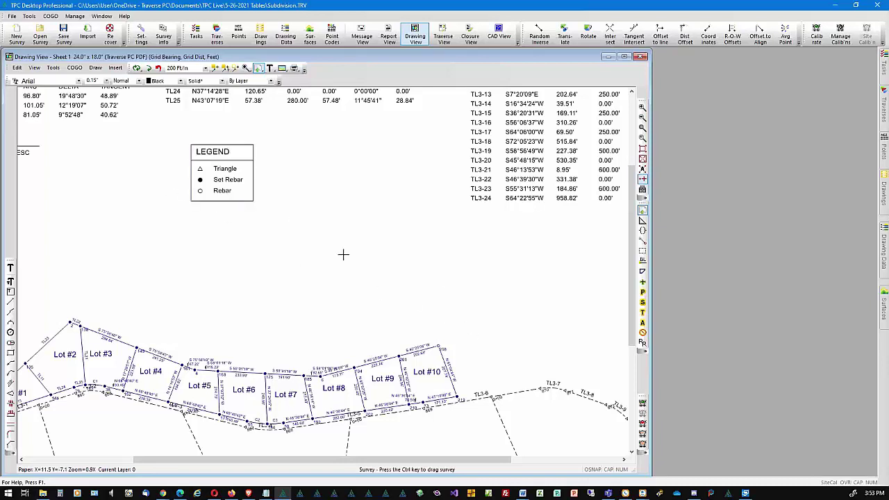
# Append the Riverside Loop line to the legend with the description ROAD CENTERLINE
pyautogui.rightClick(526, 396)
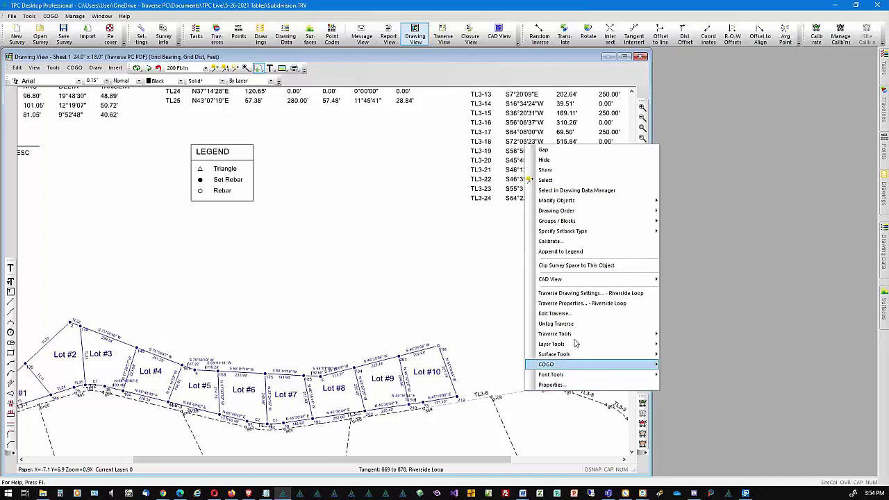
pyautogui.click(574, 253)
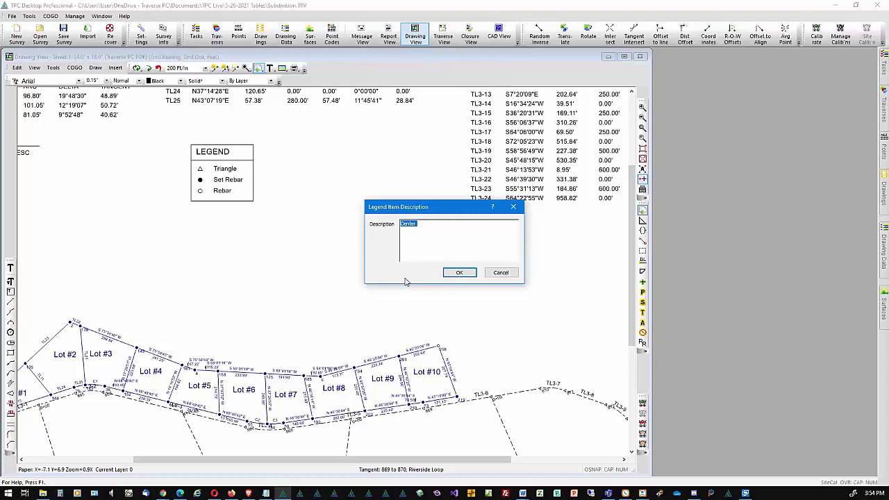
pyautogui.press('BackSpace')
pyautogui.write('ROAD CENTERLINE')
pyautogui.click(417, 224)
pyautogui.press('BackSpace')
pyautogui.write('CENTER')
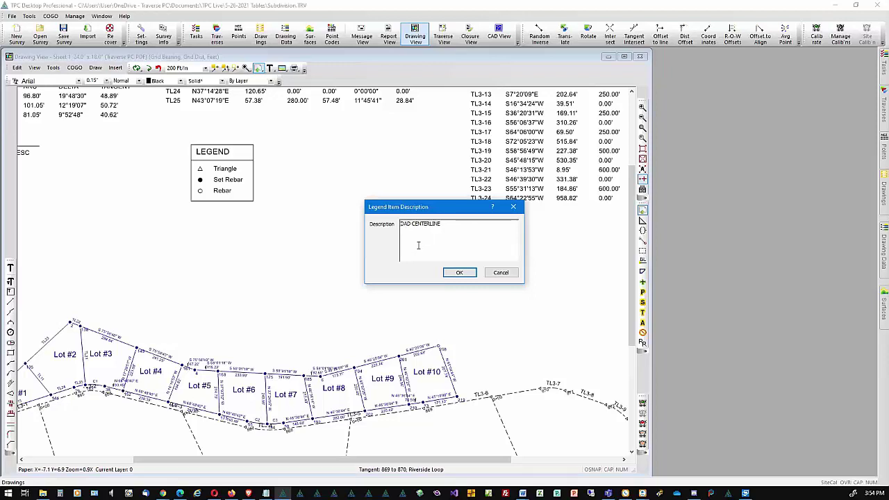
pyautogui.click(459, 273)
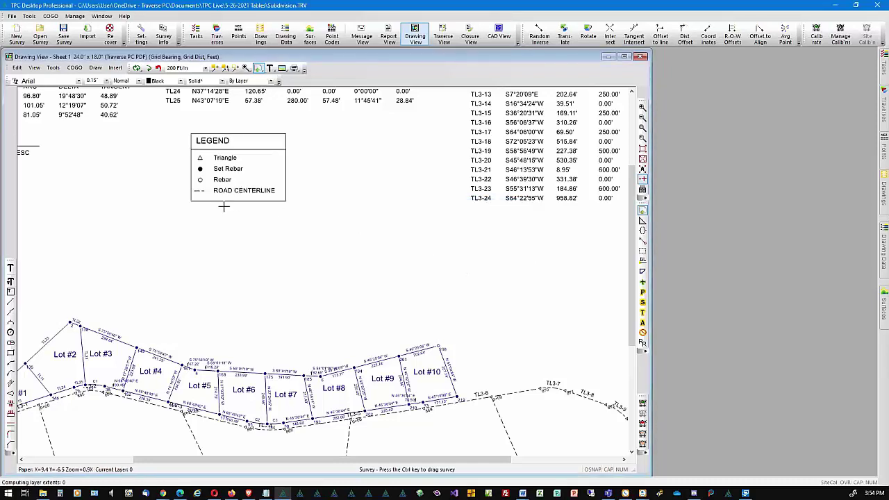
# Increase the legend's symbol width factor so the road centerline sample is drawn longer
pyautogui.doubleClick(264, 171)
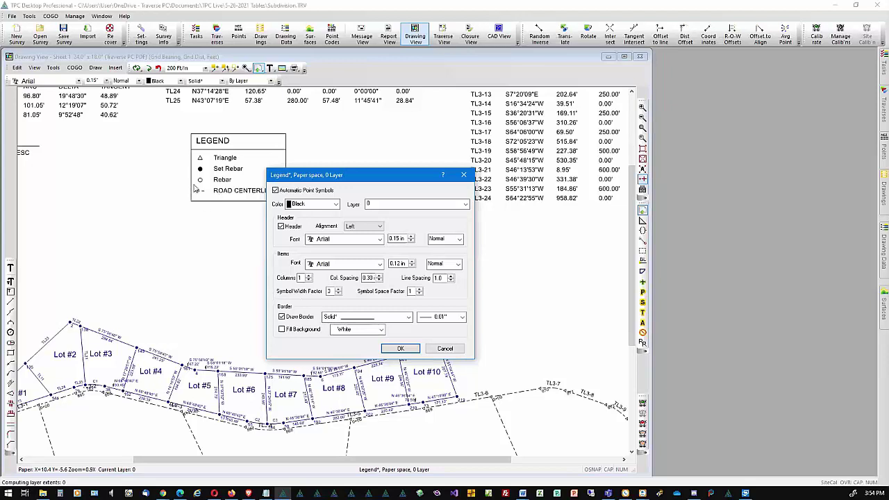
pyautogui.click(338, 289)
pyautogui.click(339, 289)
pyautogui.click(338, 289)
pyautogui.click(338, 289)
pyautogui.click(338, 289)
pyautogui.click(339, 293)
pyautogui.click(400, 349)
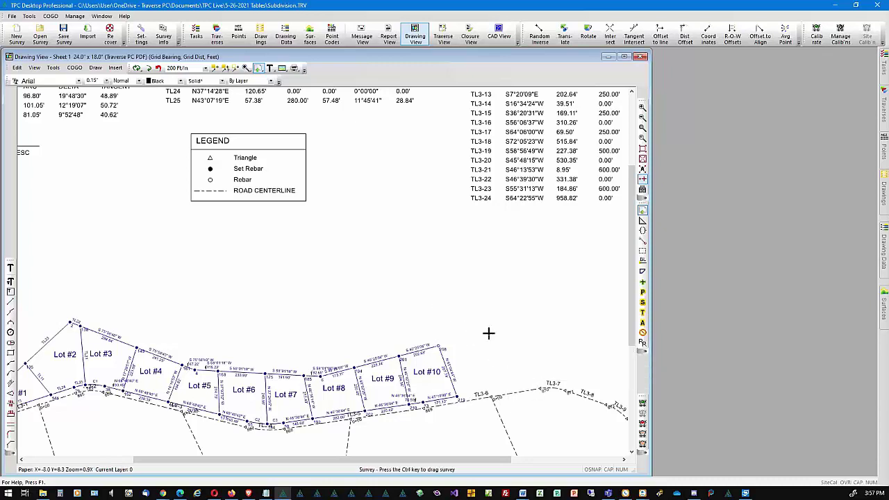
# Append the label of point 208 on Lot #10 to a table, creating a point table with the style Manual
pyautogui.scroll(-1, 371, 220)
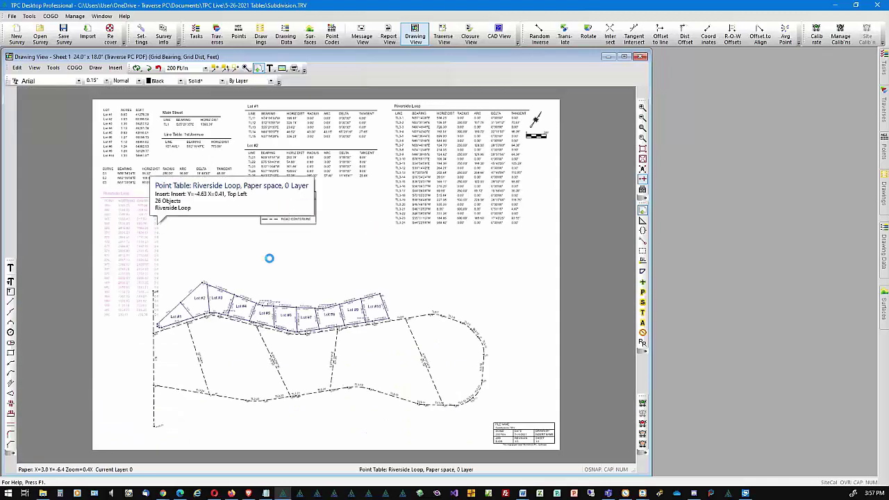
pyautogui.click(642, 128)
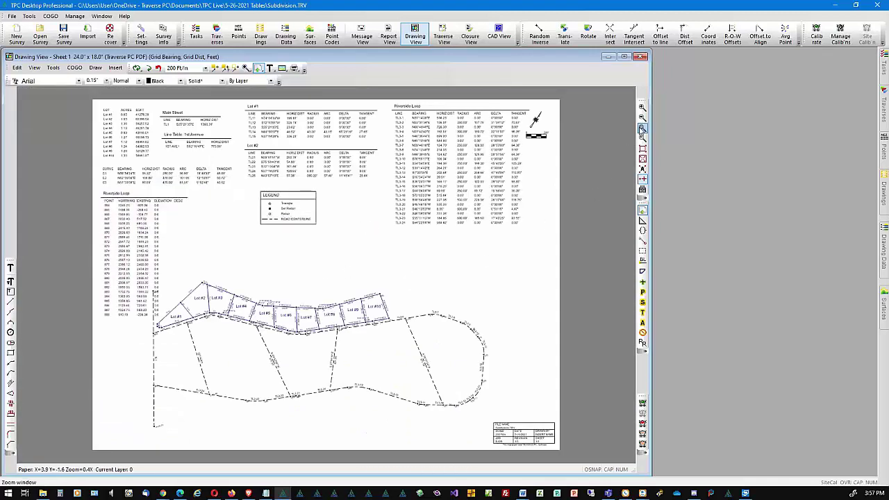
pyautogui.click(399, 328)
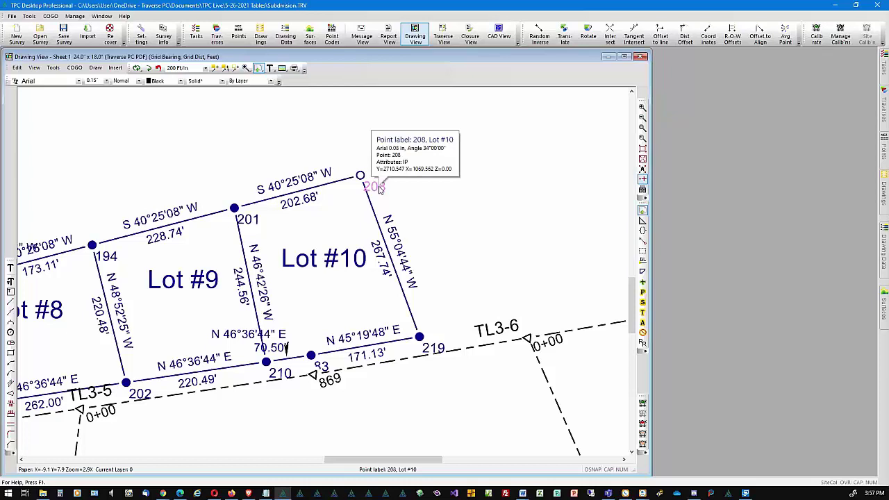
pyautogui.rightClick(380, 191)
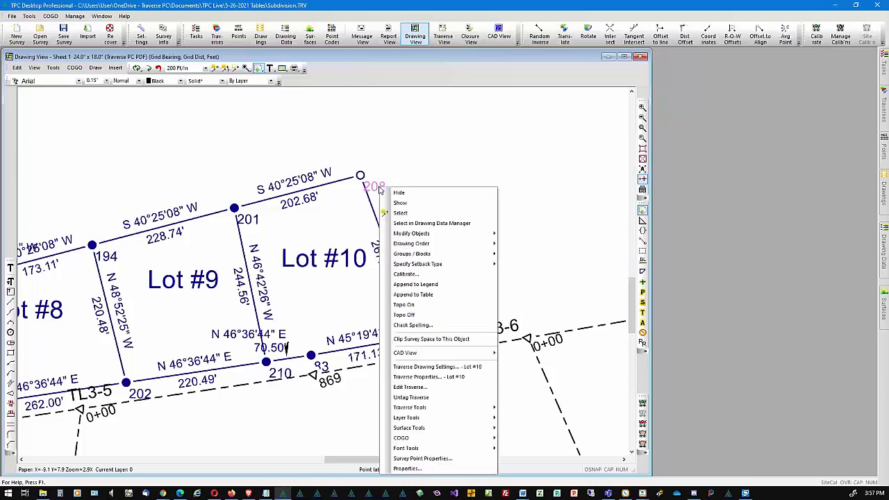
pyautogui.click(445, 297)
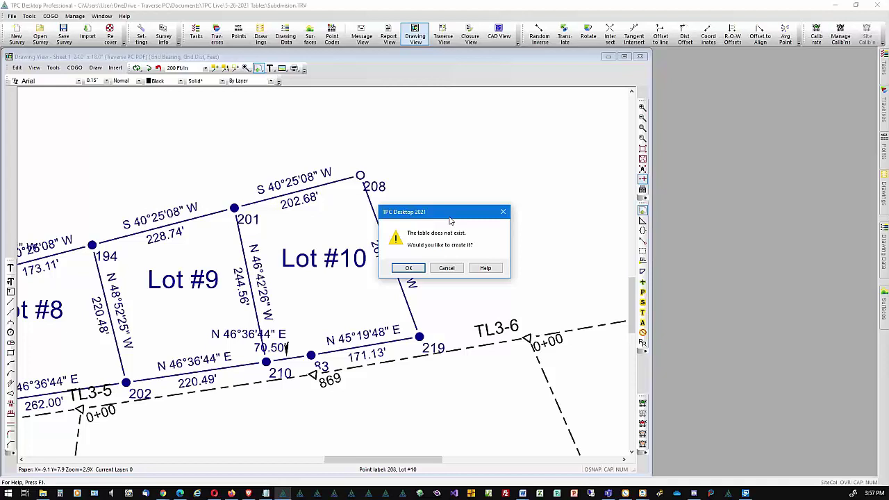
pyautogui.click(416, 269)
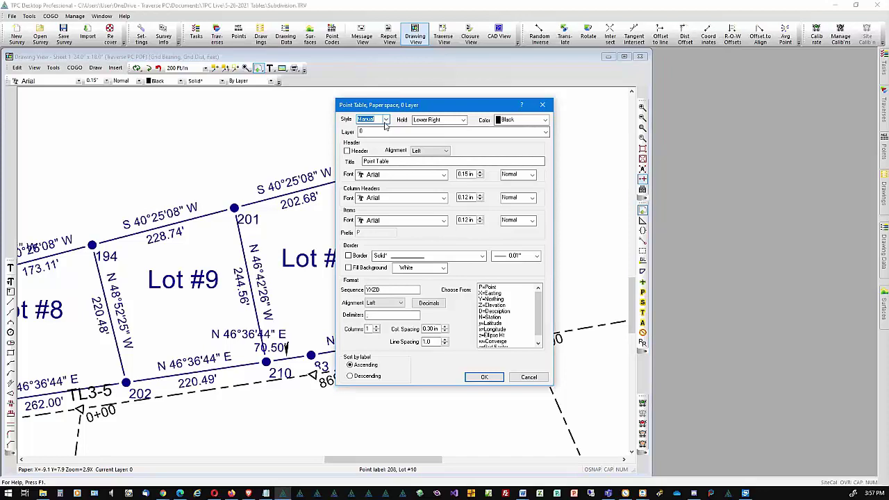
pyautogui.click(484, 378)
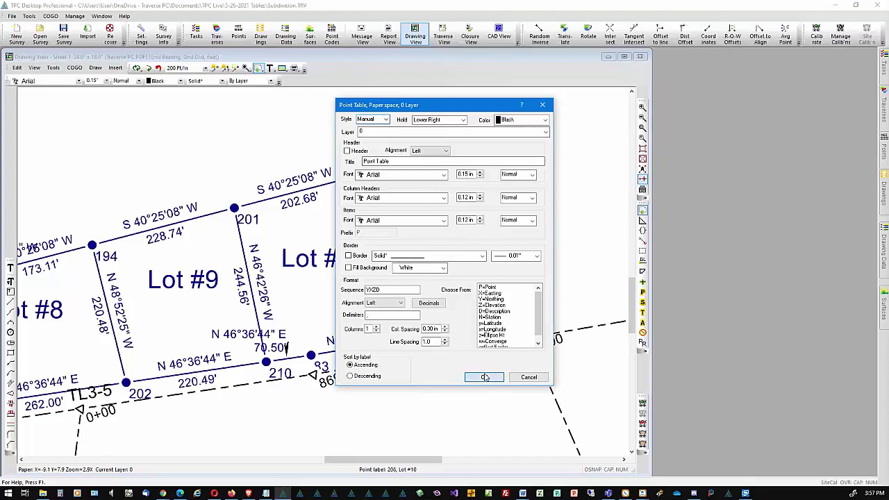
# Move the new point table into the blank area between the legend and the Riverside Loop table, above Lot #10
pyautogui.scroll(-2, 491, 269)
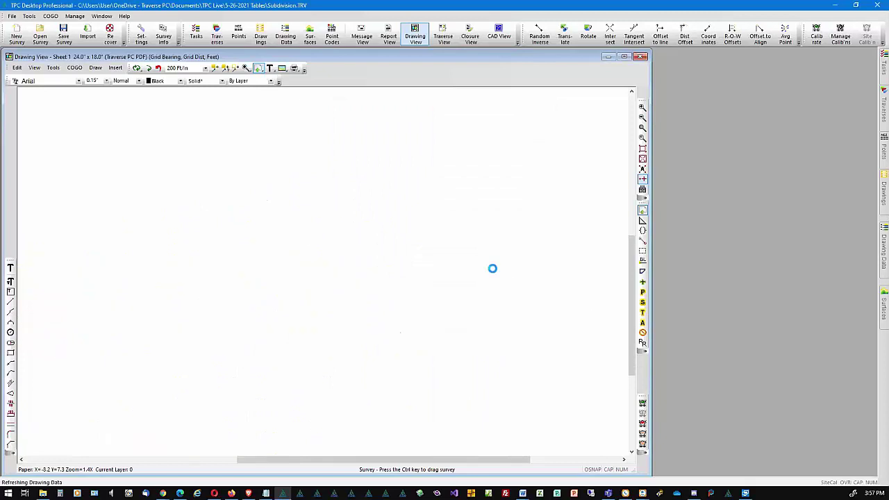
pyautogui.scroll(-2, 492, 269)
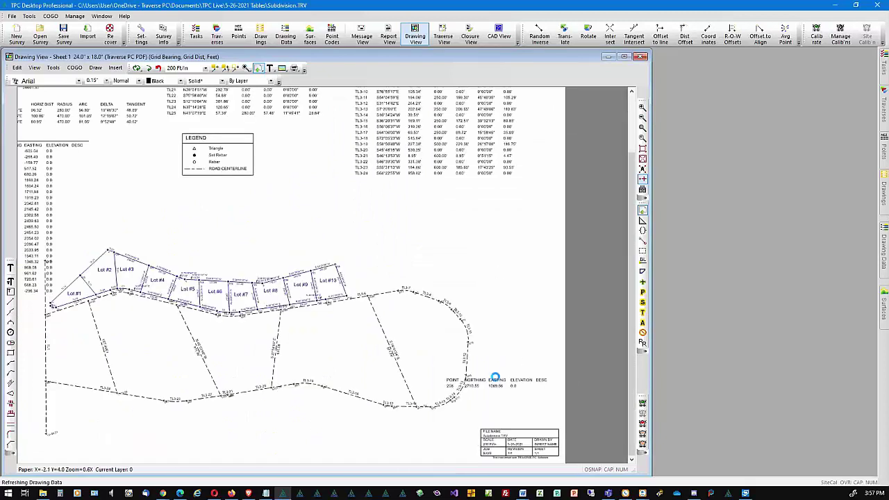
pyautogui.moveTo(505, 376)
pyautogui.mouseDown()
pyautogui.moveTo(437, 229)
pyautogui.moveTo(389, 205)
pyautogui.moveTo(333, 193)
pyautogui.mouseUp()
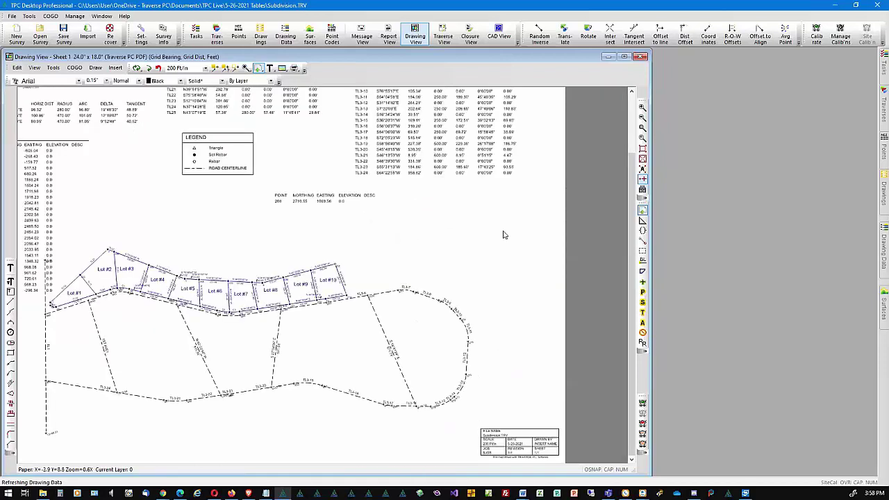
# Append the label of point 194 on Lot #8 to the manual point table
pyautogui.click(643, 128)
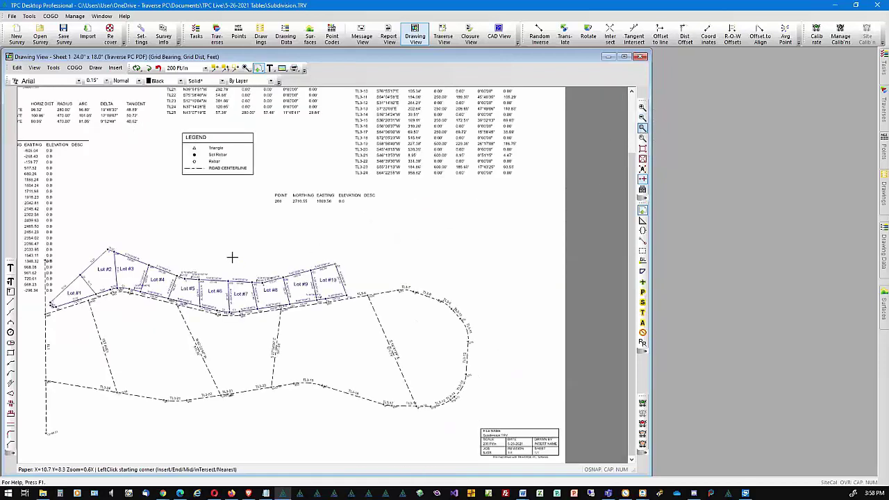
pyautogui.click(242, 237)
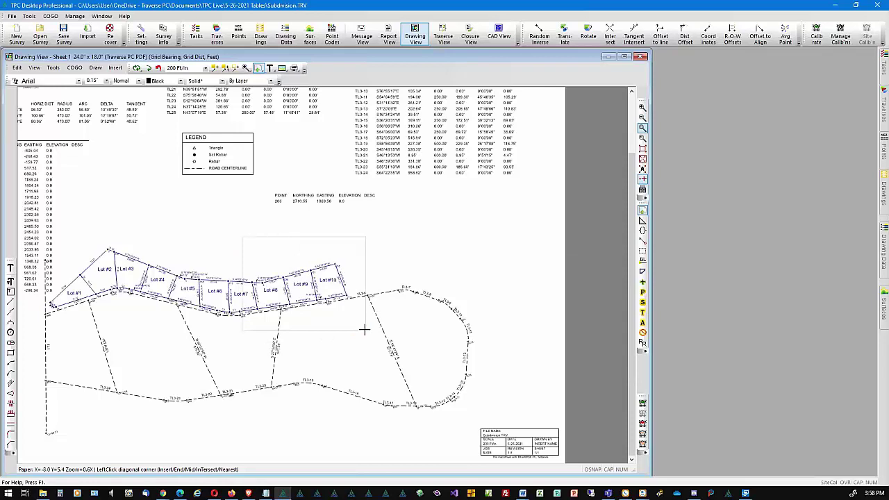
pyautogui.press('Escape')
pyautogui.click(642, 128)
pyautogui.click(441, 175)
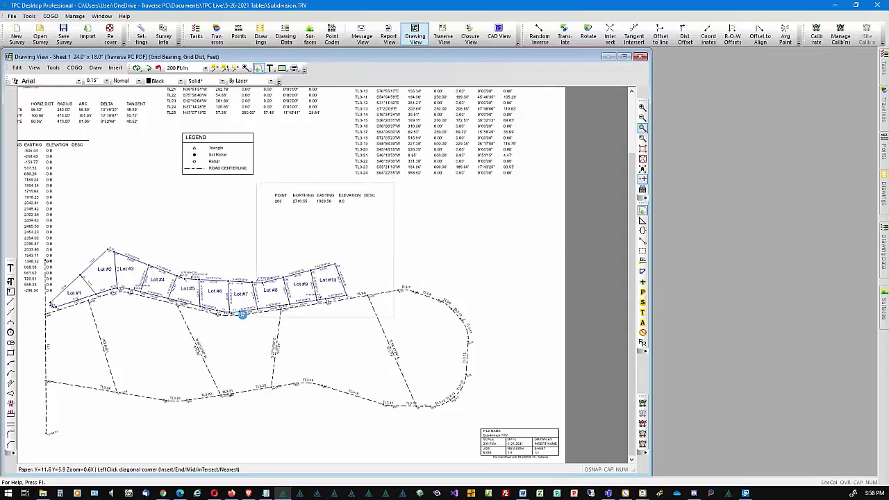
pyautogui.click(232, 323)
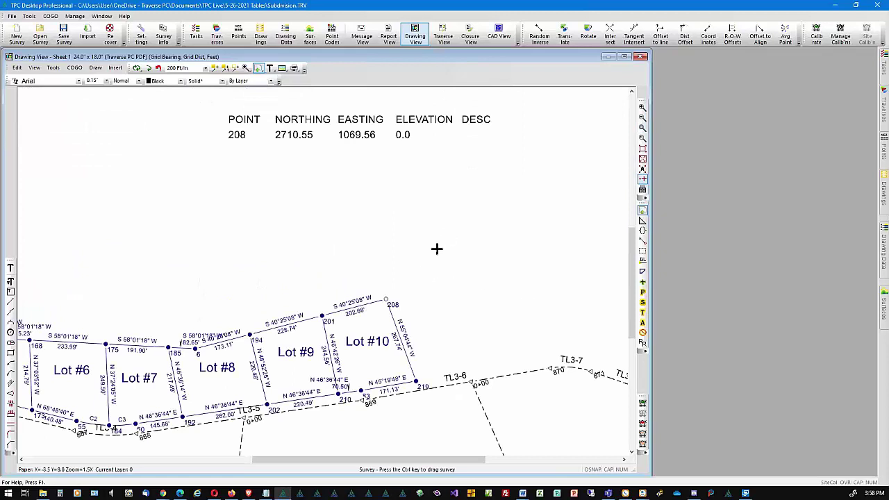
pyautogui.rightClick(261, 343)
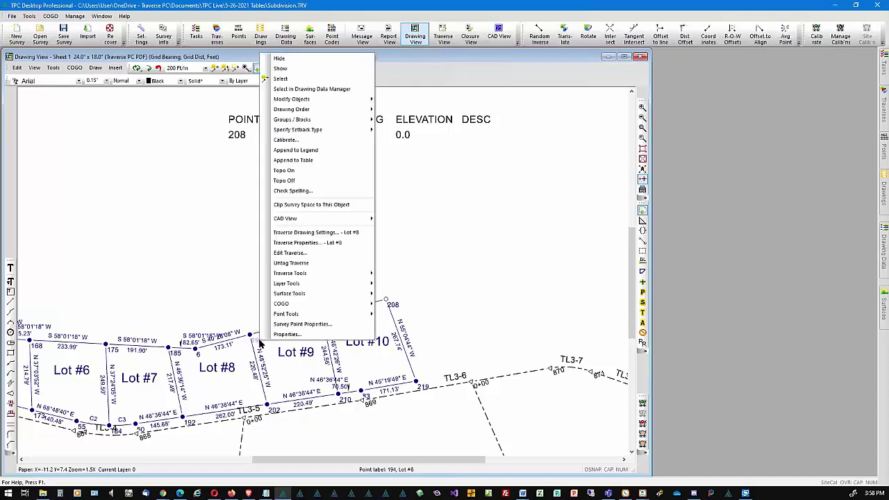
pyautogui.click(327, 165)
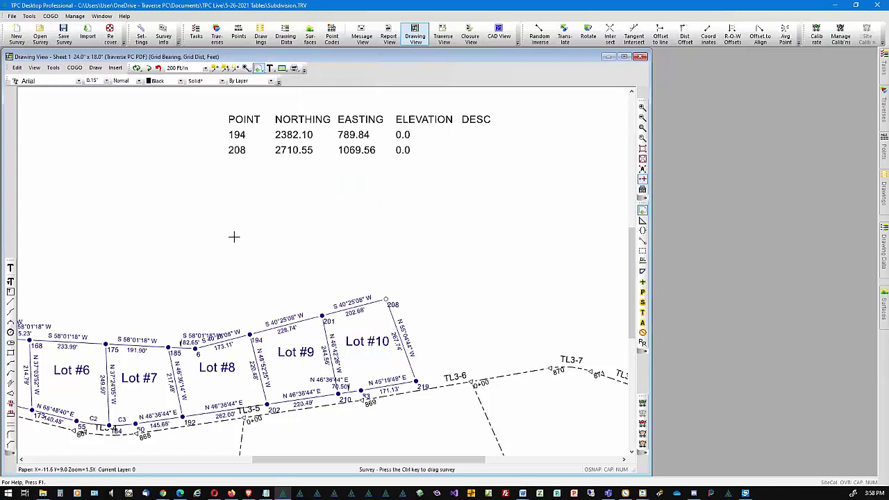
# Append the label of point 2 on Lot #2 to the manual point table
pyautogui.moveTo(192, 252); pyautogui.dragTo(427, 244, button='middle')
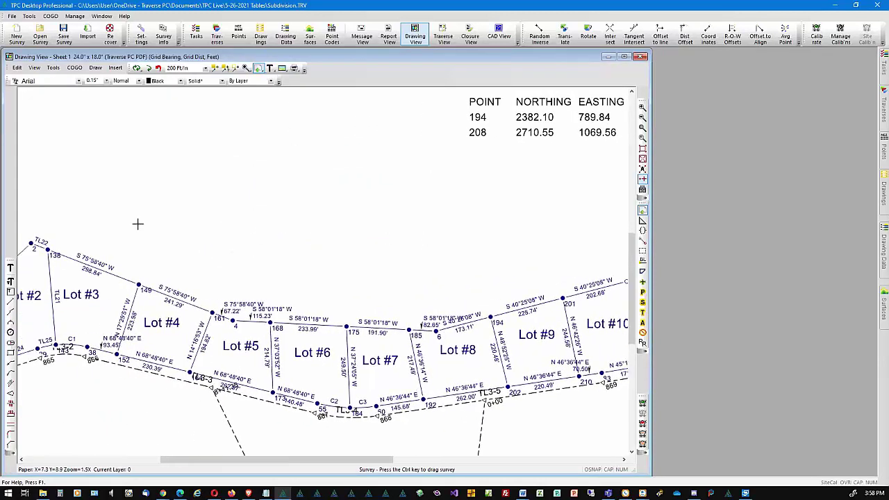
pyautogui.moveTo(135, 222); pyautogui.dragTo(268, 234, button='middle')
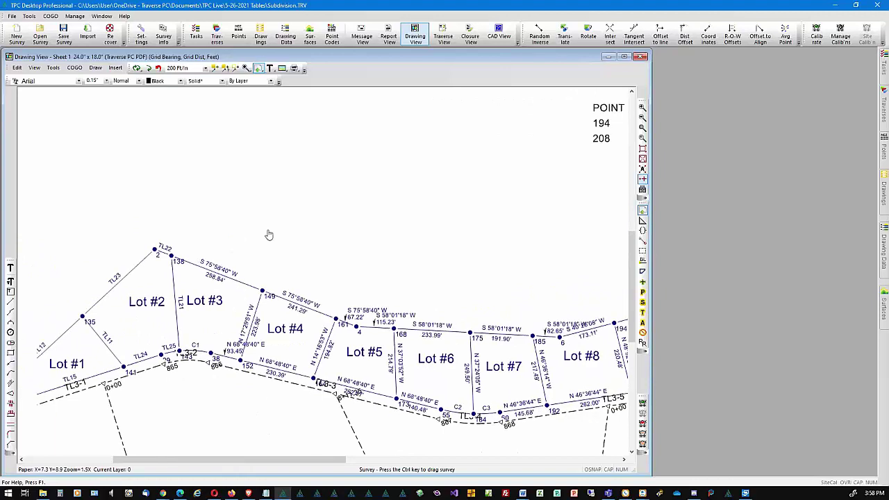
pyautogui.rightClick(164, 260)
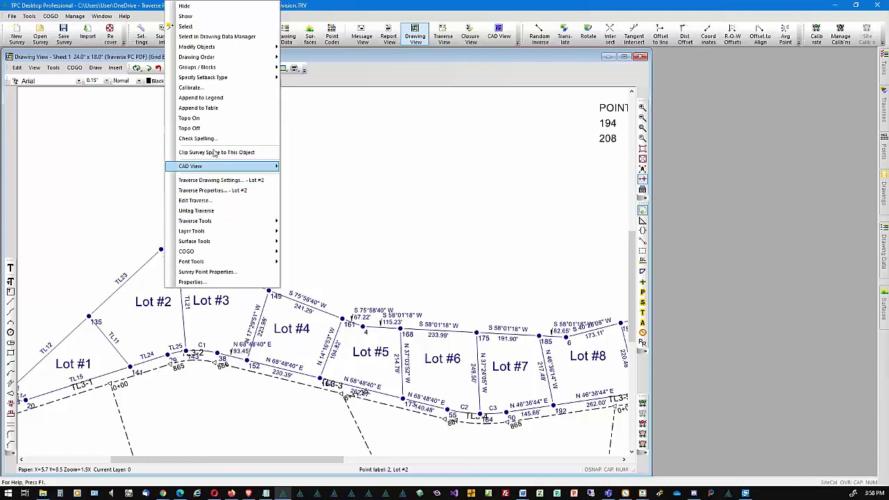
pyautogui.click(211, 109)
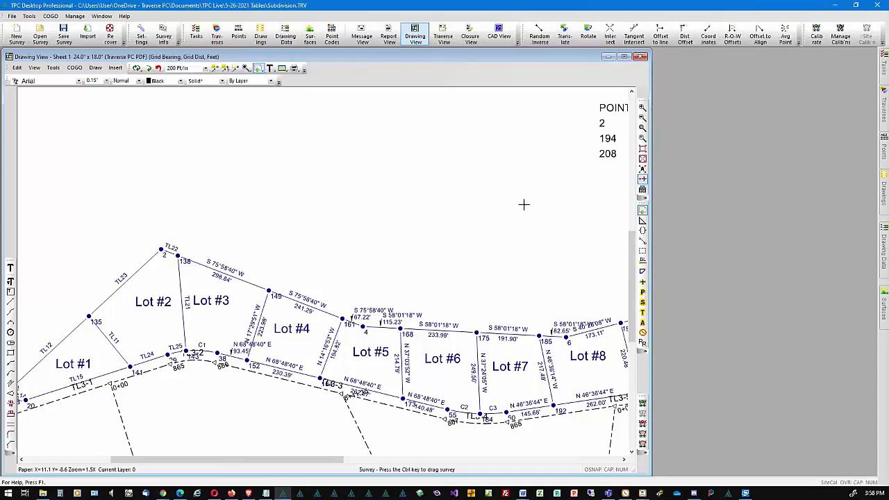
# Examine the manual point table together with the legend, the other tables and the lots across the sheet
pyautogui.moveTo(554, 212)
pyautogui.mouseDown(button='middle')
pyautogui.moveTo(437, 218)
pyautogui.moveTo(424, 239)
pyautogui.moveTo(427, 274)
pyautogui.mouseUp(button='middle')
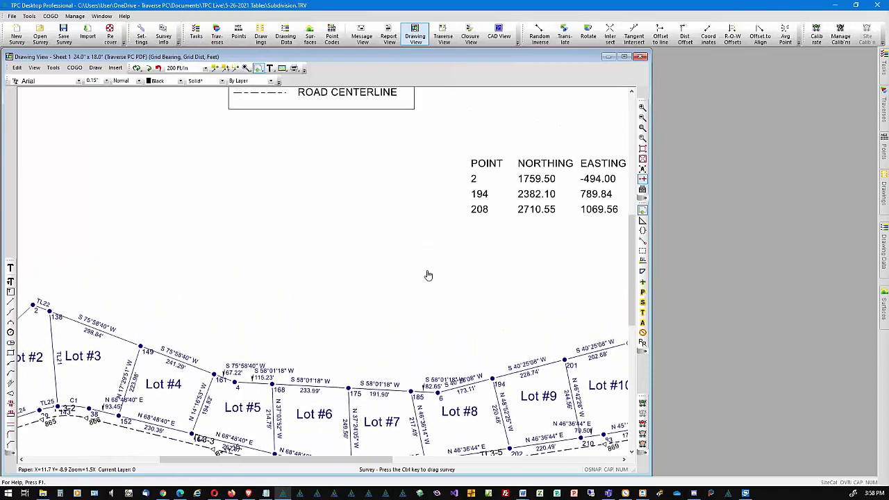
pyautogui.scroll(-3, 307, 243)
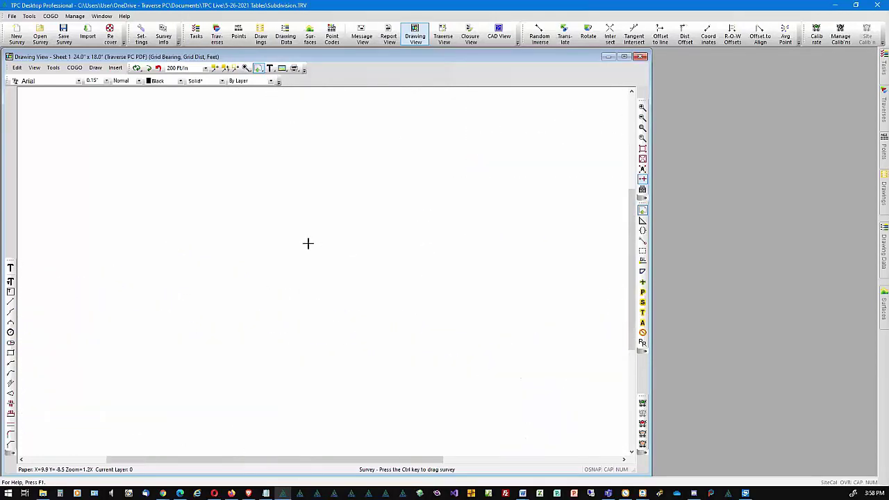
pyautogui.moveTo(218, 227)
pyautogui.mouseDown(button='middle')
pyautogui.moveTo(288, 308)
pyautogui.moveTo(405, 368)
pyautogui.moveTo(409, 385)
pyautogui.mouseUp(button='middle')
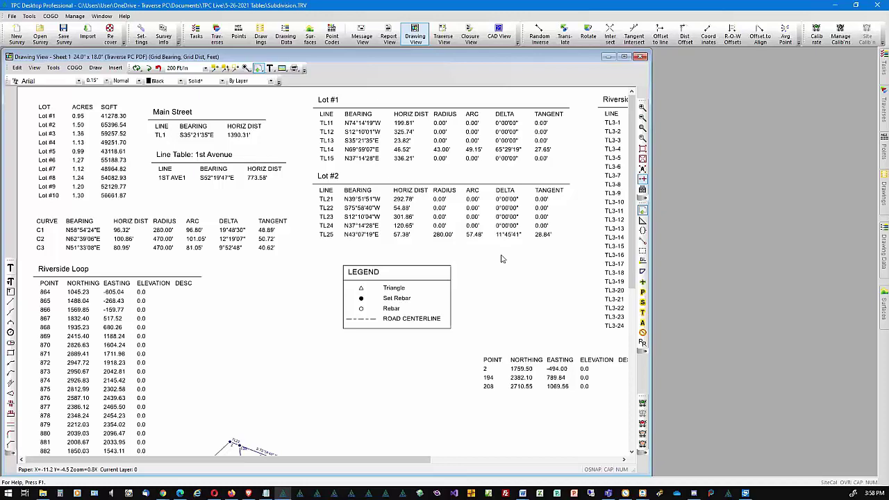
pyautogui.moveTo(498, 233)
pyautogui.mouseDown(button='middle')
pyautogui.moveTo(359, 188)
pyautogui.moveTo(234, 184)
pyautogui.mouseUp(button='middle')
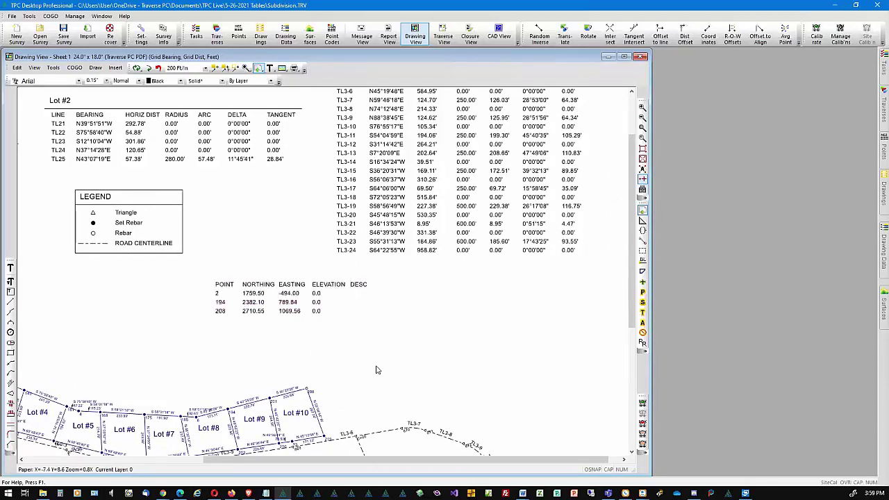
pyautogui.moveTo(376, 370)
pyautogui.mouseDown(button='middle')
pyautogui.moveTo(510, 222)
pyautogui.moveTo(514, 193)
pyautogui.mouseUp(button='middle')
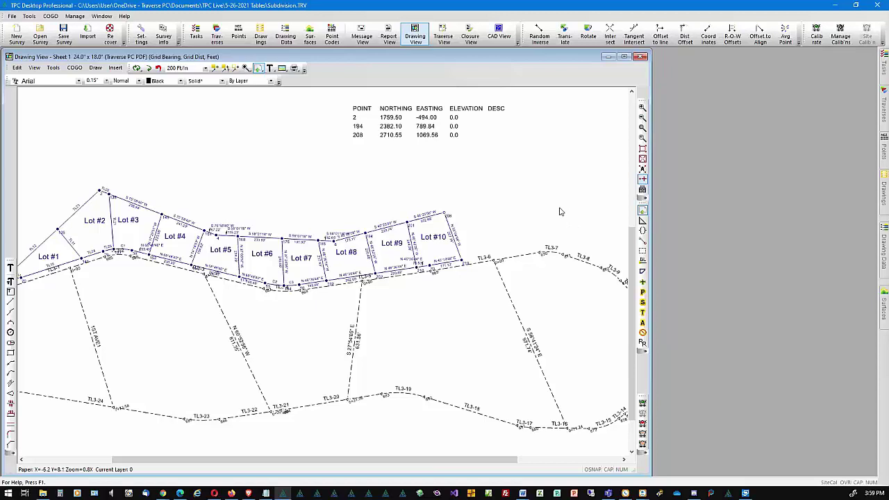
pyautogui.moveTo(547, 163); pyautogui.dragTo(516, 248, button='middle')
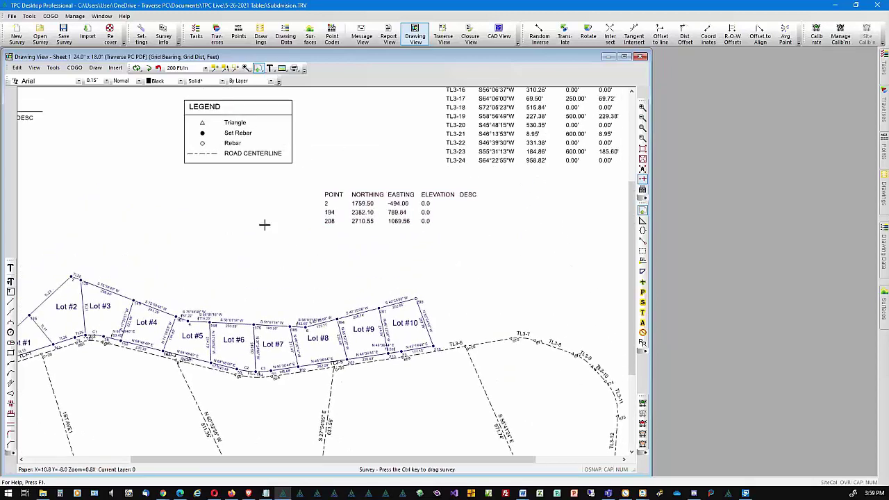
# Append the Lot #6 boundary line between points 175 and 168 to the legend with the description LOT BOUNDARY
pyautogui.rightClick(245, 326)
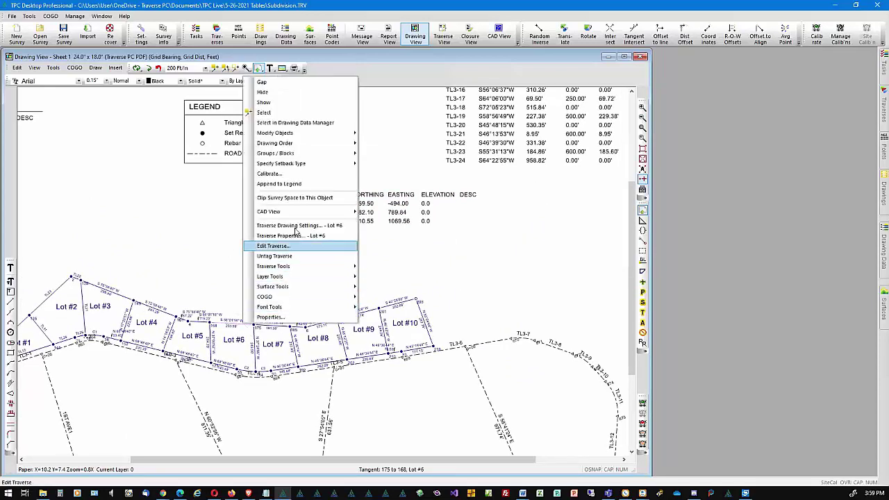
pyautogui.click(300, 184)
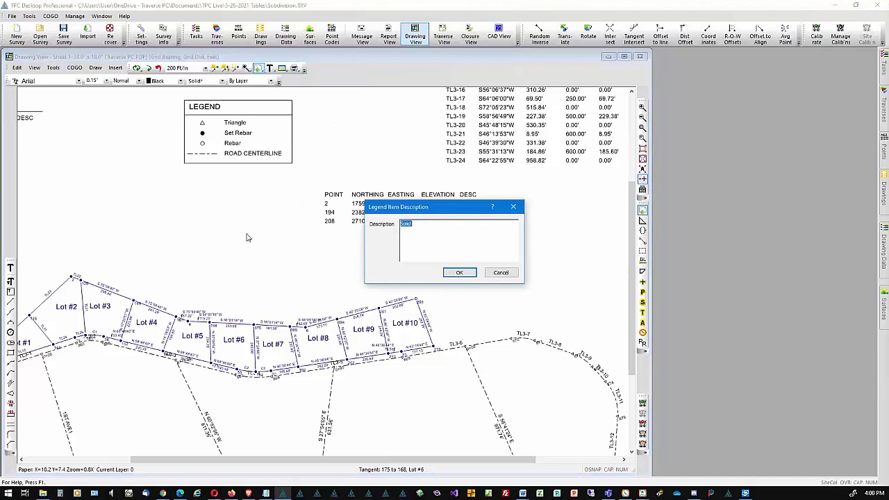
pyautogui.write('OT BOU')
pyautogui.press('BackSpace')
pyautogui.press('BackSpace')
pyautogui.press('BackSpace')
pyautogui.press('BackSpace')
pyautogui.press('BackSpace')
pyautogui.press('BackSpace')
pyautogui.write('LOT BOUNDARY')
pyautogui.click(464, 272)
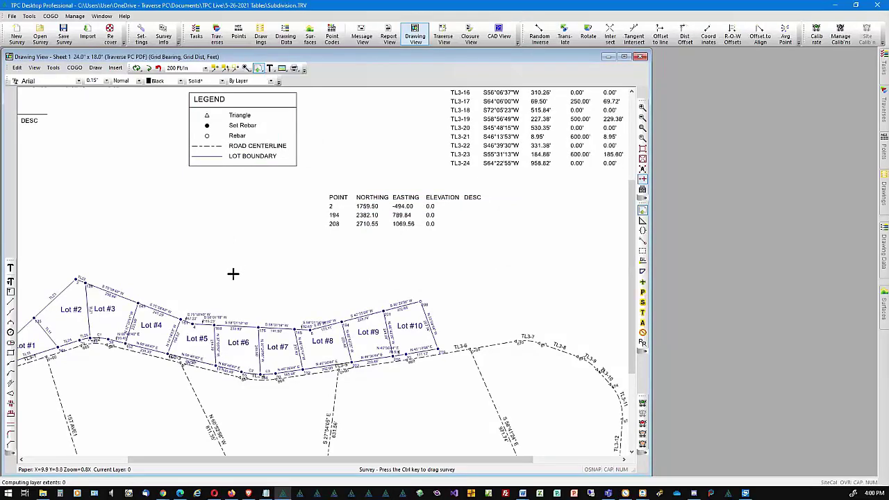
# Change the line type of the 3rd Avenue line from point 862 to 863 to DashX_X2
pyautogui.rightClick(335, 402)
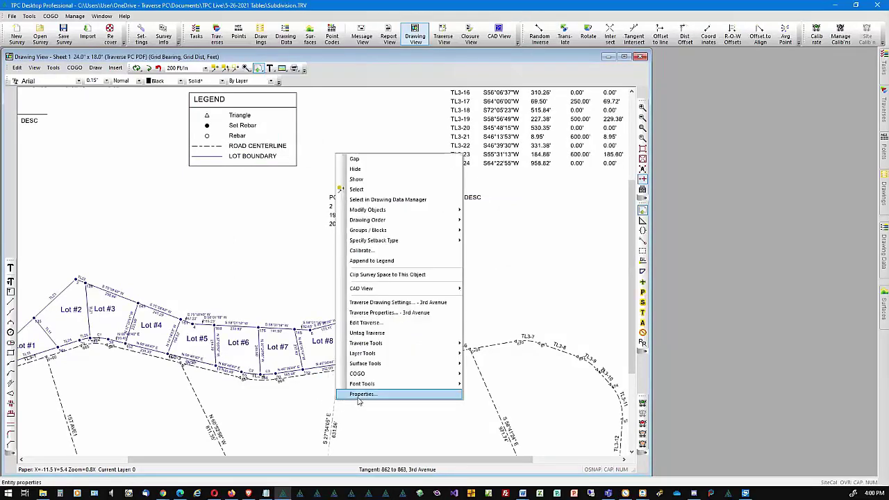
pyautogui.click(362, 394)
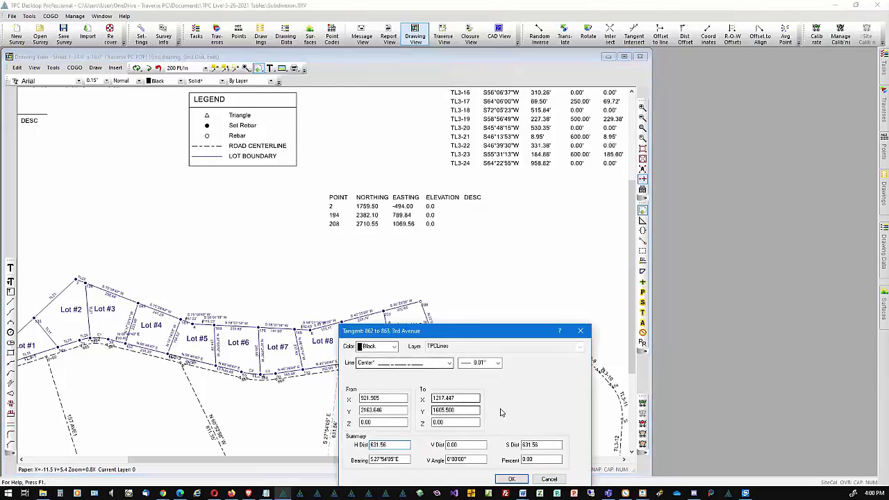
pyautogui.click(449, 363)
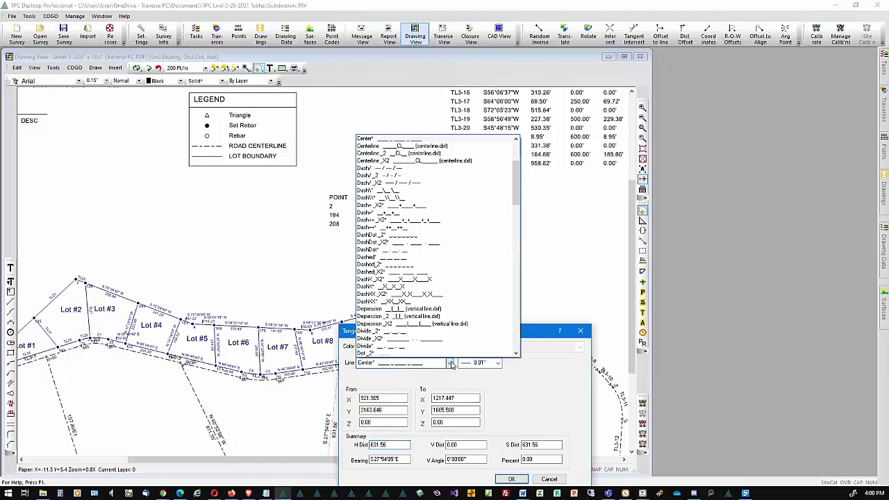
pyautogui.click(423, 280)
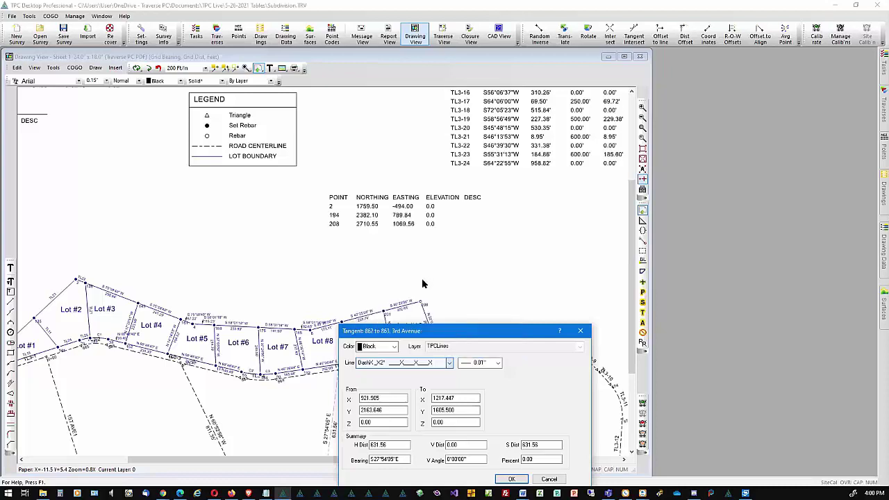
pyautogui.click(511, 479)
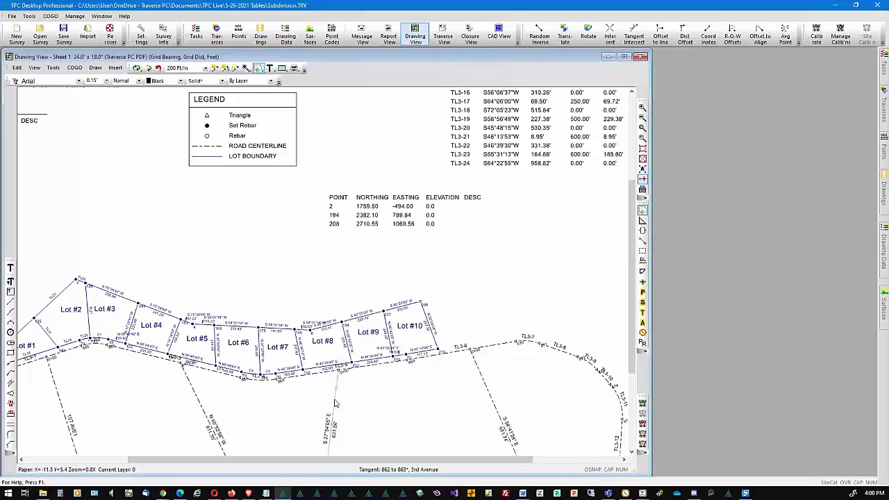
# Append the 3rd Avenue line to the legend, keeping the default description DashX _X2
pyautogui.rightClick(335, 403)
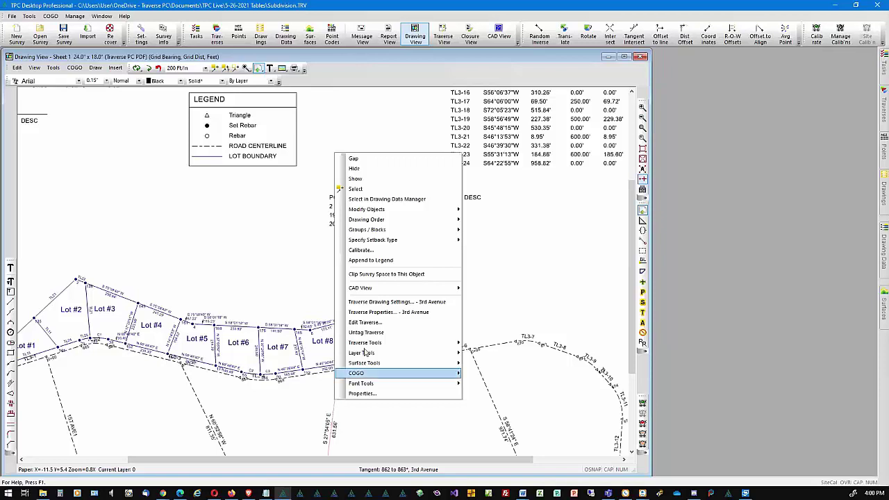
pyautogui.click(386, 260)
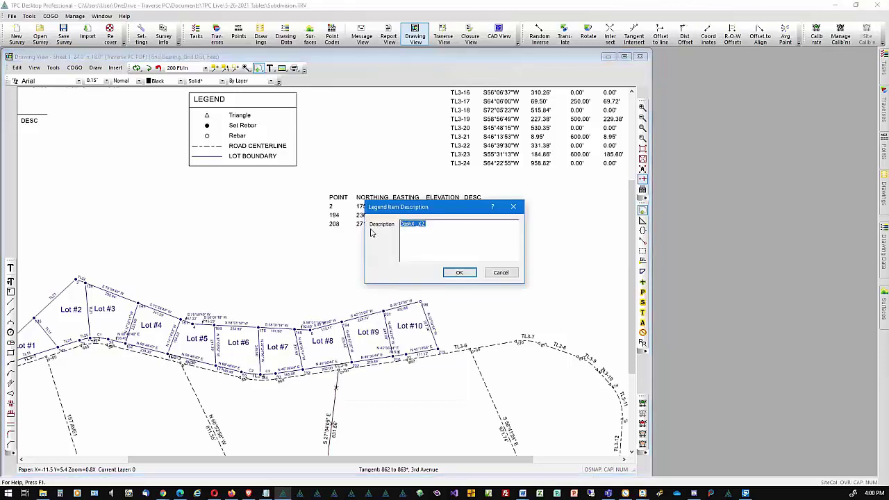
pyautogui.click(456, 273)
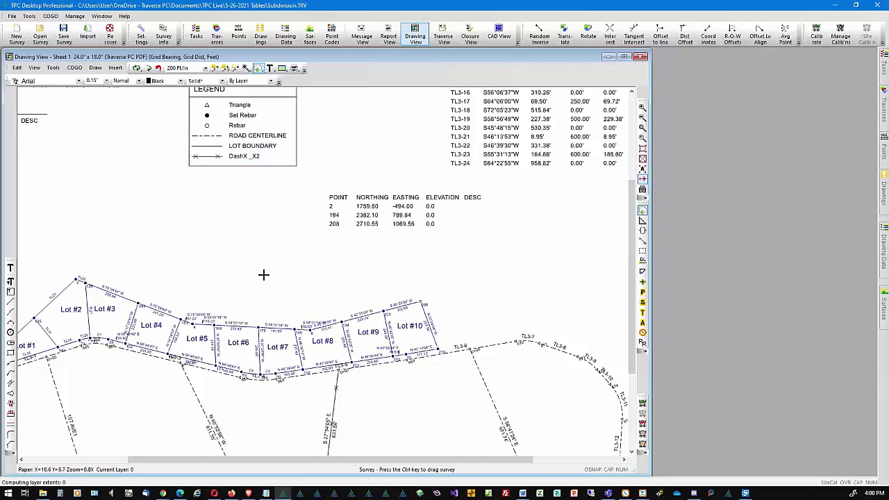
# Move the legend away from the Lot #2 table into the blank area beside the Riverside Loop point table
pyautogui.scroll(-3, 264, 276)
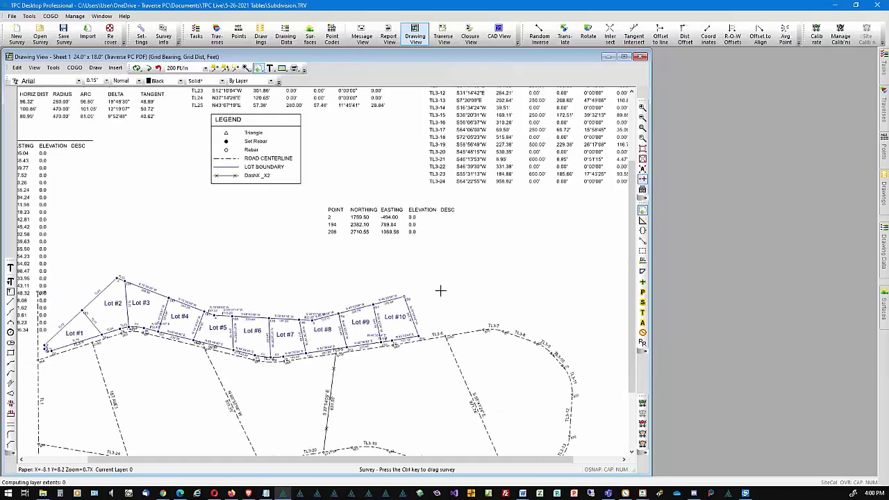
pyautogui.scroll(1, 440, 291)
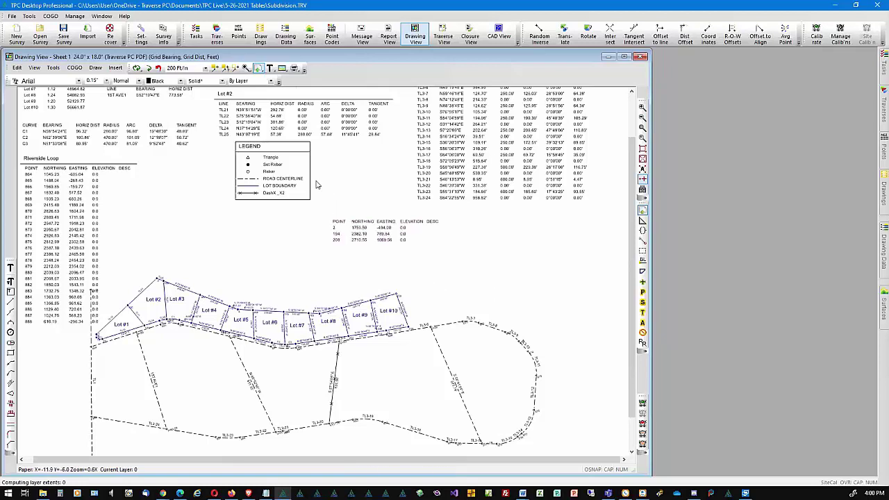
pyautogui.moveTo(297, 165); pyautogui.dragTo(225, 184)
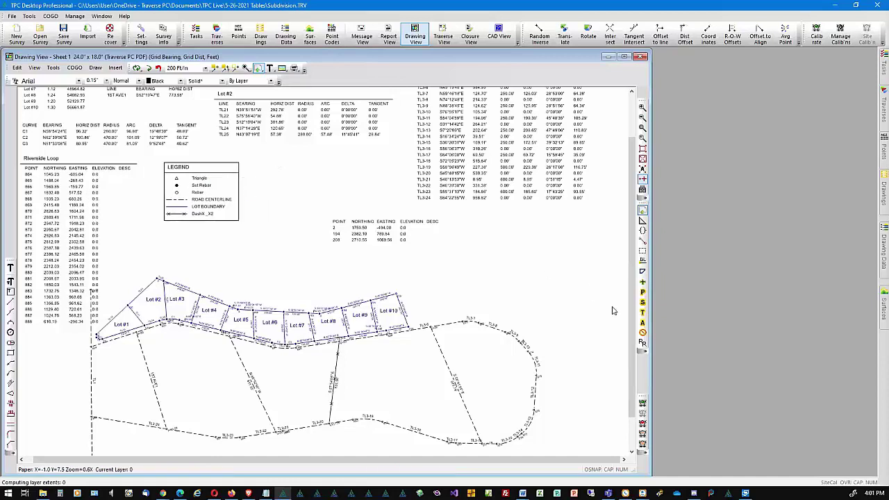
# Switch to the Word document with the large letter V and return to the drawing
pyautogui.hotkey('alt', 'Tab')
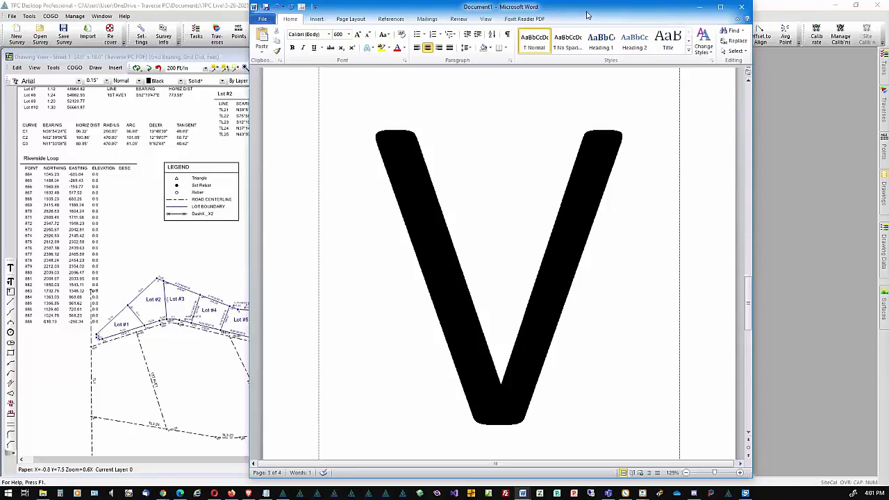
pyautogui.click(850, 50)
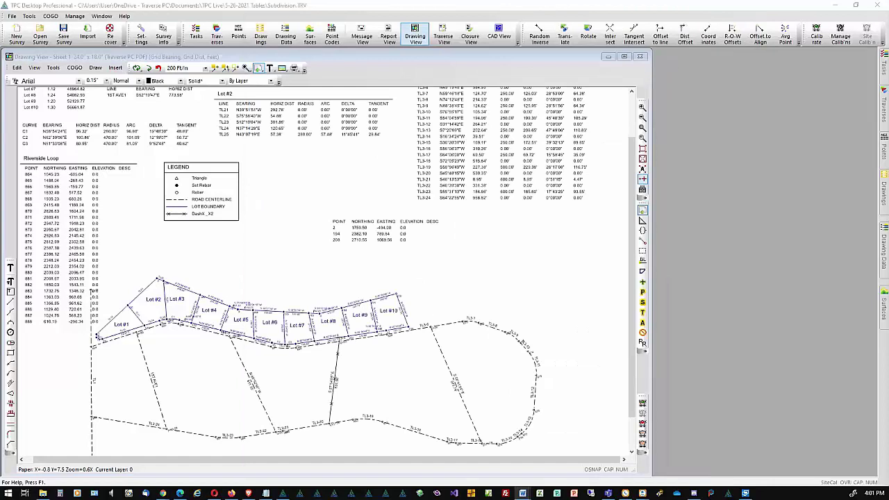
# Open the Traverse PC Member Area website in the browser from the TPC Online tasks
pyautogui.click(877, 68)
pyautogui.click(882, 66)
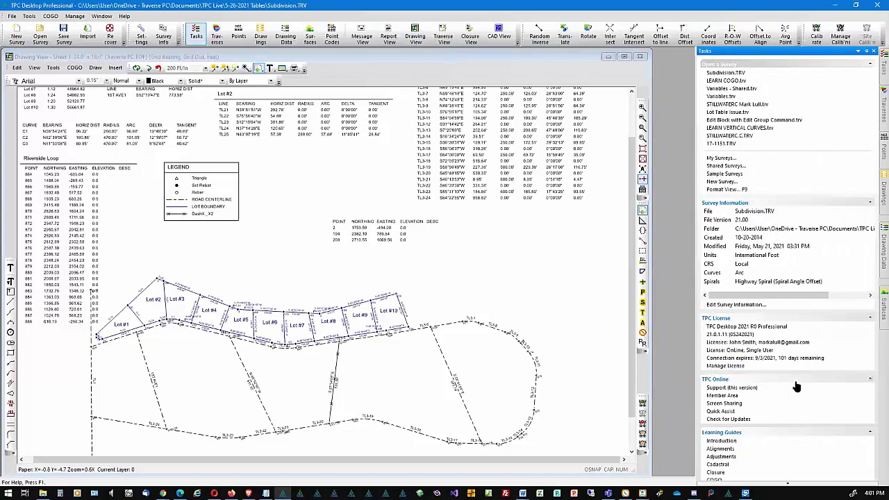
pyautogui.click(734, 397)
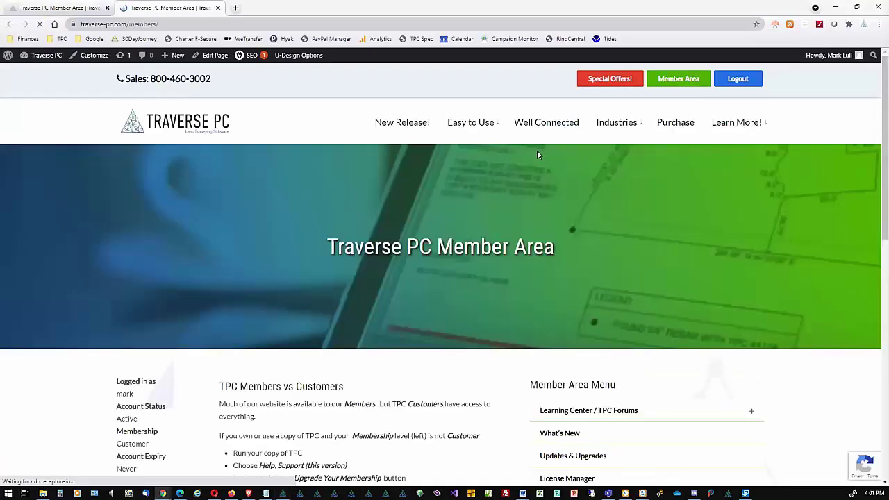
# Open the Contact US page from the Member Area and view its support form and contact details
pyautogui.scroll(-1, 624, 225)
pyautogui.scroll(-3, 625, 225)
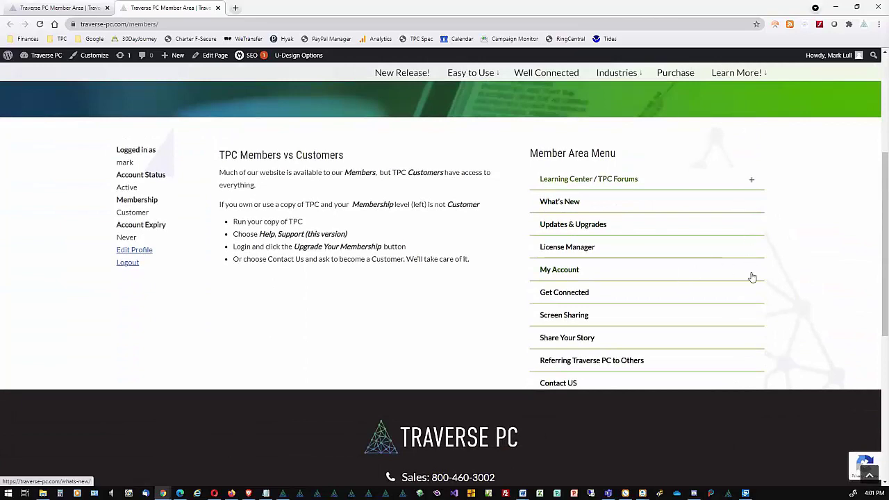
pyautogui.click(564, 385)
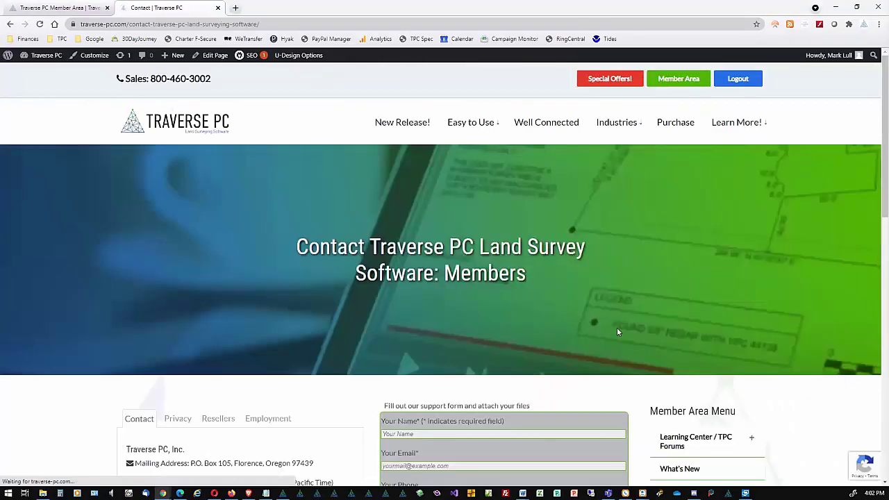
pyautogui.scroll(-4, 653, 301)
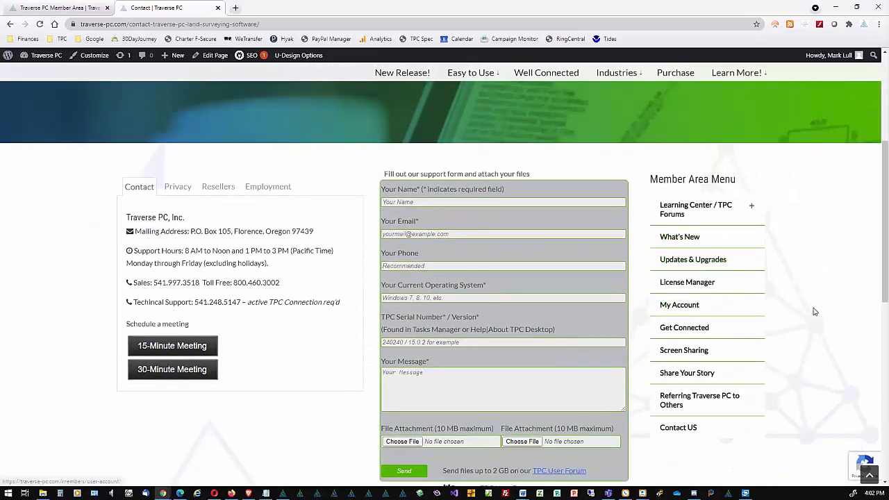